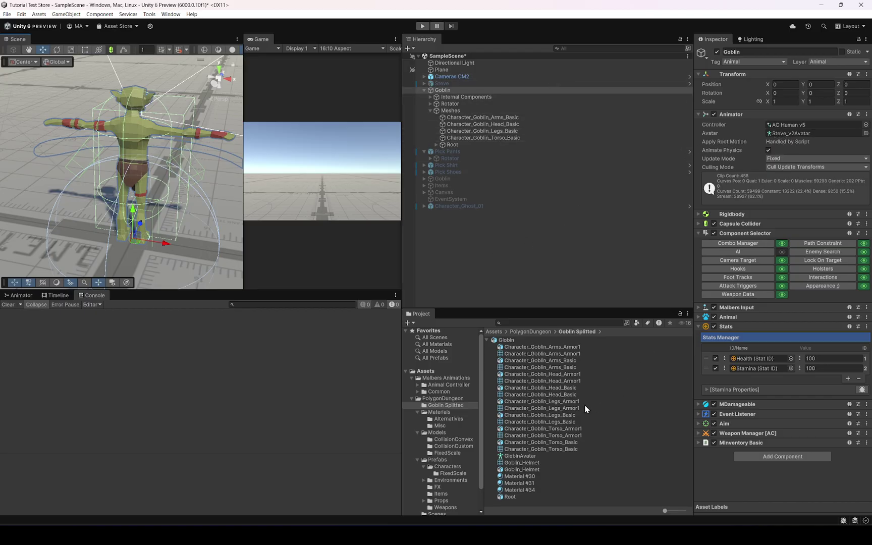
Step: Assign GlobinAvatar to the Goblin's Animator and test-drive the goblin in Play mode
drag(518, 456, 800, 136)
click(423, 26)
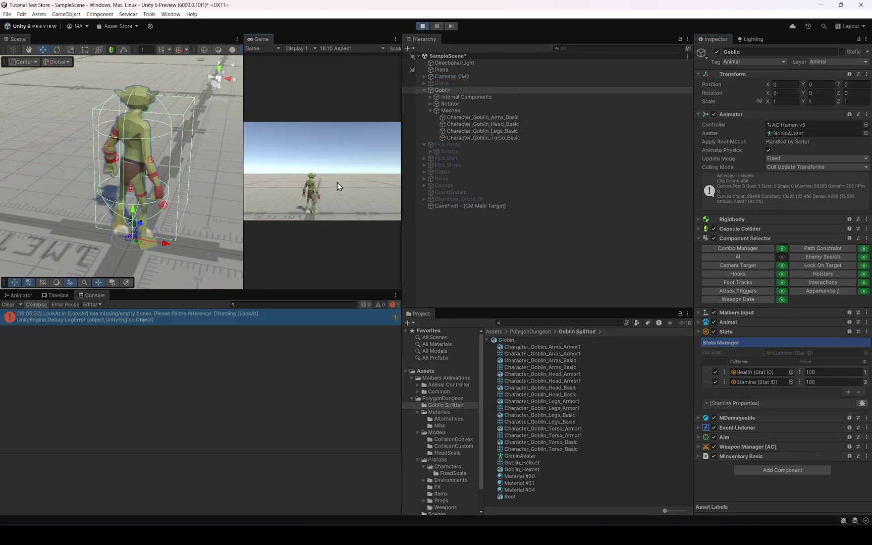
key(a)
key(d)
key(shift)
key(a)
key(d)
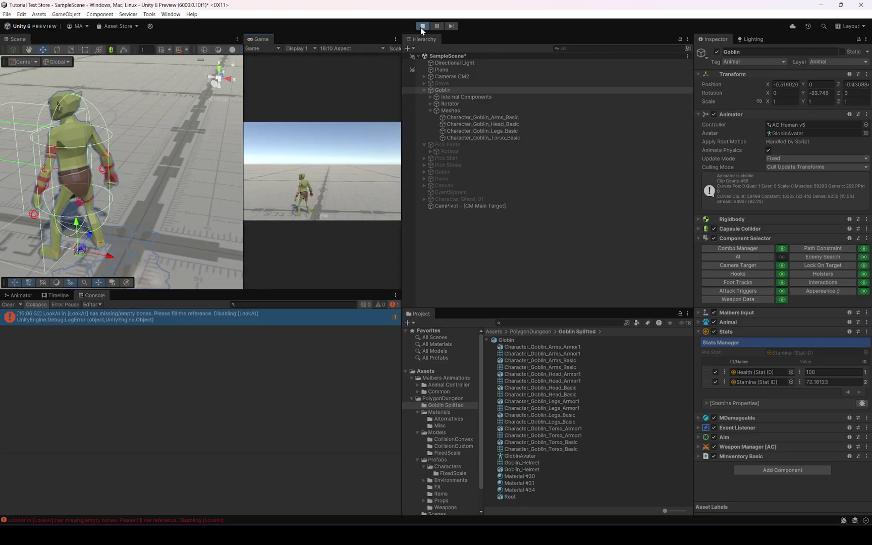
key(ctrl+p)
Step: Inspect the LookAt error and expand the LookAt bones list with its two entries
click(167, 314)
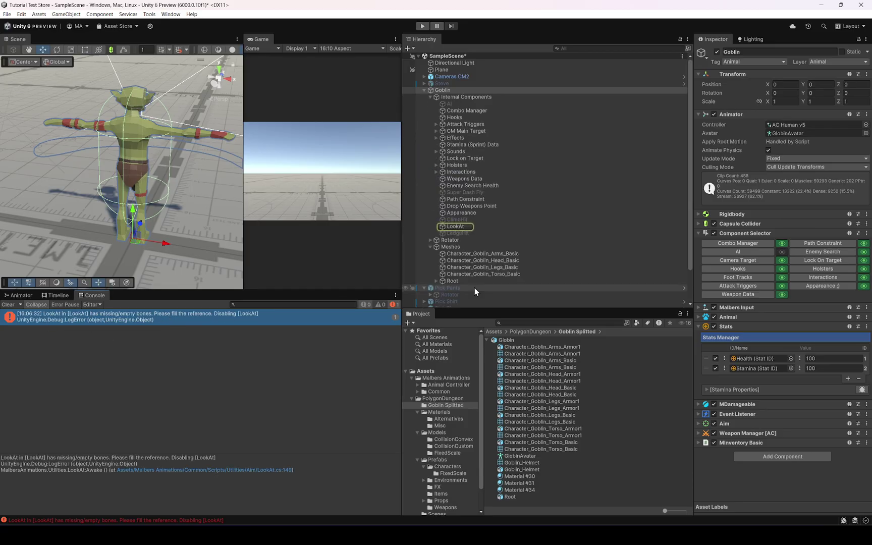
click(457, 227)
click(711, 193)
click(727, 202)
click(727, 246)
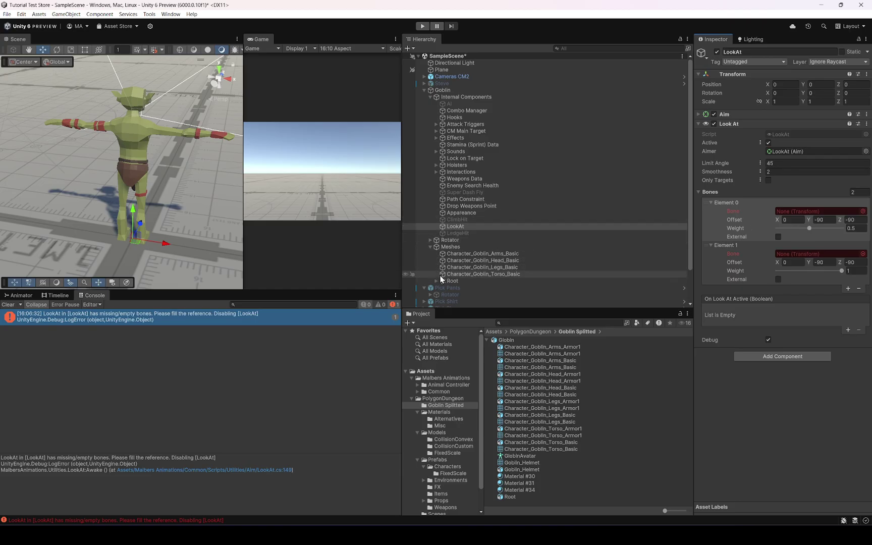
scroll(443, 247, down, 2)
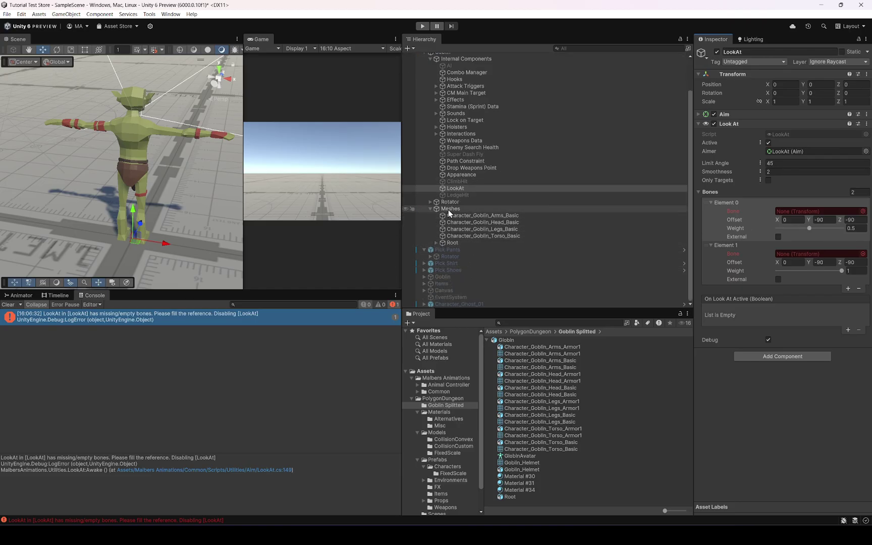
Step: Move the Root bone out of Meshes so it sits directly under Goblin
click(451, 243)
click(436, 244)
click(436, 244)
drag(452, 243, 432, 211)
Step: Fill the LookAt bone fields with the Neck and Head bones and run Play mode
click(431, 209)
click(437, 217)
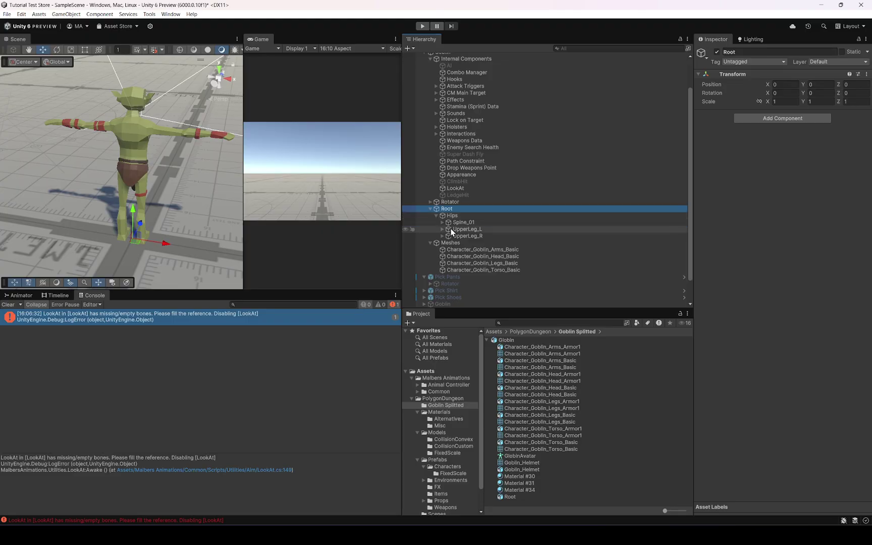
alt+click(442, 223)
scroll(511, 254, down, 2)
scroll(513, 257, down, 3)
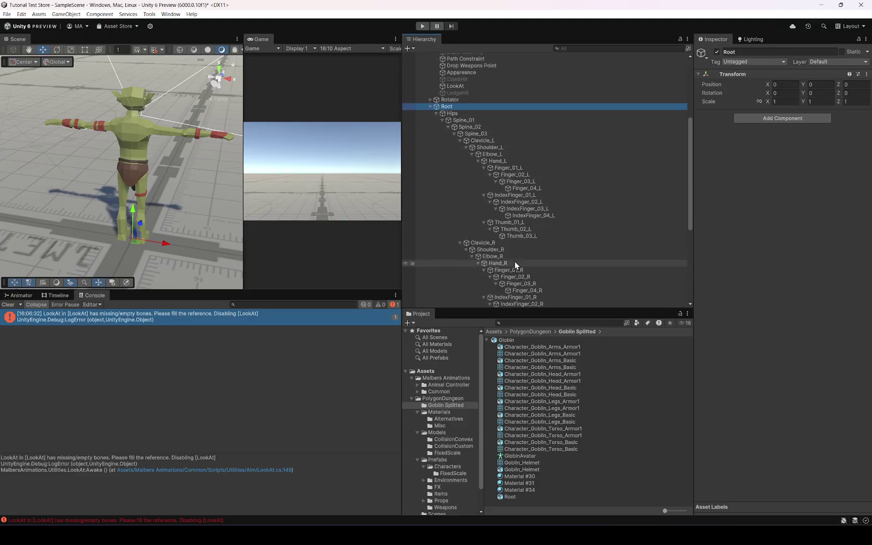
scroll(528, 291, down, 4)
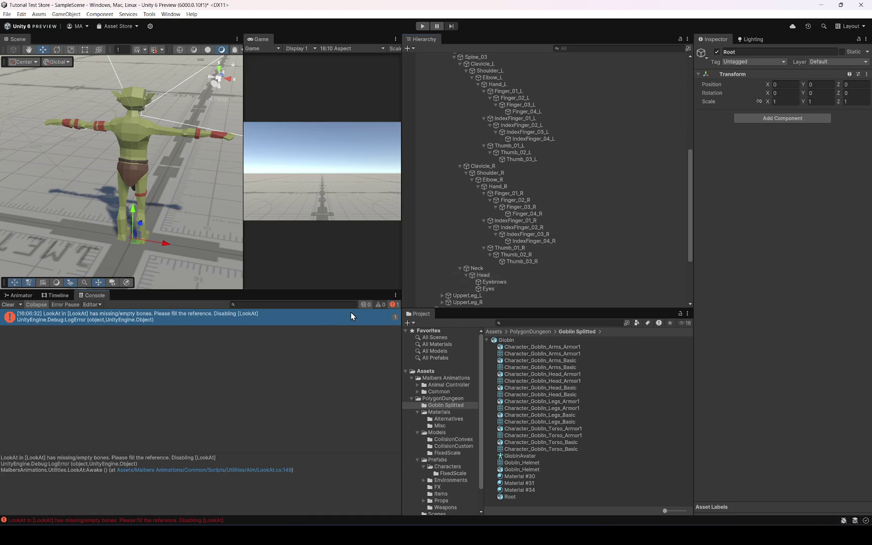
scroll(480, 202, up, 8)
click(457, 163)
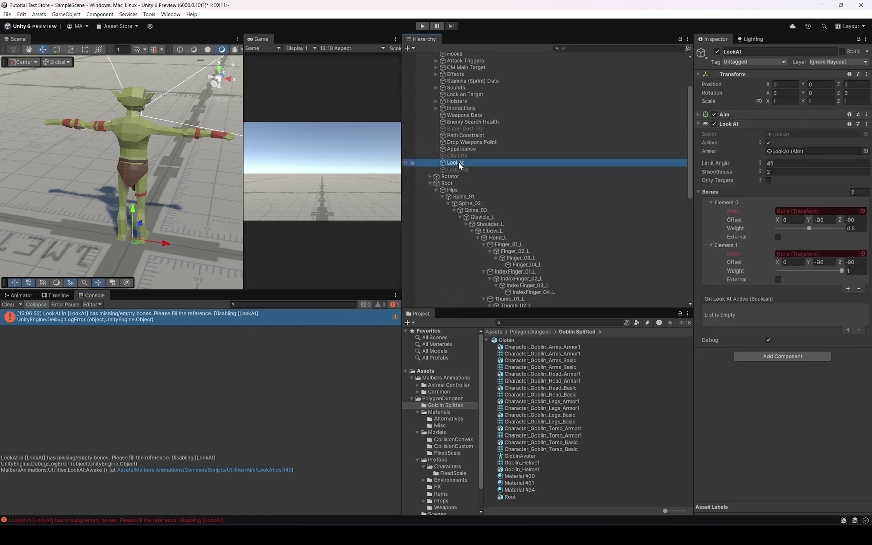
scroll(570, 244, down, 10)
drag(477, 199, 816, 211)
click(422, 26)
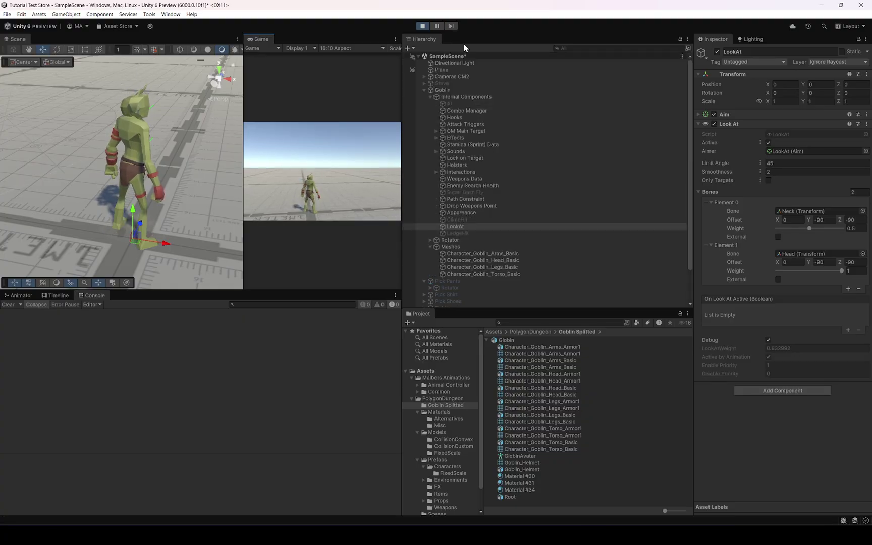
Step: Zero the Neck bone's LookAt offset fields while the game runs
click(822, 220)
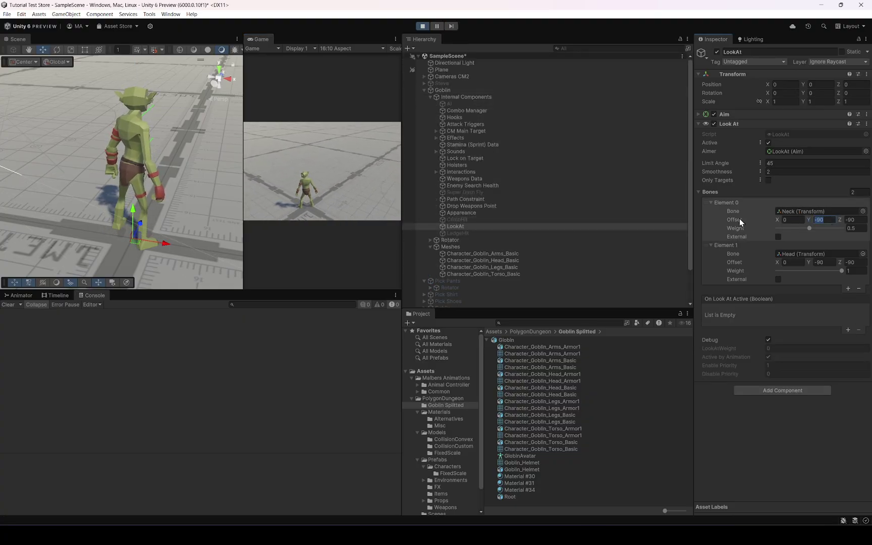
click(381, 191)
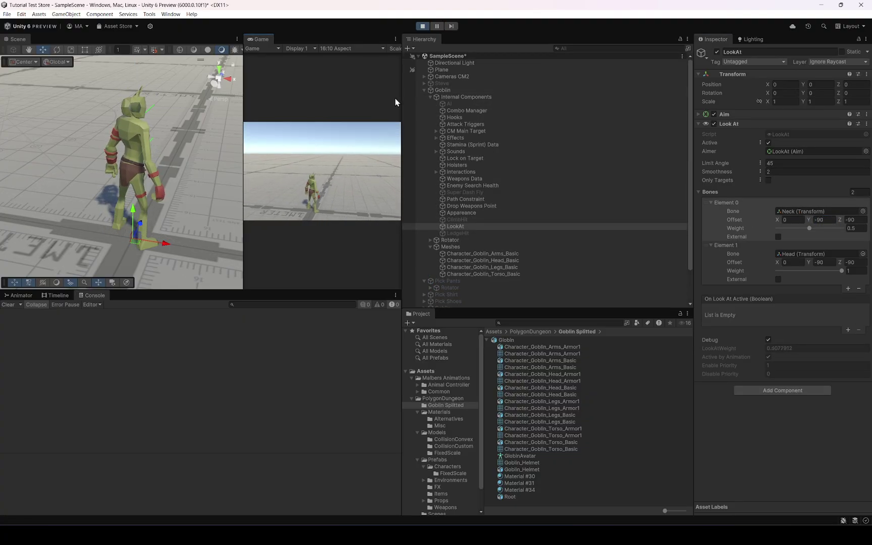
click(817, 220)
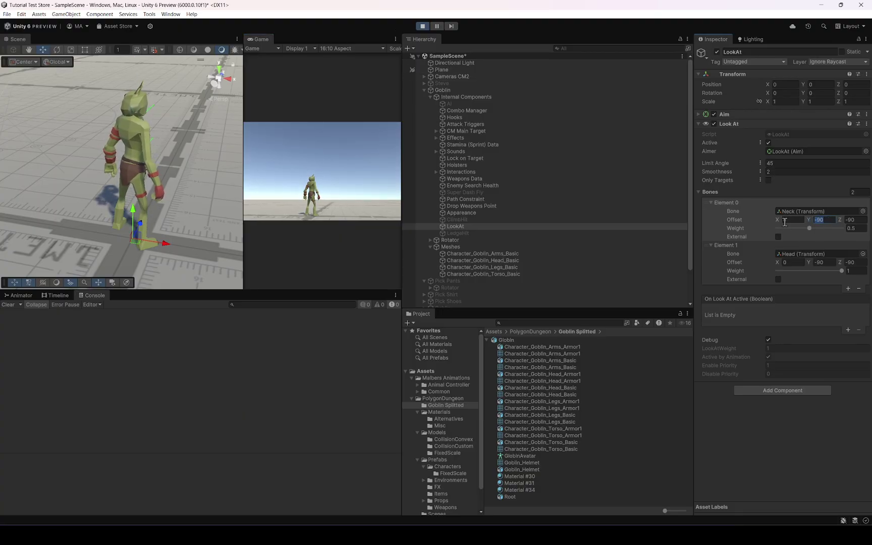
text(0)
key(Tab)
text(0)
key(Tab)
key(Tab)
key(Tab)
text(0)
key(Tab)
text(0)
key(Tab)
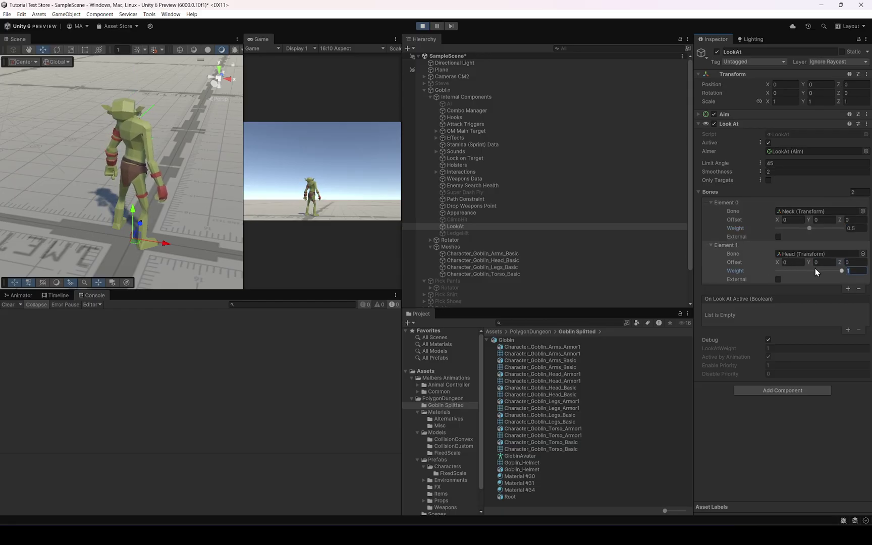
Step: Scrub the Neck offset to Y 90 and Z -90
drag(809, 220, 38, 288)
drag(841, 217, 710, 219)
drag(841, 219, 748, 235)
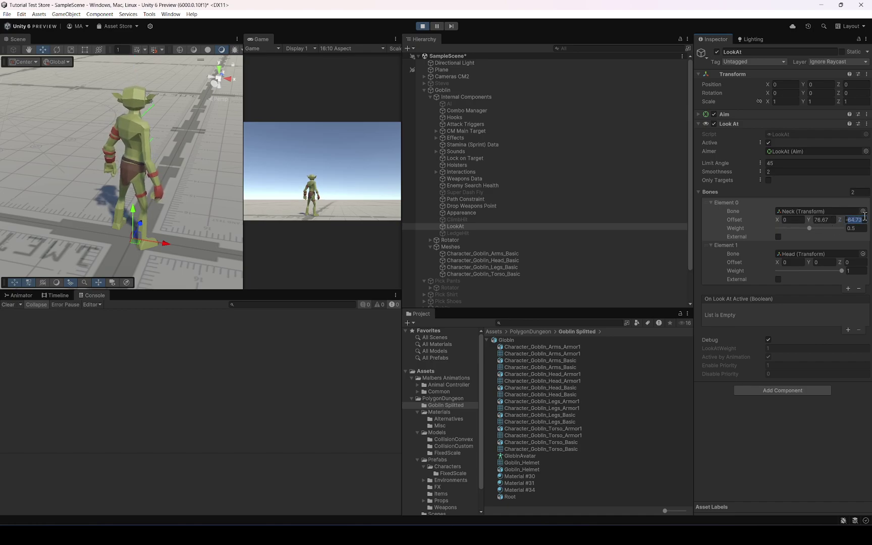
key(shift+Tab)
key(shift+Tab)
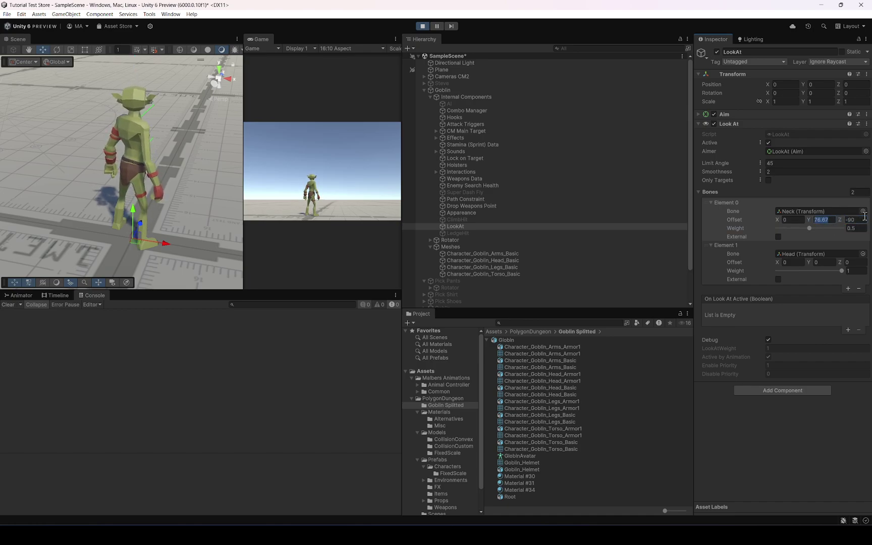
alt+drag(161, 211, 250, 193)
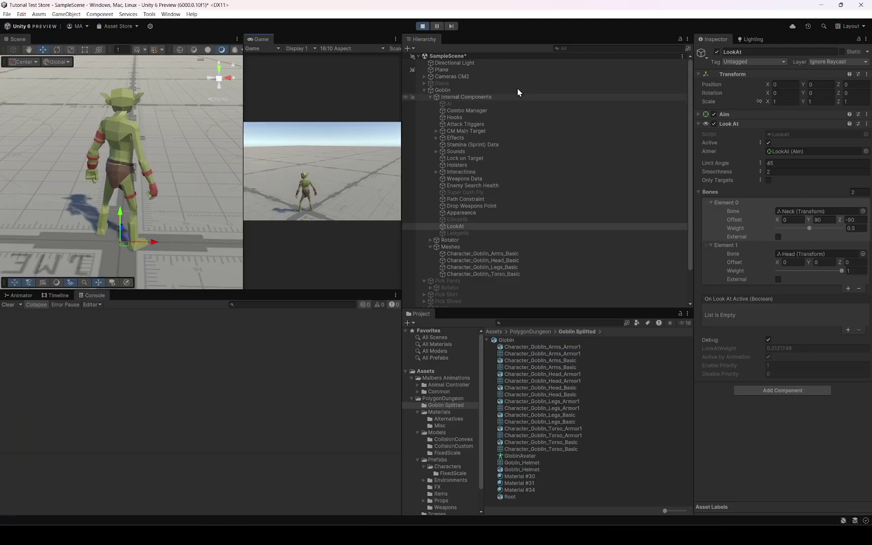
Step: Copy the tuned LookAt Bones values, stop Play mode, and paste them back
right_click(718, 191)
click(730, 208)
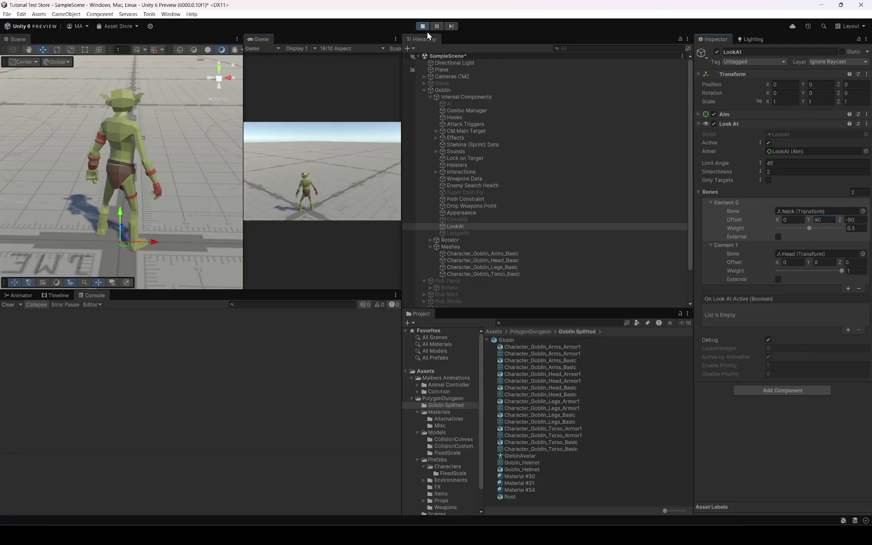
click(425, 27)
right_click(712, 191)
click(732, 217)
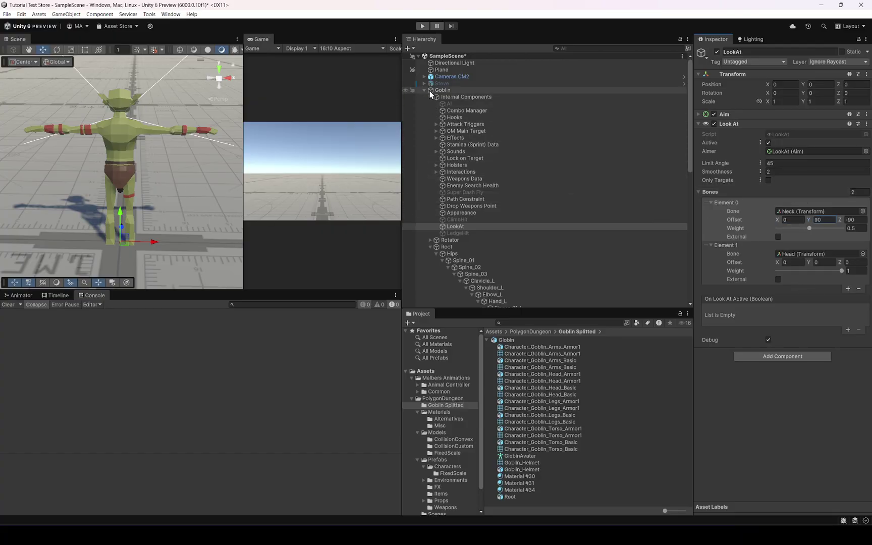
Step: Collapse the bone hierarchy, widen the views, and locate the goblin's mesh objects
click(429, 246)
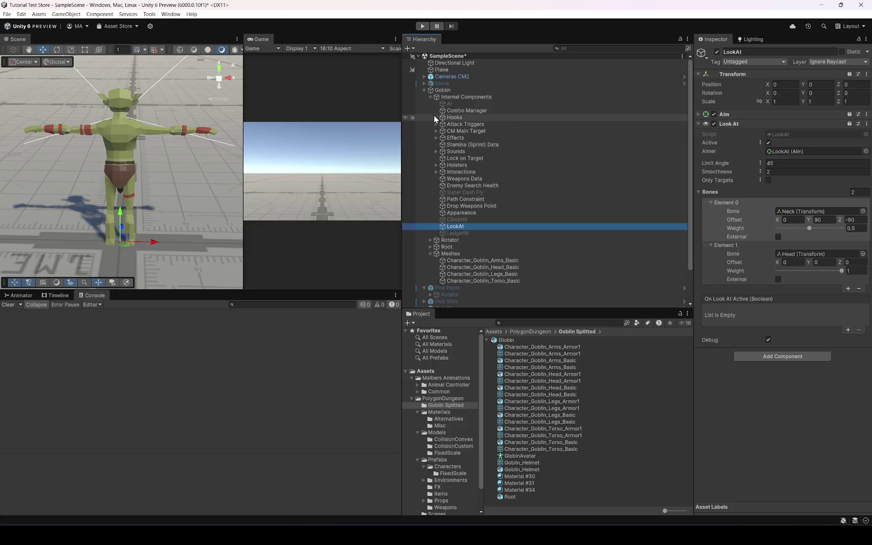
click(425, 90)
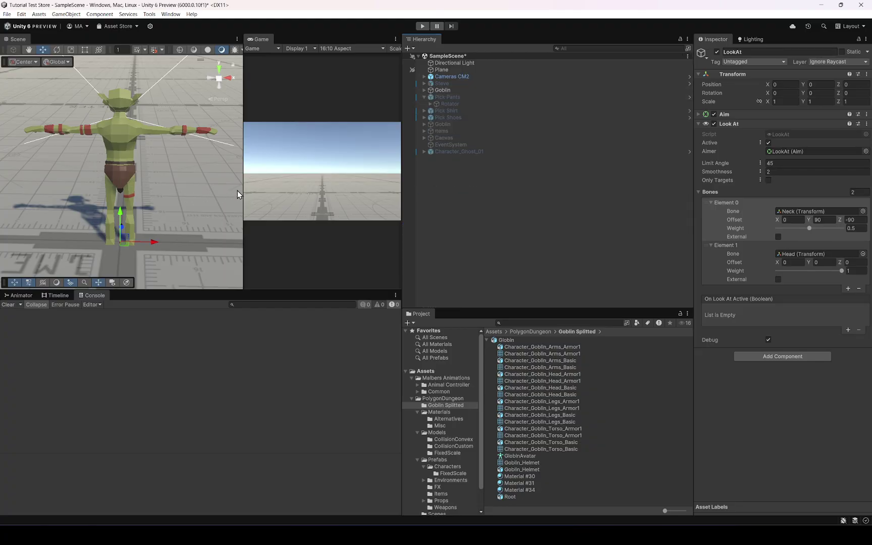
drag(400, 199, 446, 199)
alt+drag(185, 181, 121, 193)
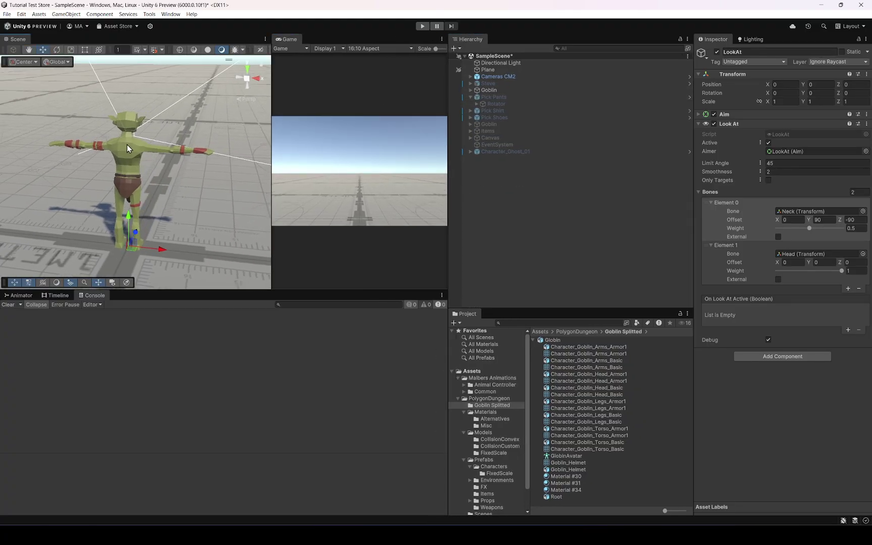
click(129, 164)
click(135, 152)
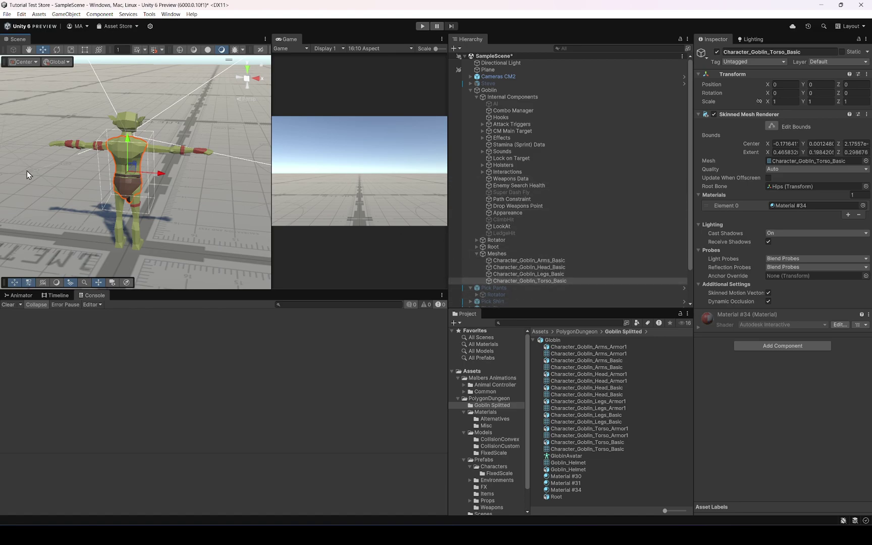
click(136, 149)
click(144, 150)
click(159, 151)
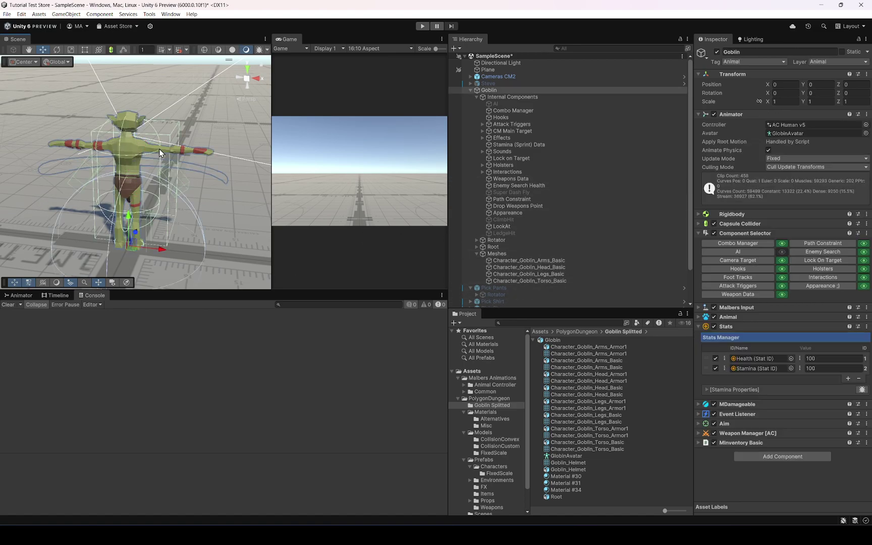
click(533, 341)
Step: Rename the arms and head meshes to Arms and Head
click(513, 262)
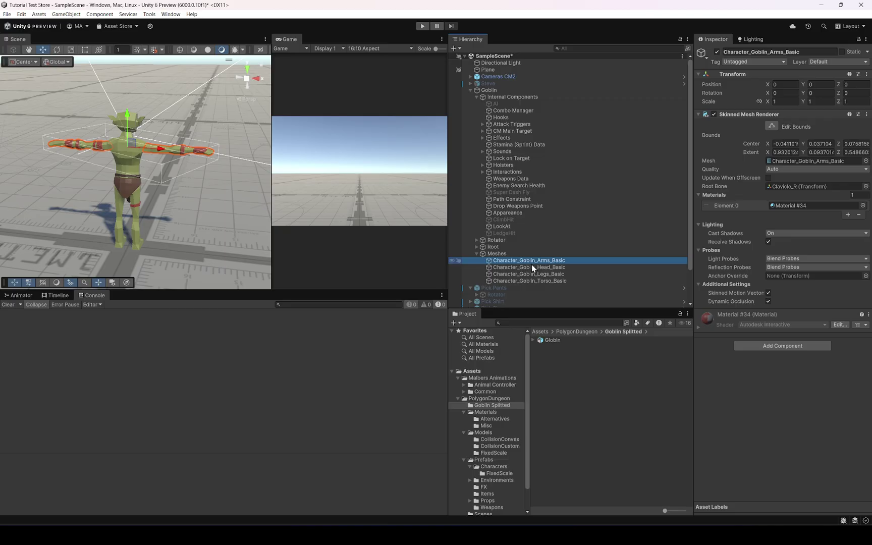
key(F2)
text(Arms)
key(Return)
click(531, 268)
key(F2)
text(Head)
key(Return)
Step: Rename the legs and torso meshes to Legs and Chest, fixing the Chesst typo
click(513, 276)
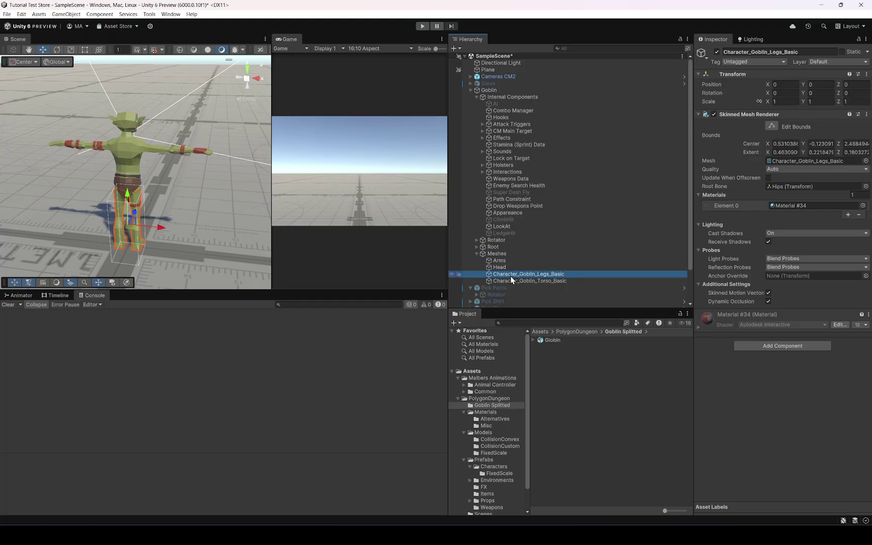
key(F2)
text(Legs)
key(Return)
click(520, 281)
key(F2)
text(Chesst)
key(Return)
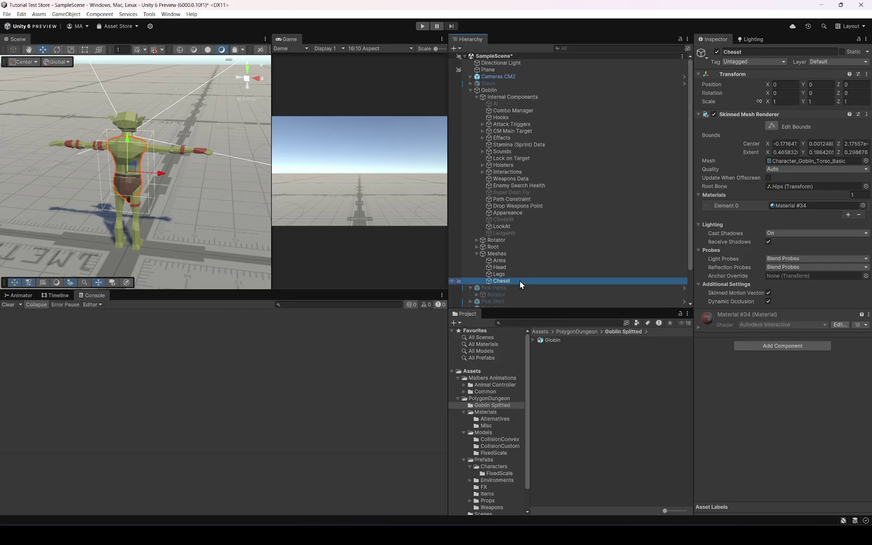
key(F2)
text(Chest)
key(Return)
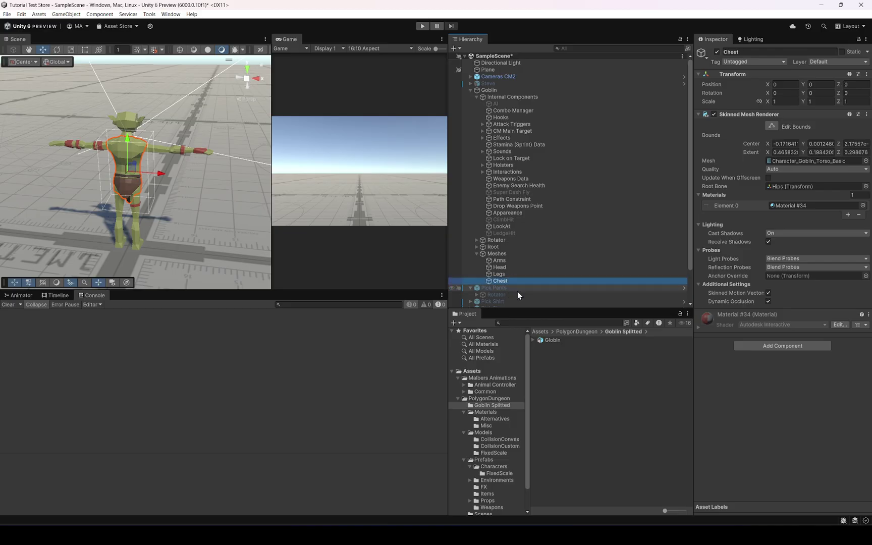
click(501, 213)
Step: Reset Active Meshes and add a Chest set linked to the goblin's Chest mesh
right_click(752, 114)
click(763, 117)
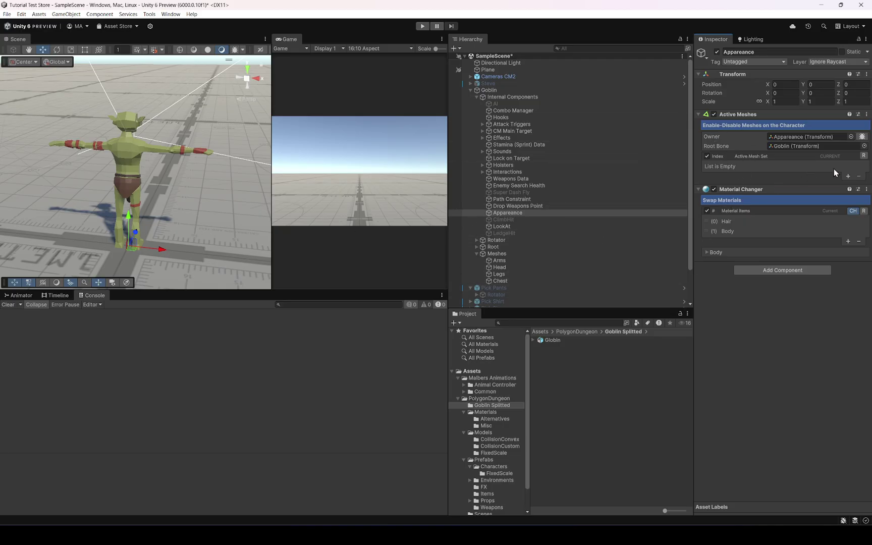
click(849, 177)
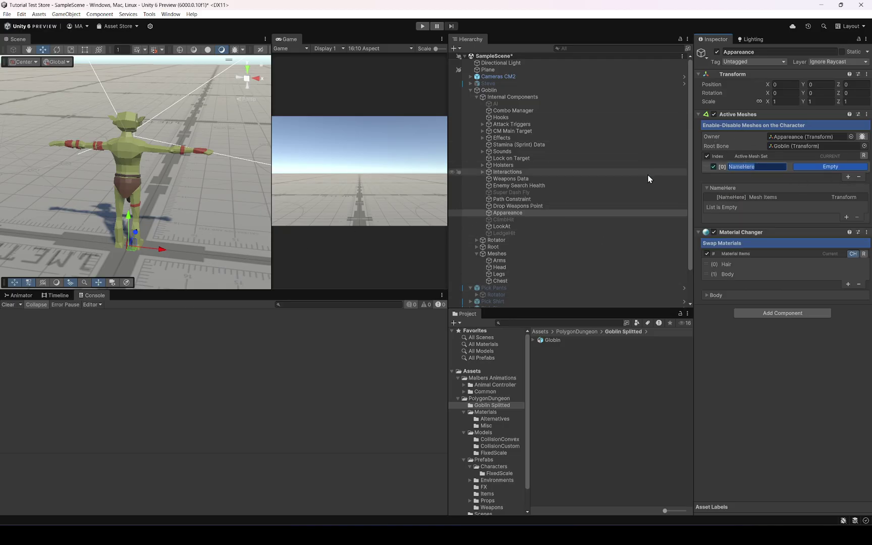
text(Chest)
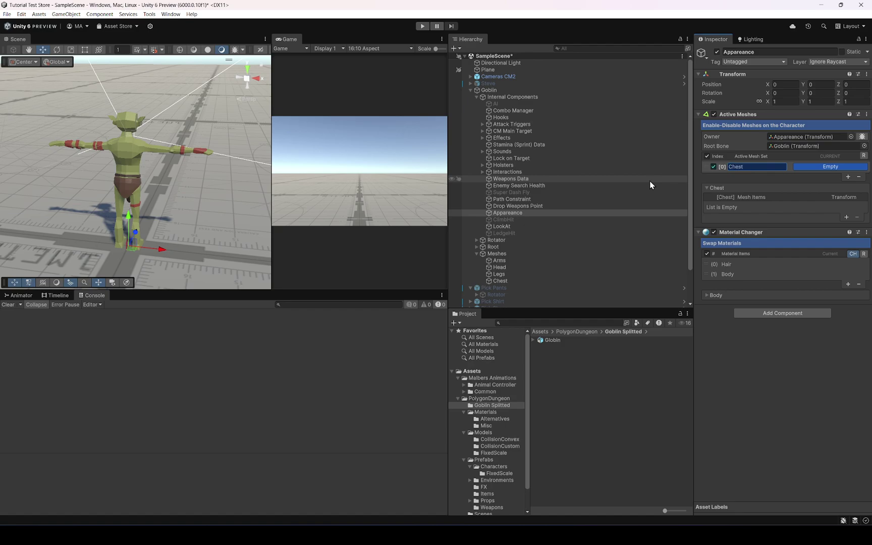
click(847, 218)
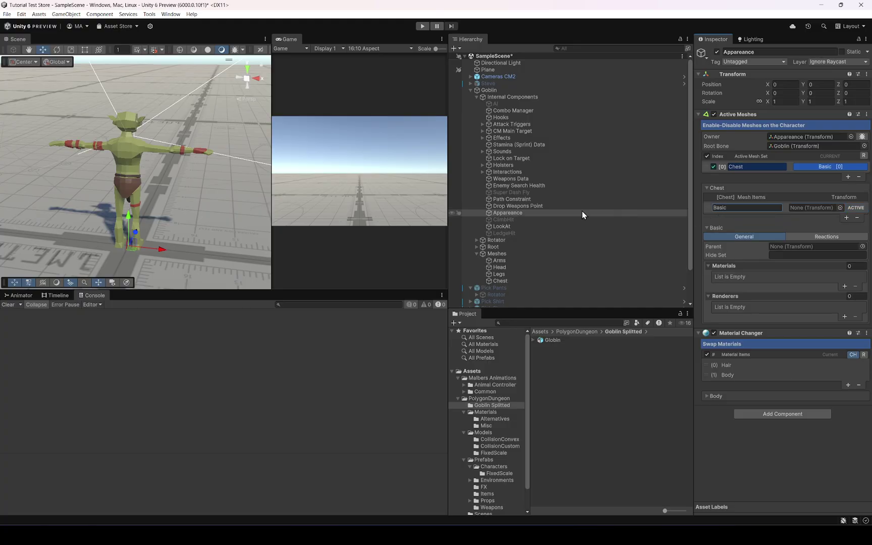
drag(499, 281, 804, 206)
Step: Duplicate the Chest set as a Head set linked to the Head mesh
right_click(714, 189)
click(737, 228)
click(754, 177)
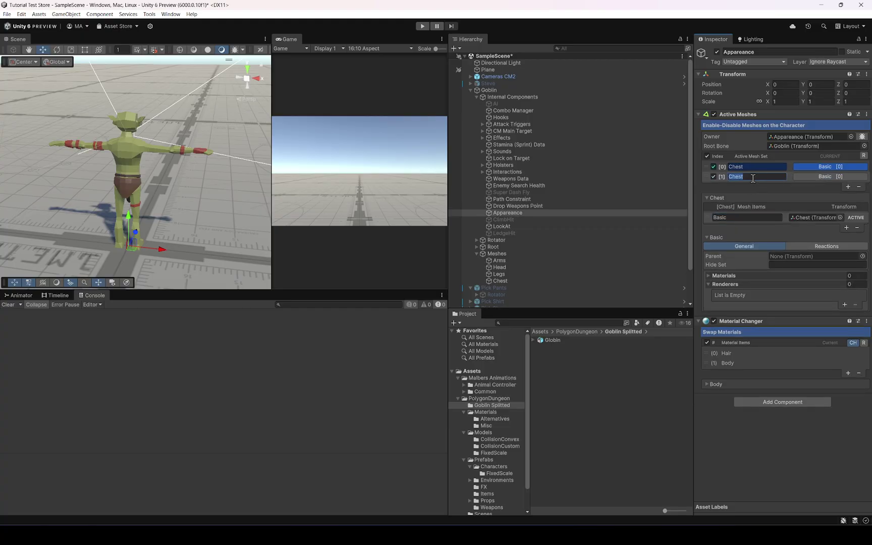
text(Head)
drag(505, 267, 803, 221)
Step: Duplicate the Head set twice and rename the copies Legs and Arms
right_click(718, 201)
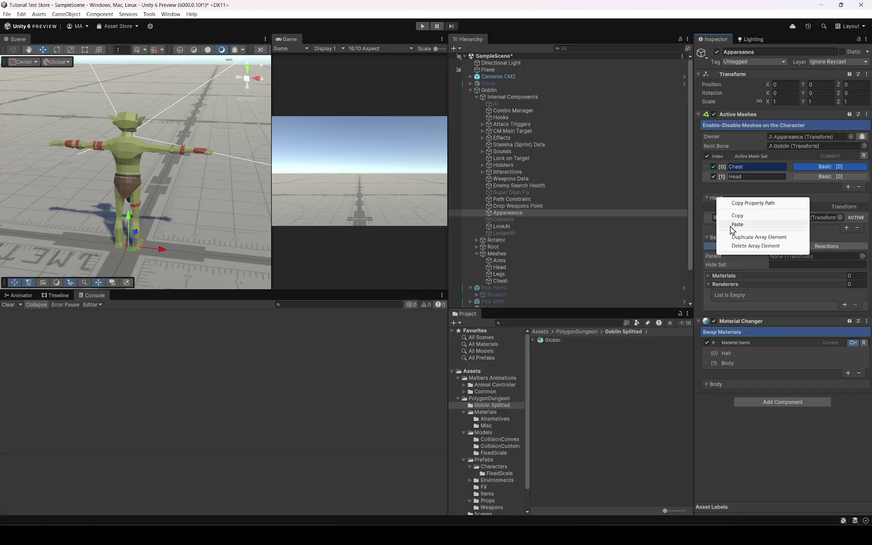
click(734, 236)
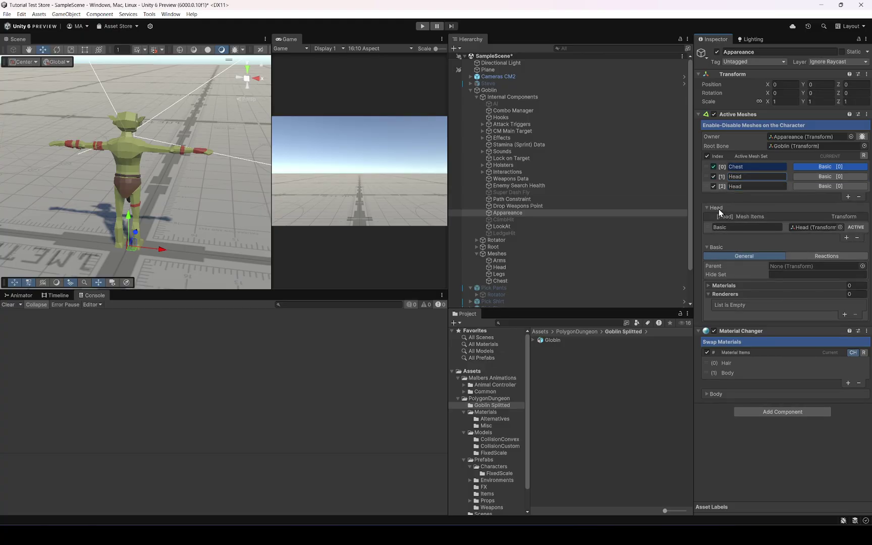
right_click(719, 209)
click(736, 238)
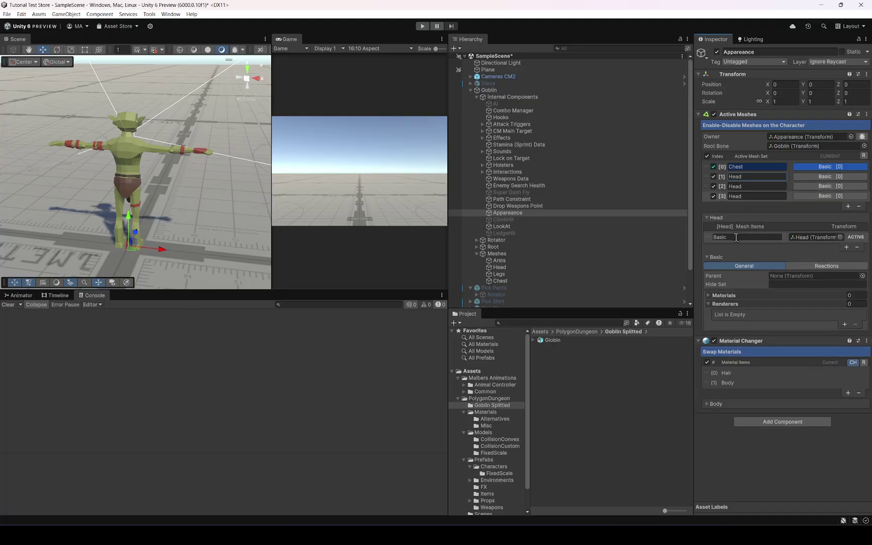
click(750, 187)
text(Legs)
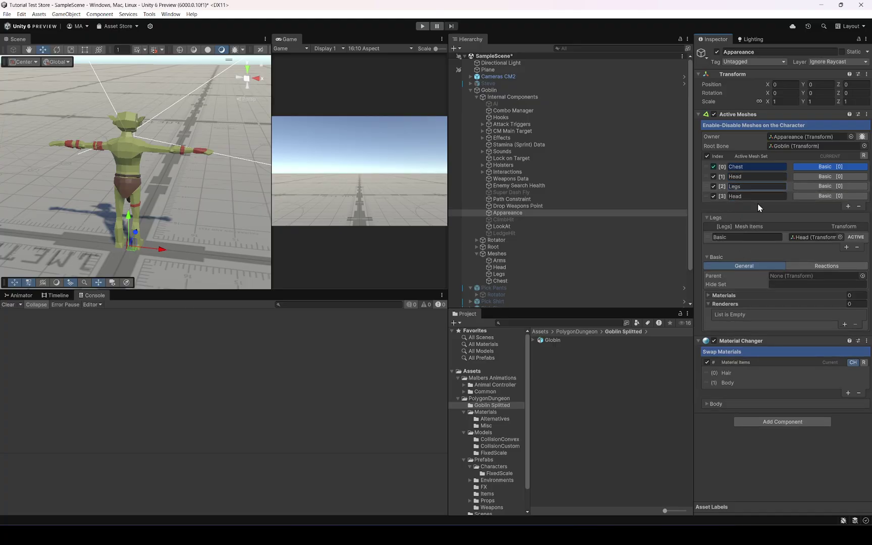
click(758, 196)
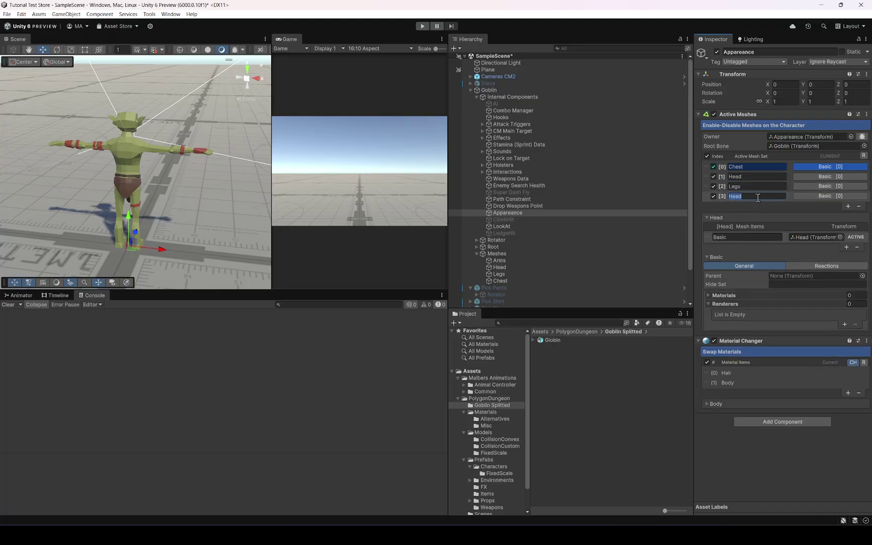
text(Arms)
Step: Check the Legs, Head and Arms sets' linked meshes
click(705, 186)
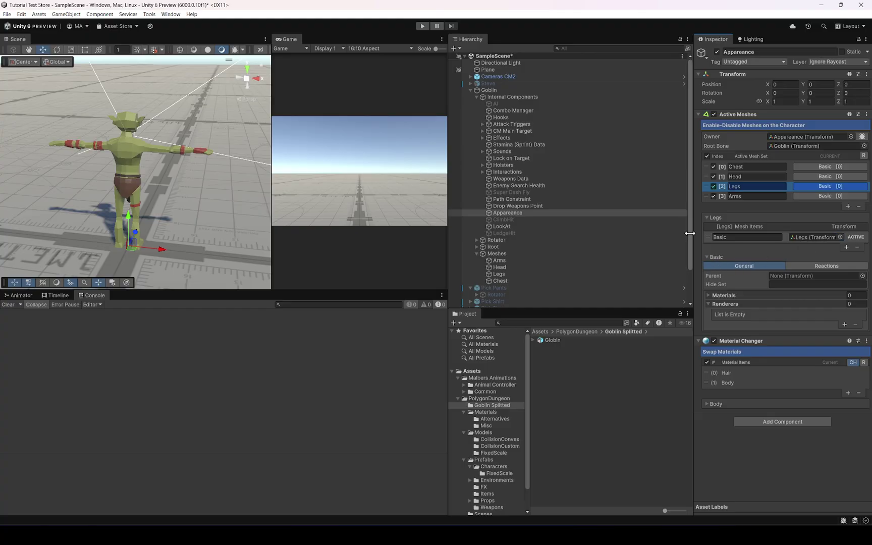
click(707, 198)
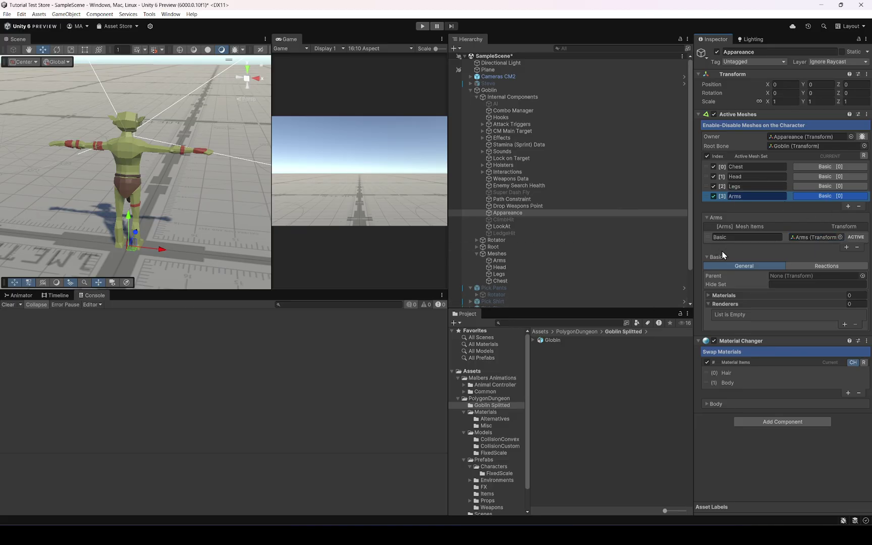
click(708, 187)
click(708, 176)
click(707, 196)
alt+drag(165, 202, 181, 209)
middle_drag(181, 208, 216, 209)
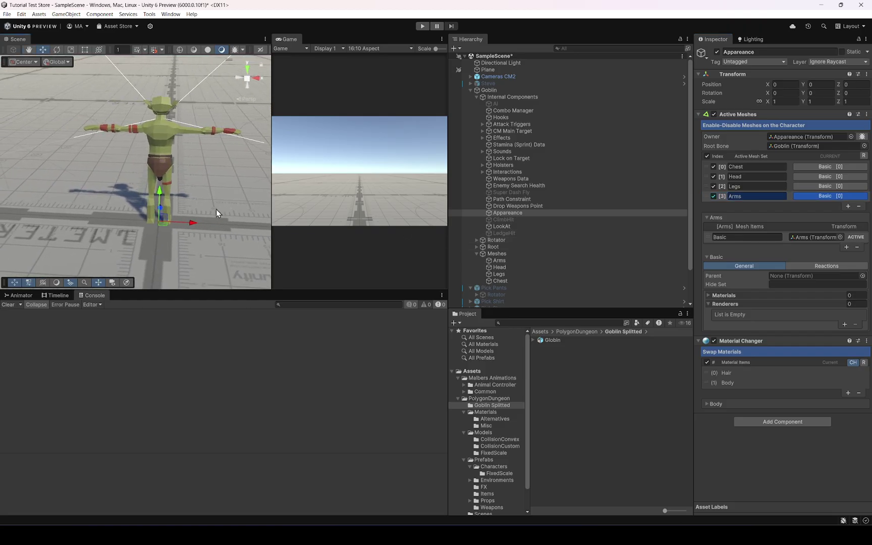
Step: Add a fifth set named Helmets containing an Empty item
click(848, 206)
click(767, 206)
text(Helmets)
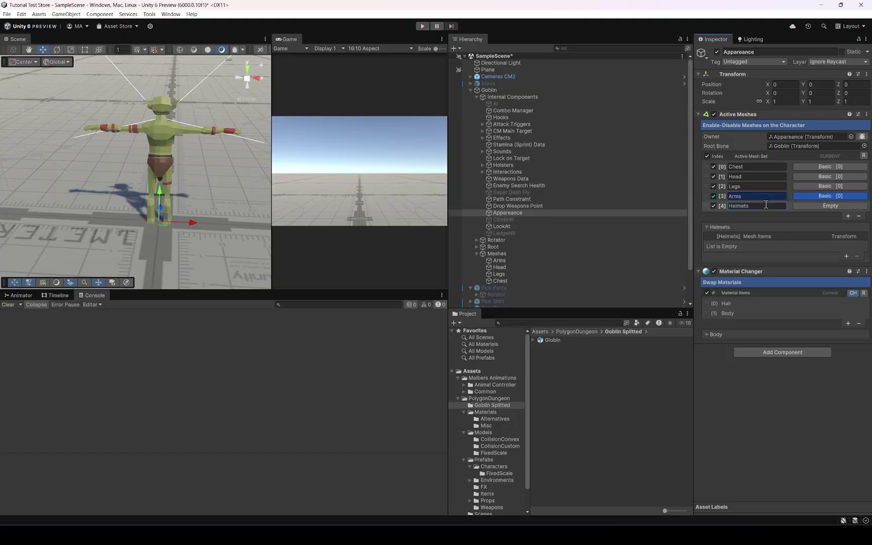
click(847, 256)
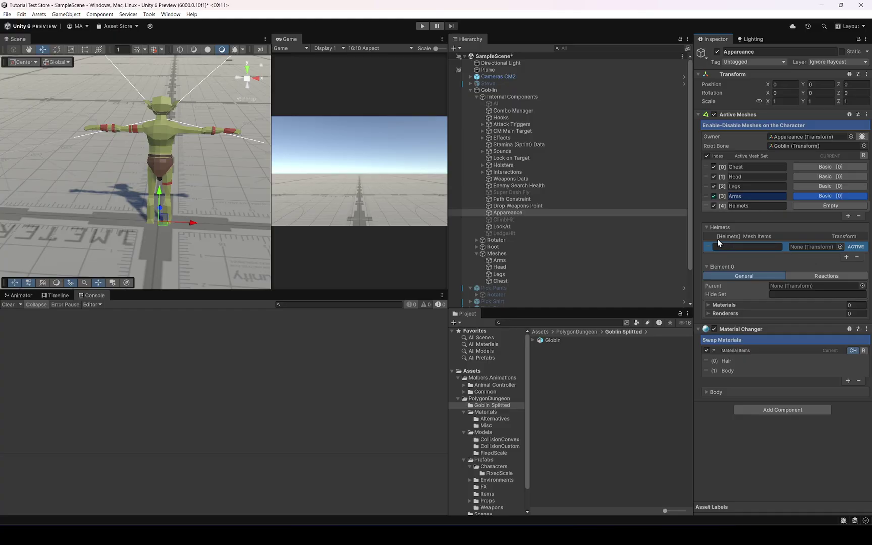
text(Empty)
Step: Orbit the scene view around the goblin and collapse the Goblin's hierarchy children
right_drag(153, 230, 414, 157)
click(471, 90)
click(470, 90)
click(470, 91)
right_drag(75, 174, 71, 217)
right_drag(104, 173, 128, 136)
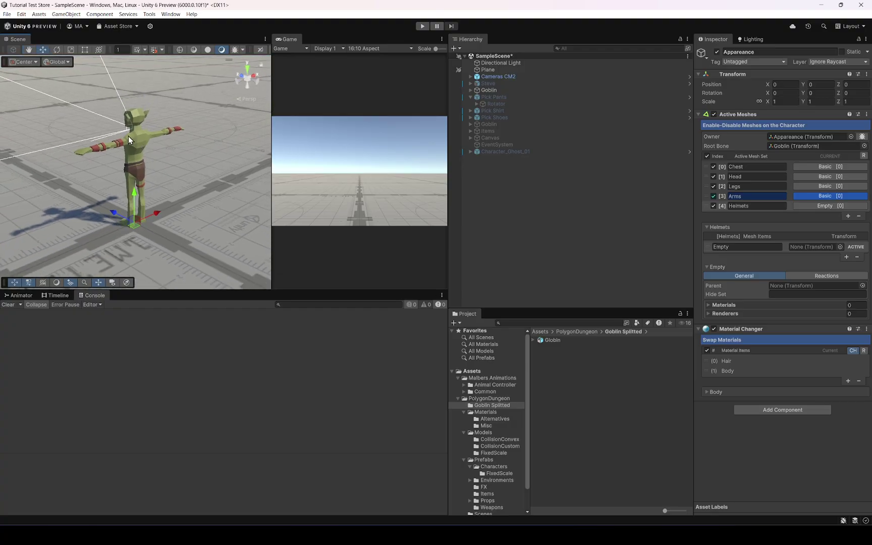
right_drag(150, 184, 243, 185)
Step: Create an empty object named Armor Legs
right_click(502, 182)
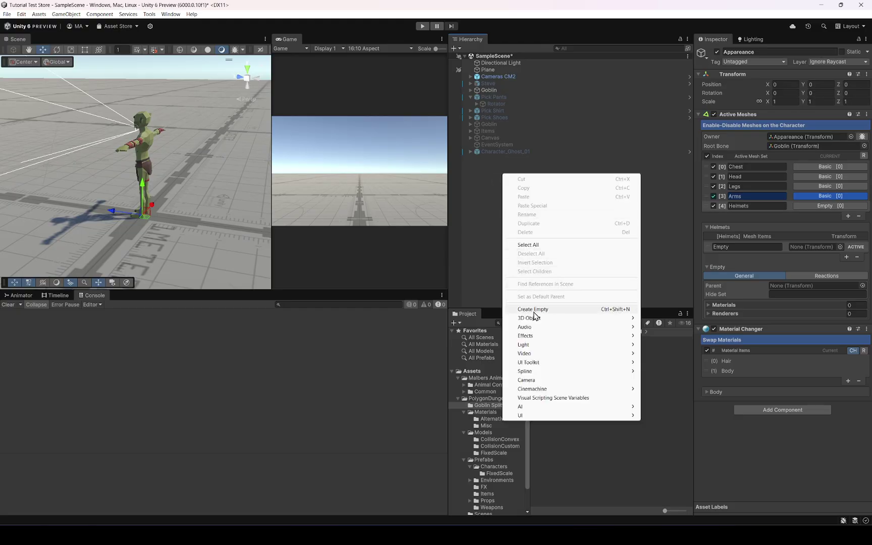
click(525, 310)
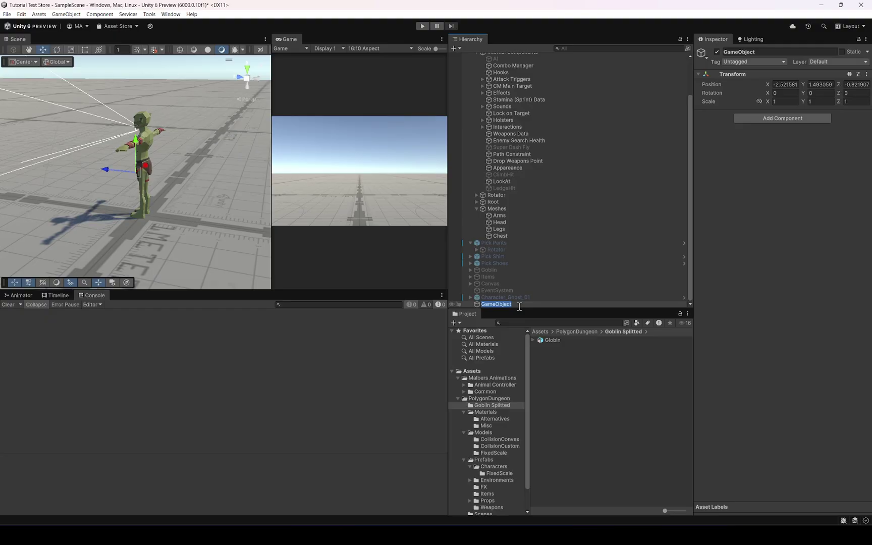
text(AImor Legs)
key(Return)
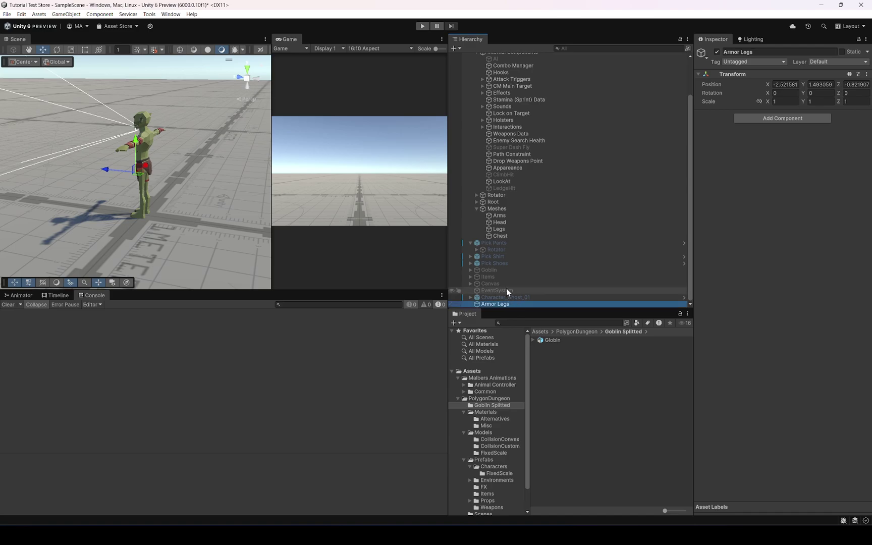
Step: Add a Trigger Enter component whose layer mask detects only Animal
click(752, 118)
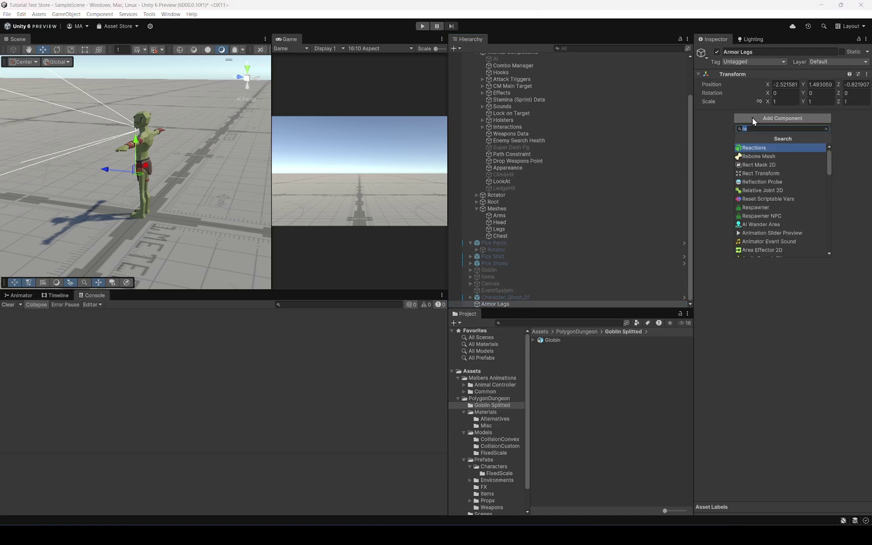
text(troog)
key(BackSpace)
key(BackSpace)
key(BackSpace)
key(BackSpace)
key(BackSpace)
key(BackSpace)
key(BackSpace)
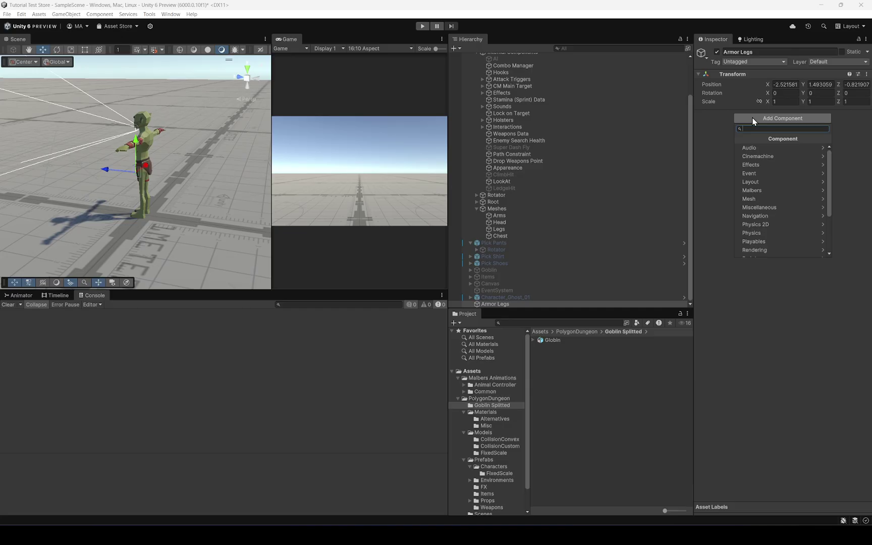
text(enter)
click(748, 150)
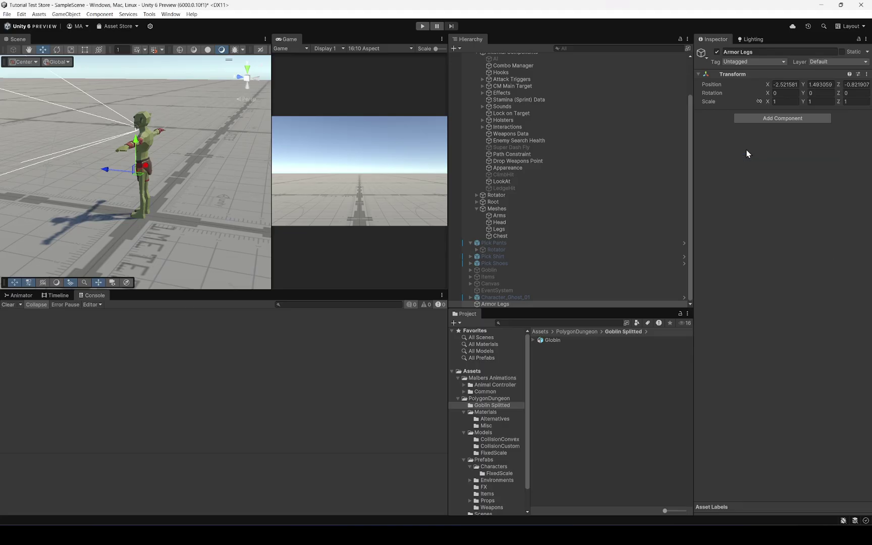
click(784, 133)
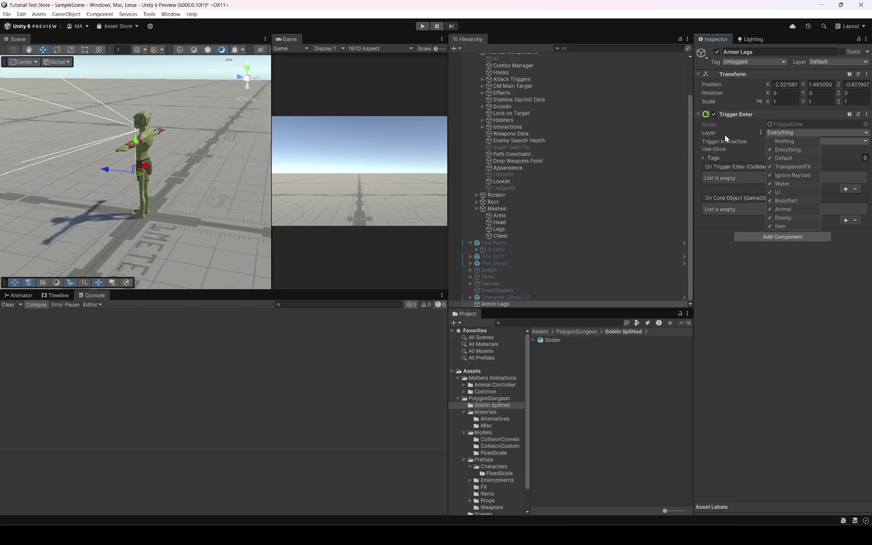
click(784, 141)
click(785, 209)
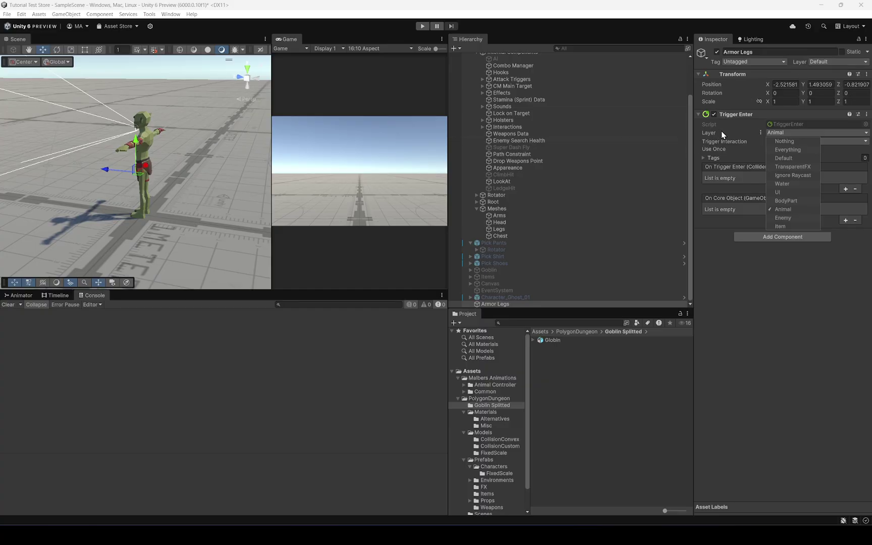
Step: Put Armor Legs on the Item layer
click(822, 63)
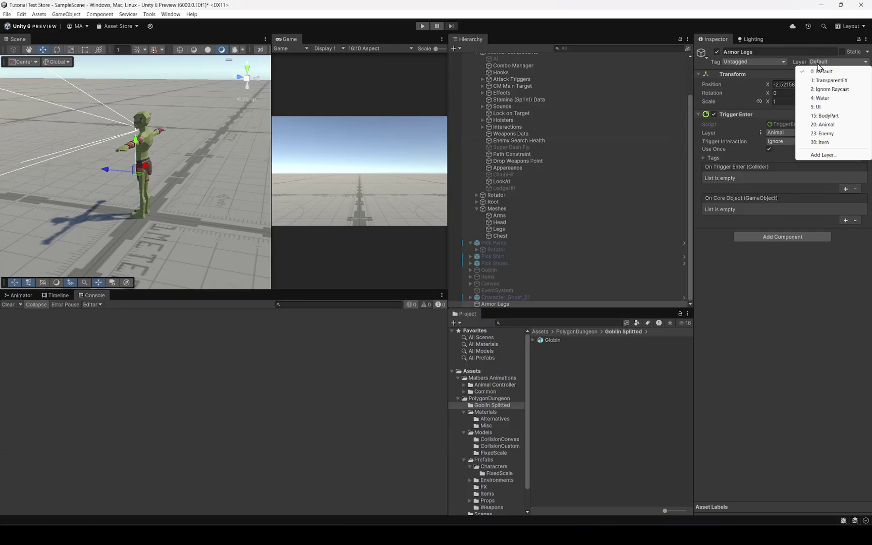
click(820, 143)
scroll(516, 154, up, 2)
click(510, 90)
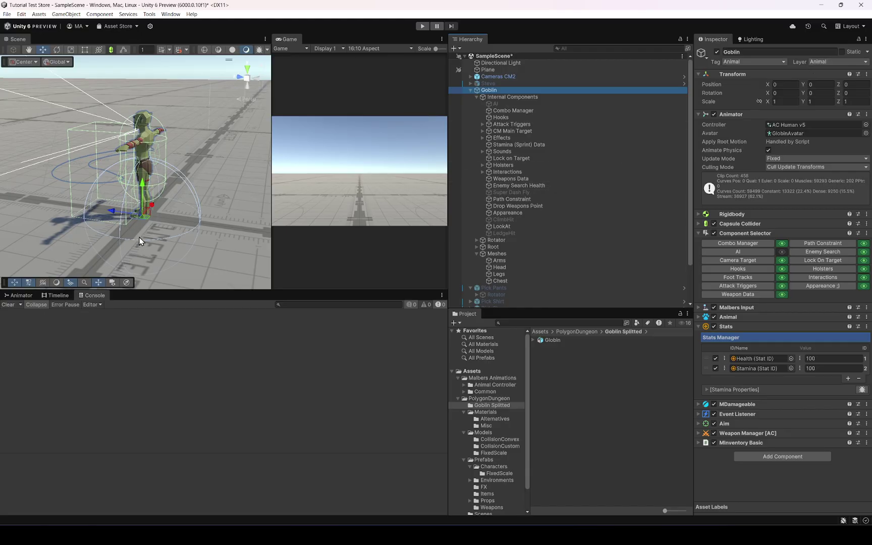
Step: Select Armor Legs, drag it away from the goblin, and adjust the Scene view and gizmo options
scroll(553, 277, down, 2)
click(494, 303)
right_drag(225, 260, 202, 167)
drag(218, 180, 43, 156)
drag(271, 142, 372, 60)
click(360, 49)
click(382, 136)
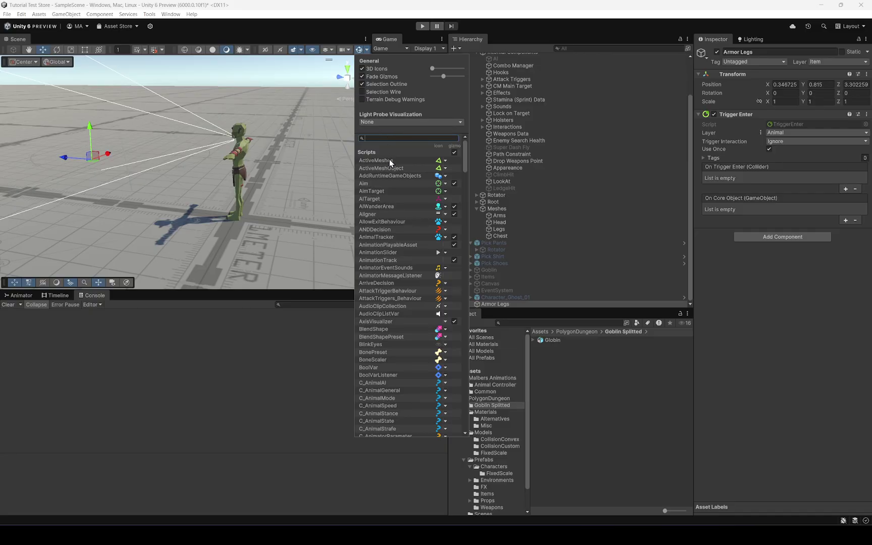
Step: Add a Sphere Collider to Armor Legs and place it at 0.668, 0.815, 3.946 beside the goblin
click(785, 239)
text(c)
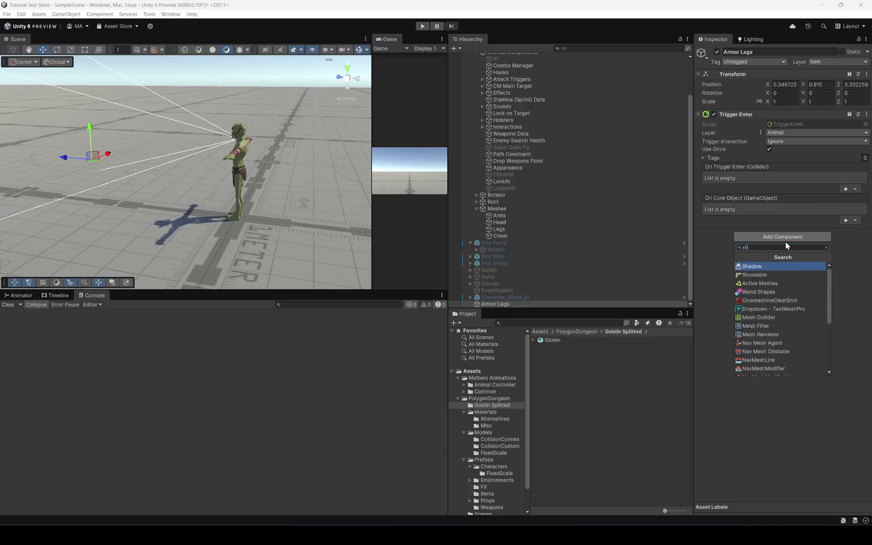
text(ollider)
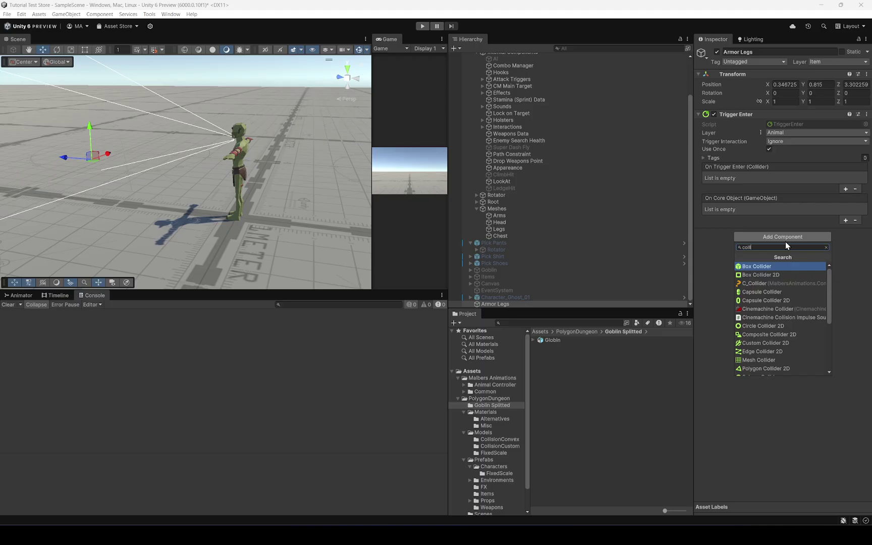
click(756, 368)
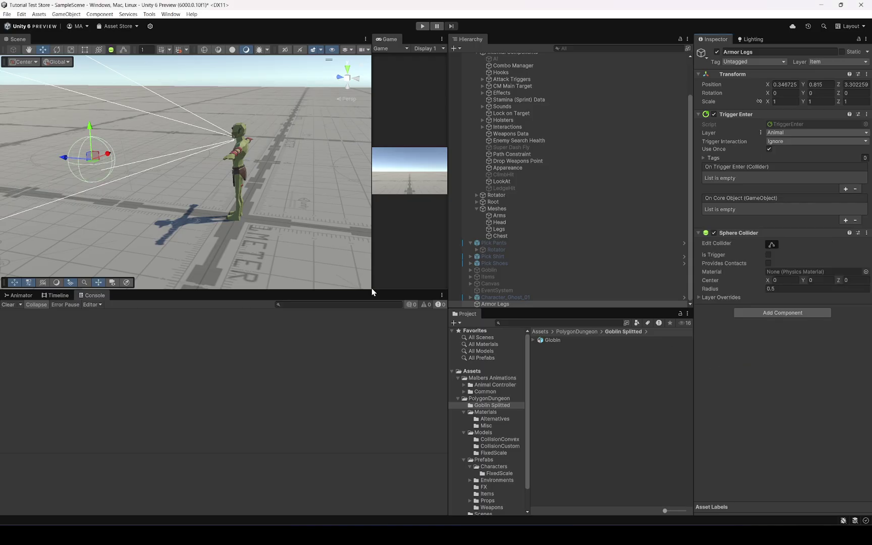
right_drag(124, 191, 151, 201)
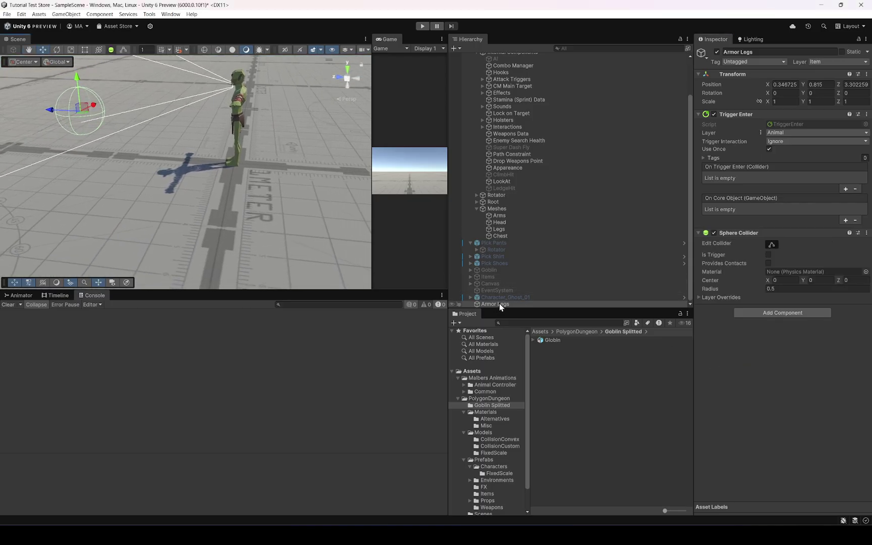
scroll(103, 140, up, 3)
drag(120, 139, 92, 133)
Step: Make the Hierarchy and Project panels taller and wider
drag(552, 314, 503, 343)
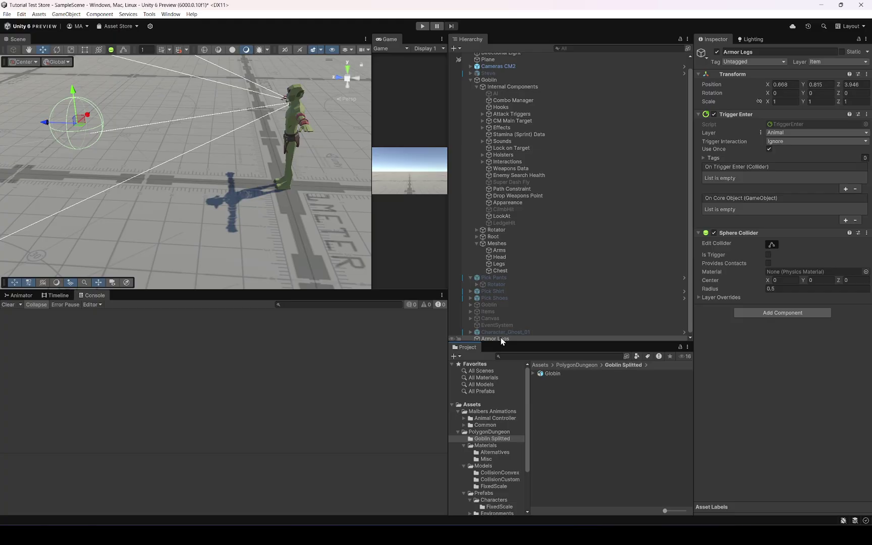
drag(449, 224, 436, 225)
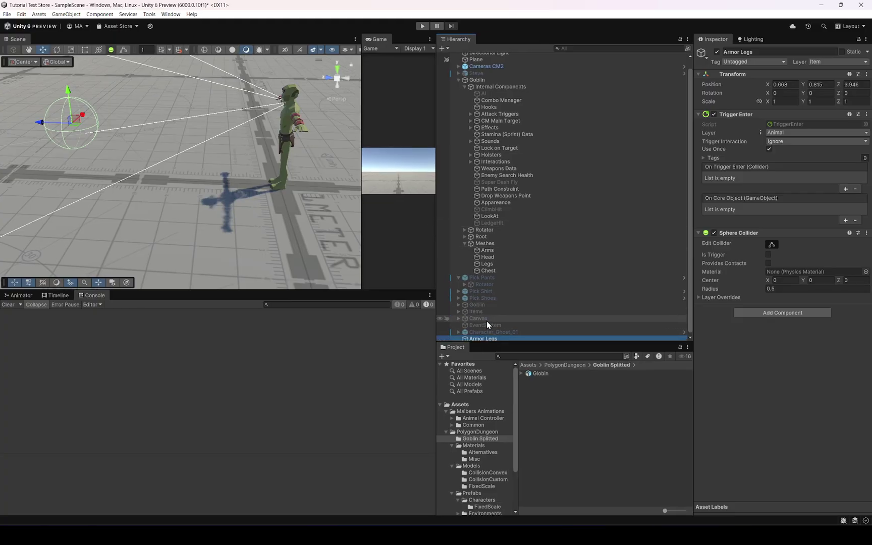
right_click(522, 340)
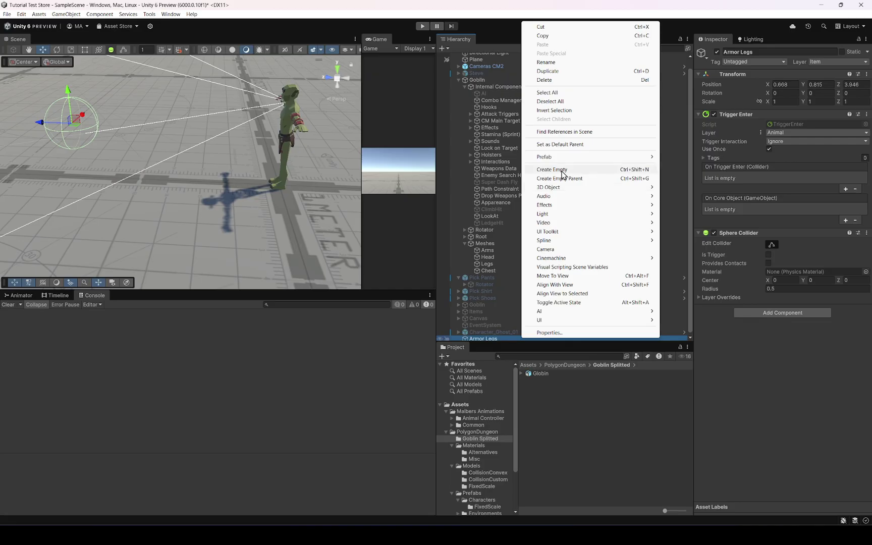
Step: Add a Sphere child under Armor Legs and scale it uniformly to 0.39
mouse_move(553, 191)
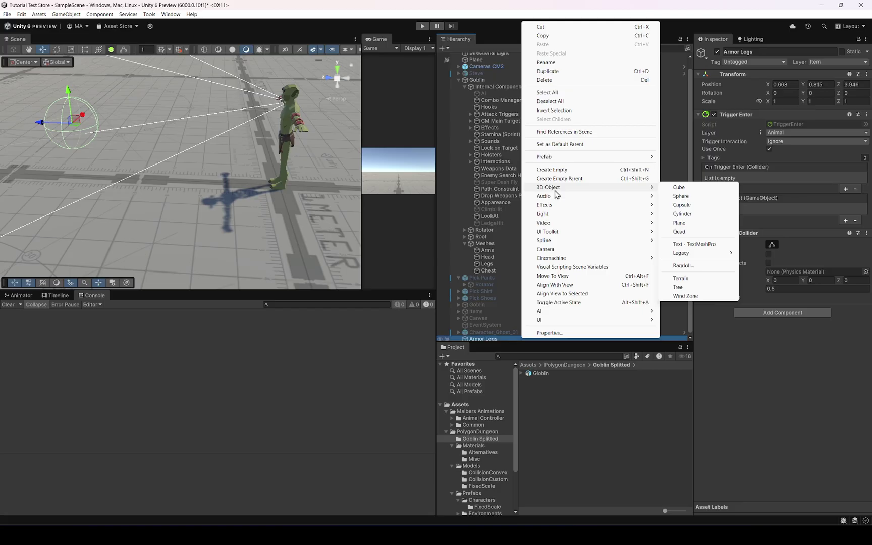
click(681, 196)
click(498, 331)
click(496, 337)
click(760, 101)
drag(767, 105, 756, 103)
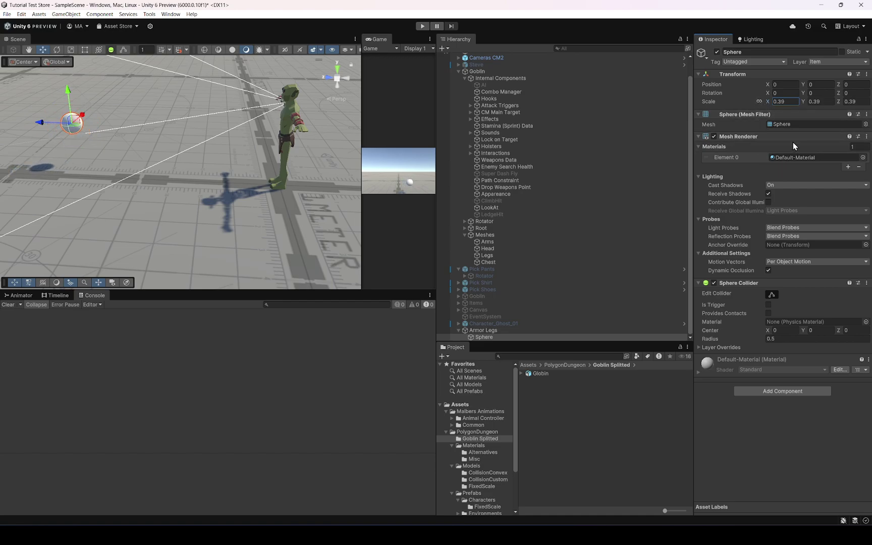
Step: Give the sphere the Character_Goblin_Legs_Armor1 mesh and lower it slightly
click(523, 374)
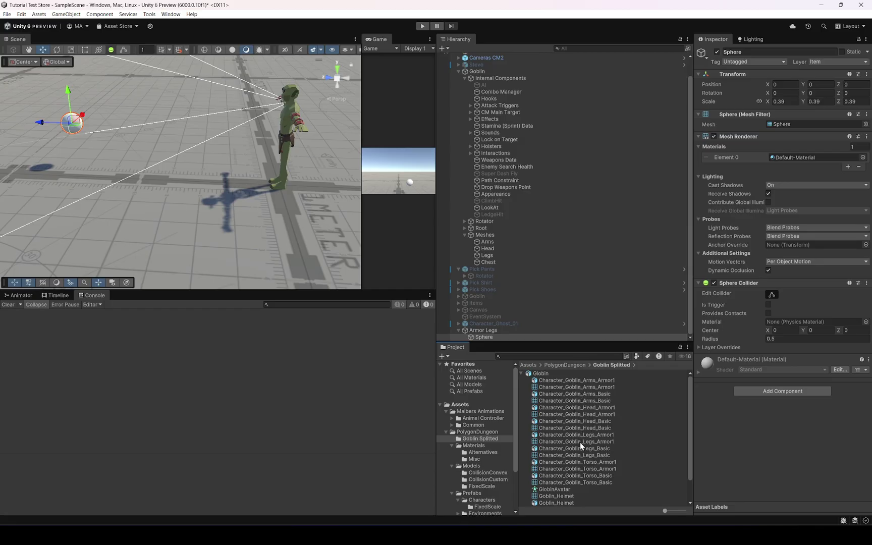
drag(580, 442, 789, 131)
key(w)
right_drag(124, 161, 219, 103)
key(a)
key(a)
drag(200, 95, 200, 130)
Step: Remove the armor mesh's Sphere Collider, then reselect the Armor Legs pickup
right_click(738, 283)
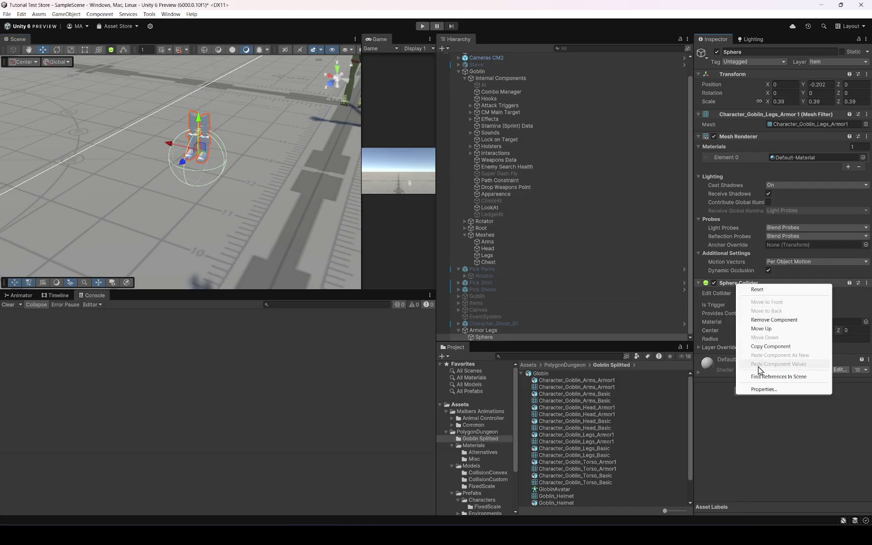
click(761, 329)
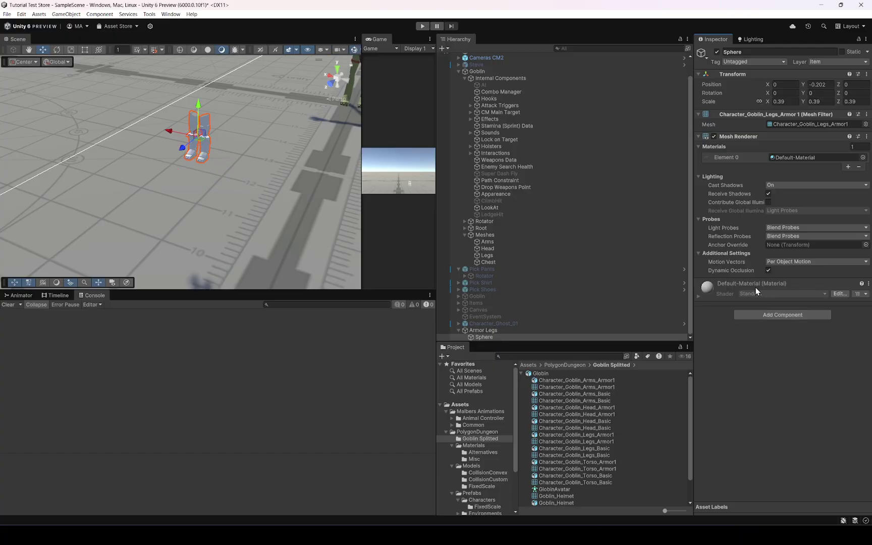
click(477, 330)
right_drag(199, 145, 331, 172)
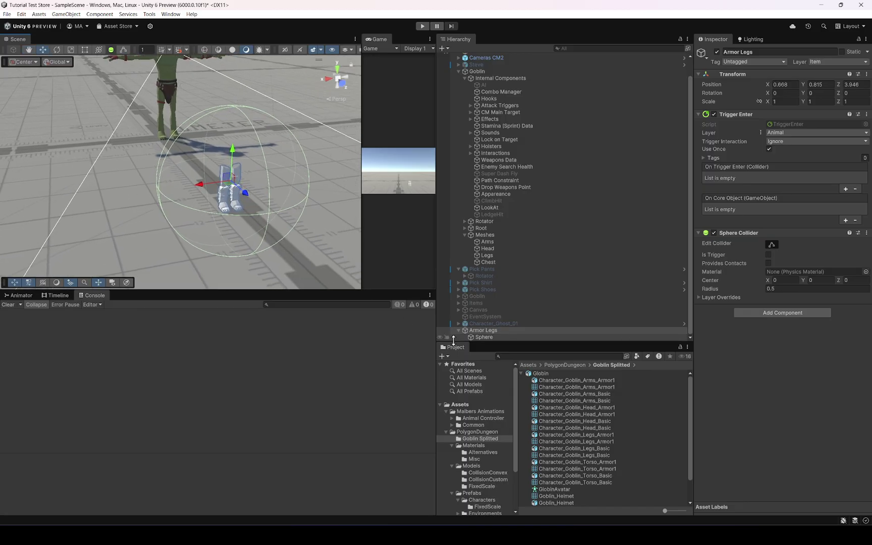
Step: Raise the leg armor mesh and scale it up to 0.649
click(485, 336)
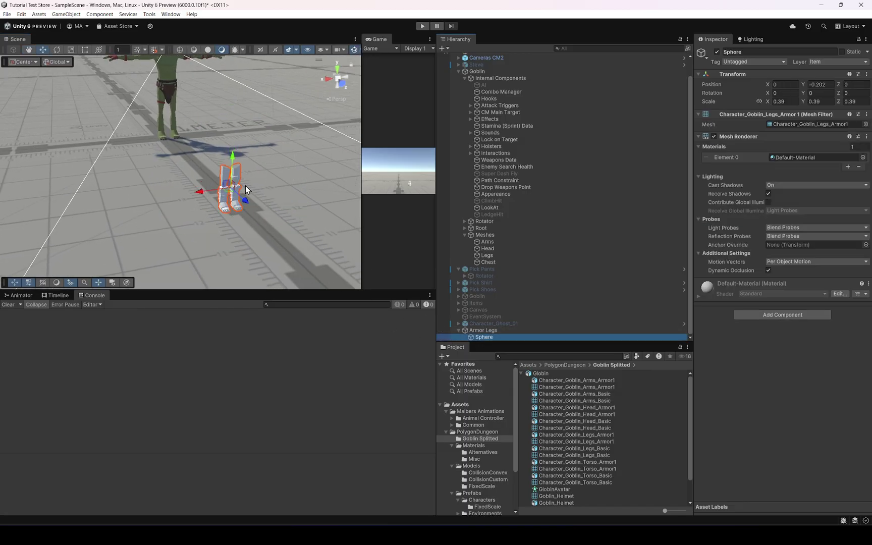
drag(231, 170, 242, 157)
key(r)
right_drag(239, 197, 293, 192)
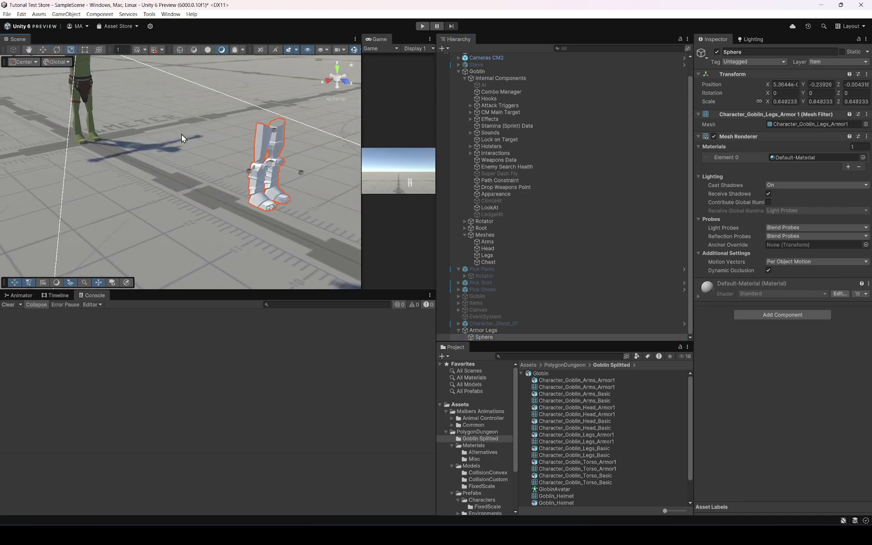
Step: Copy Material #34 from the goblin's Chest and paste it into the leg armor's Element 0
click(86, 79)
right_click(752, 207)
click(584, 256)
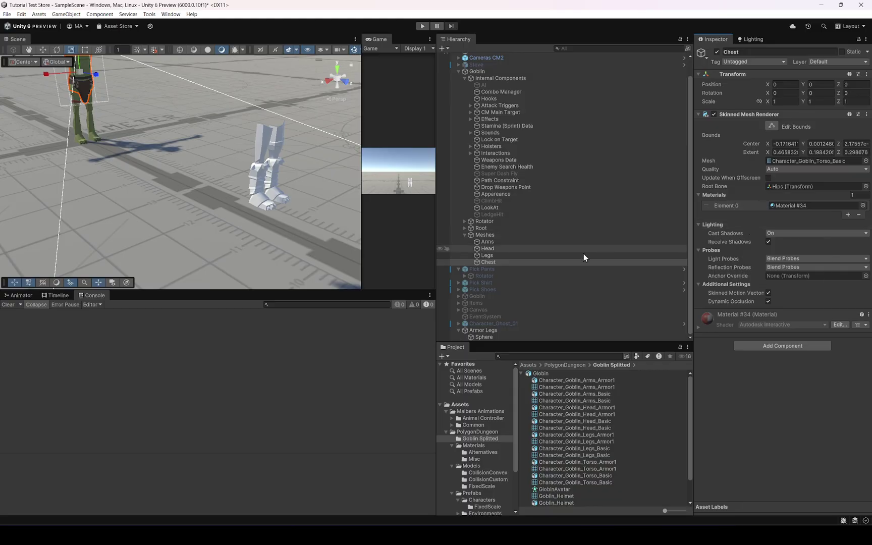
click(271, 144)
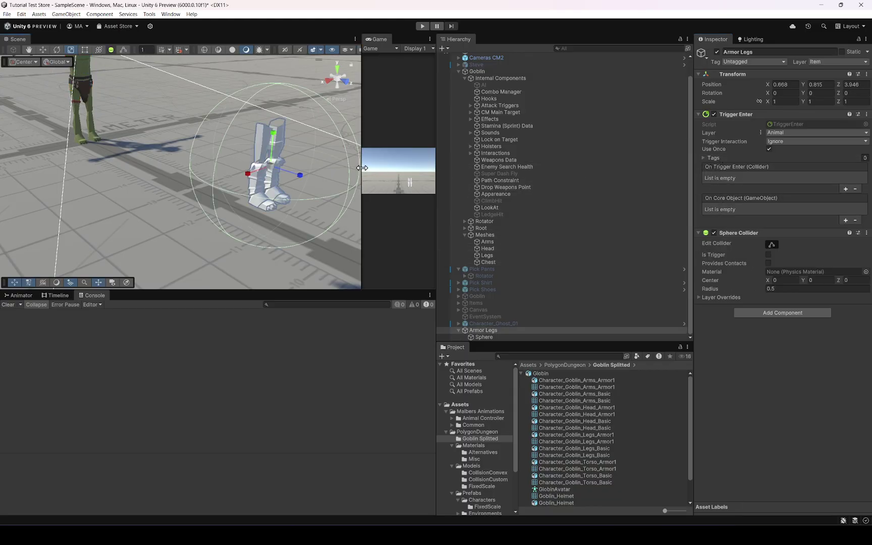
click(271, 145)
right_click(733, 157)
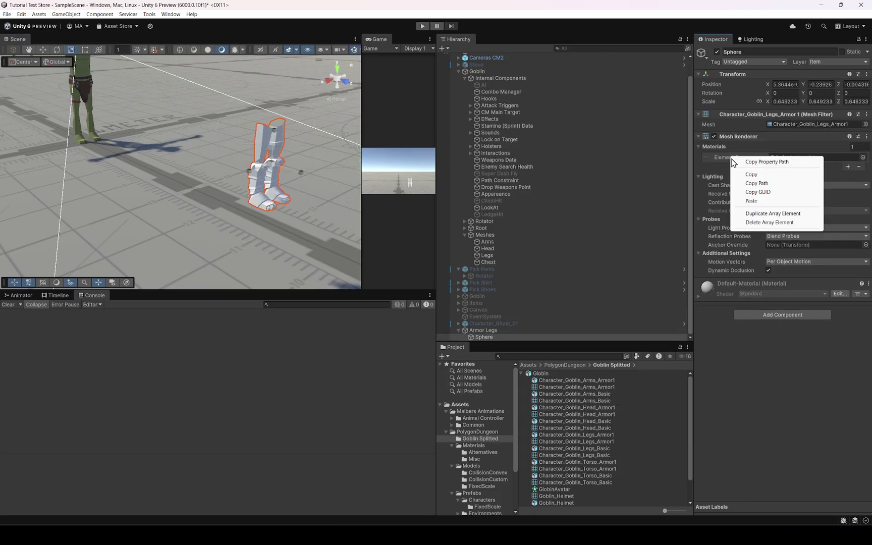
click(758, 209)
Step: Orbit and fly the Scene camera around the goblin to inspect the textured leg armor
alt+drag(300, 177, 249, 168)
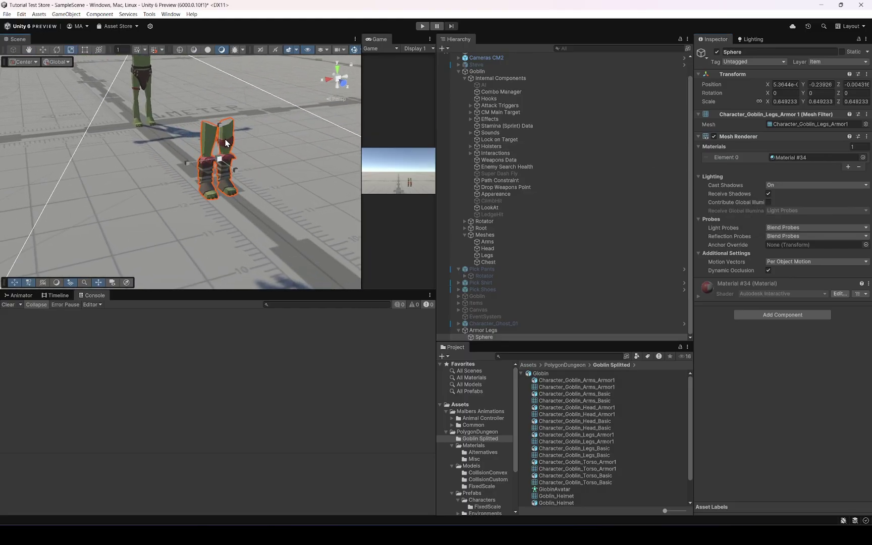
alt+drag(208, 140, 193, 114)
right_drag(192, 114, 273, 200)
key(s)
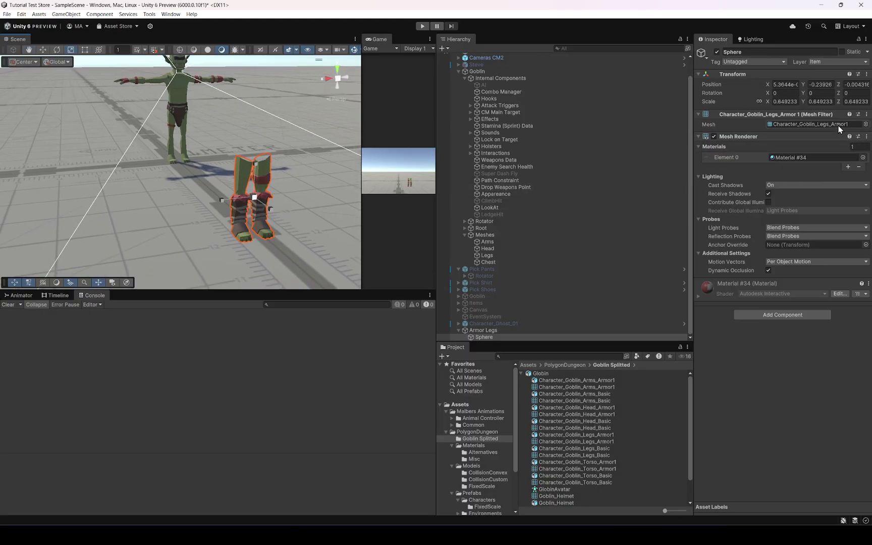
right_drag(196, 177, 186, 179)
alt+drag(186, 179, 327, 237)
click(484, 330)
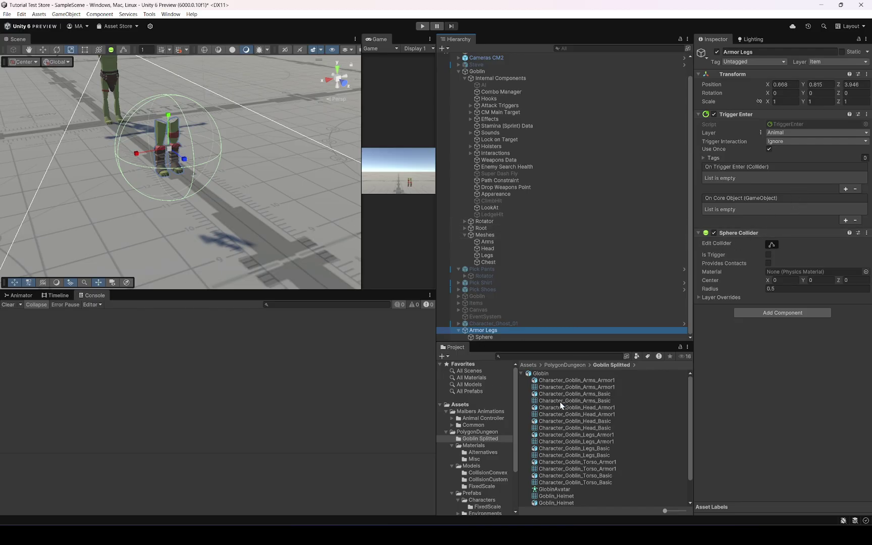
key(s)
right_drag(152, 132, 148, 125)
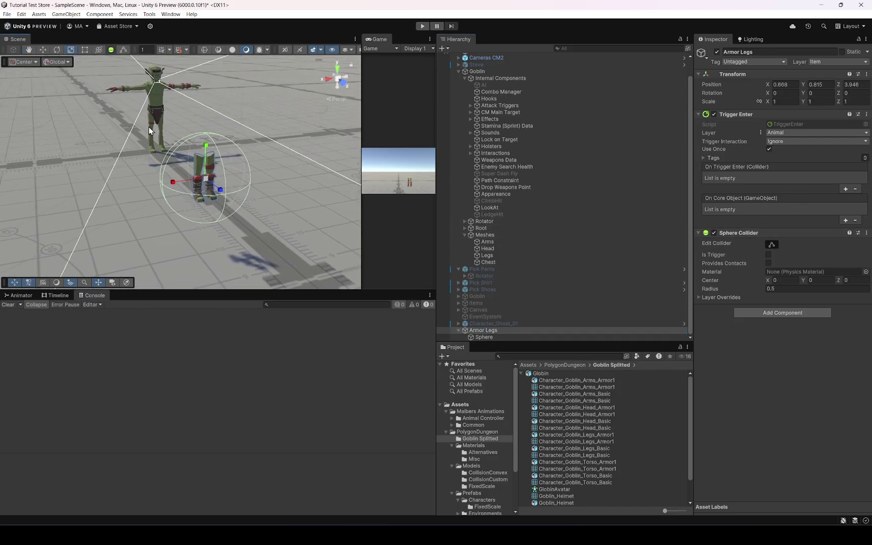
Step: Select the goblin's Legs mesh and browse the Project panel back to the Assets root
click(151, 132)
click(151, 135)
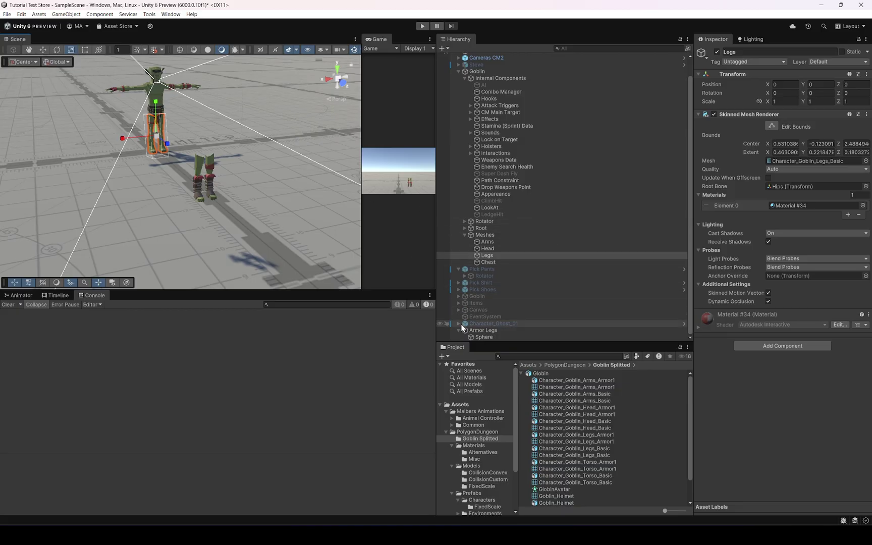
click(482, 437)
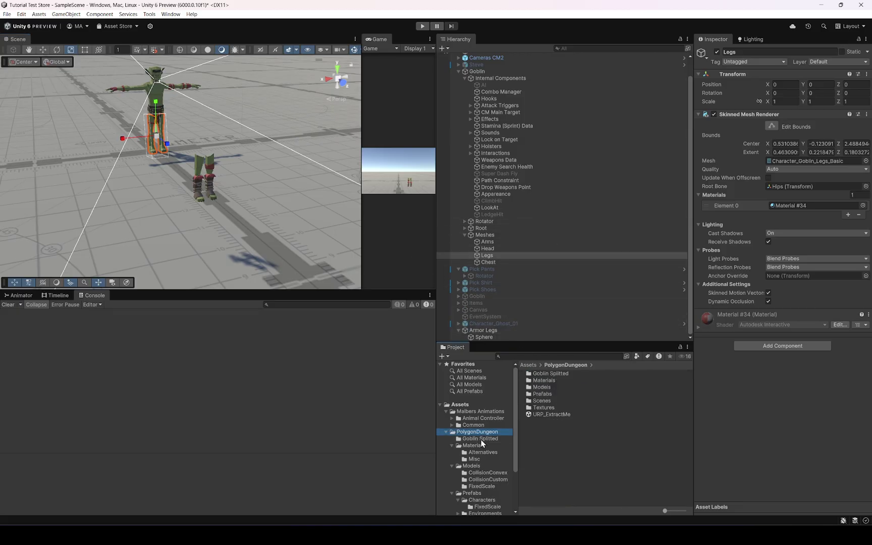
click(458, 405)
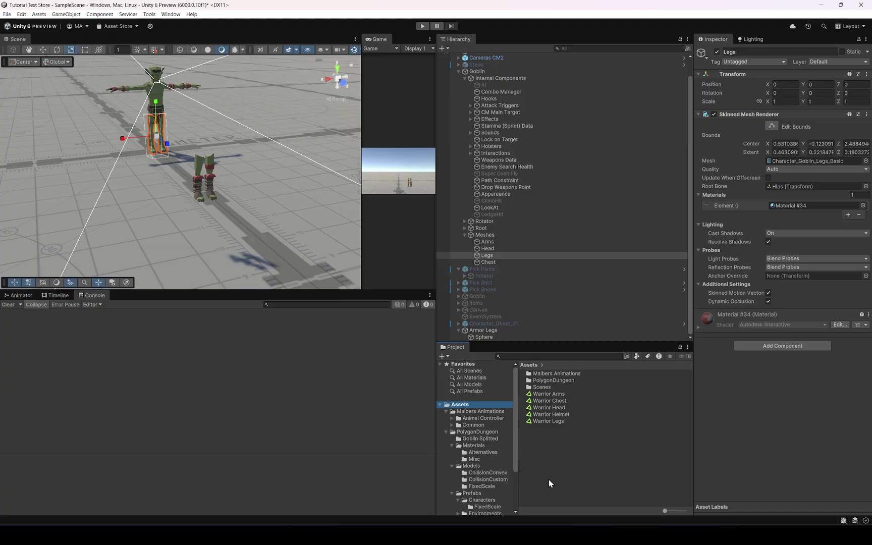
Step: Create a 'Done' folder in Assets and move the five Warrior assets into it
click(540, 458)
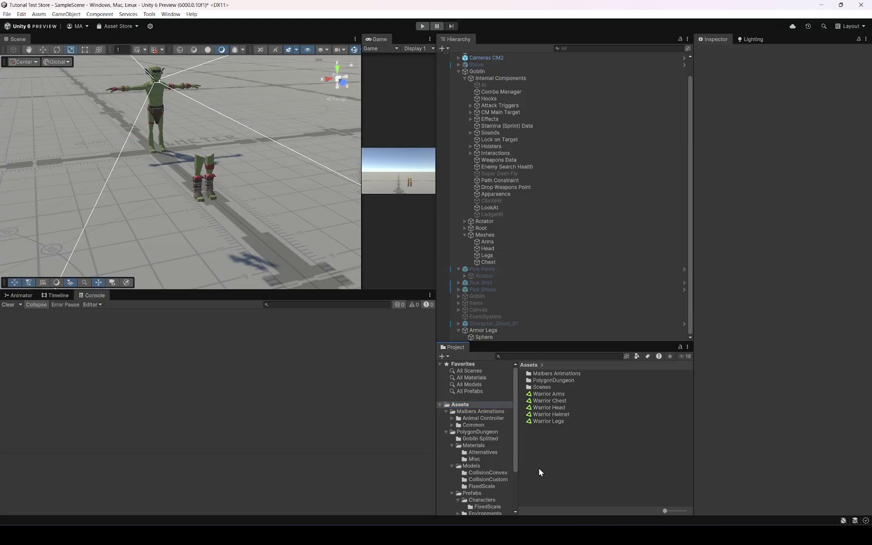
right_click(551, 399)
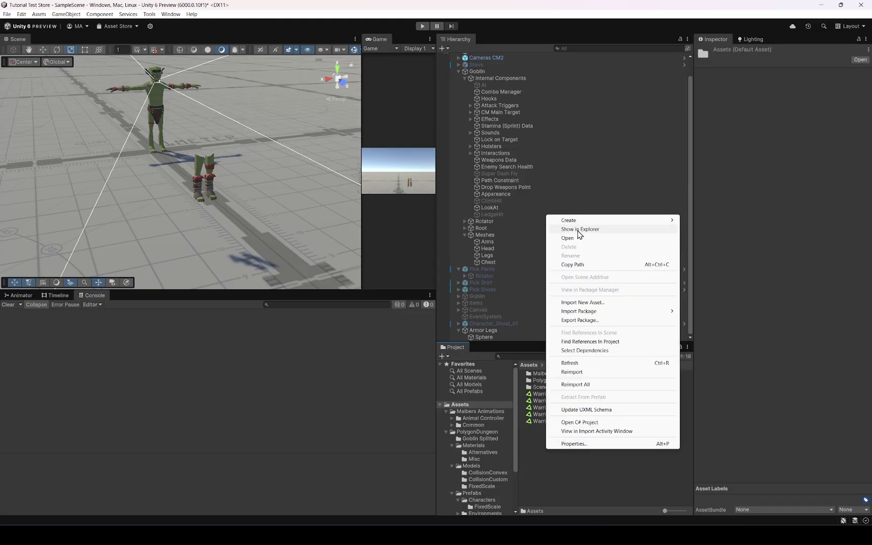
mouse_move(588, 221)
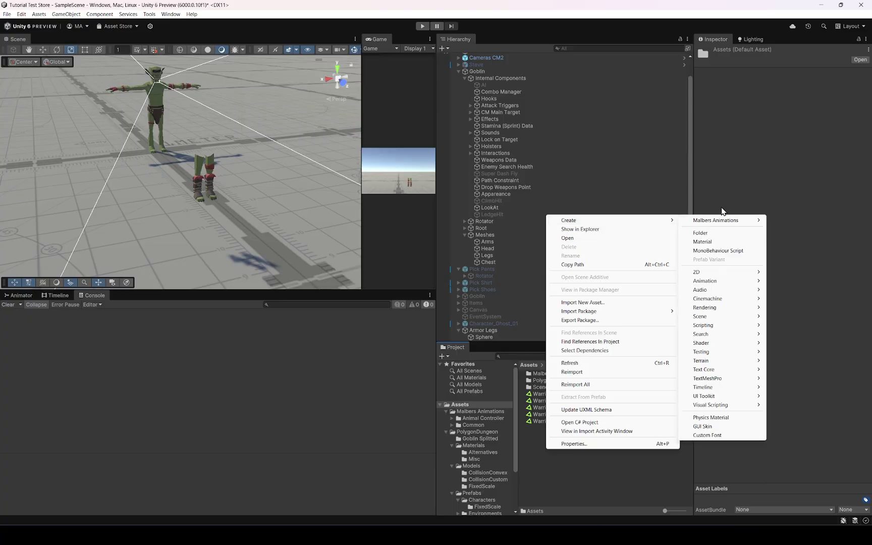
click(721, 235)
text(Done)
key(Return)
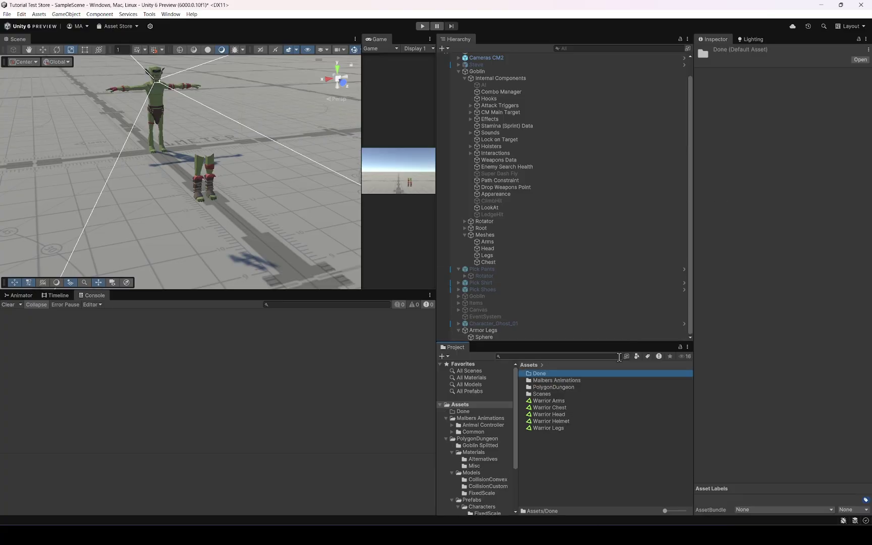
click(559, 397)
shift+click(554, 428)
drag(554, 428, 548, 373)
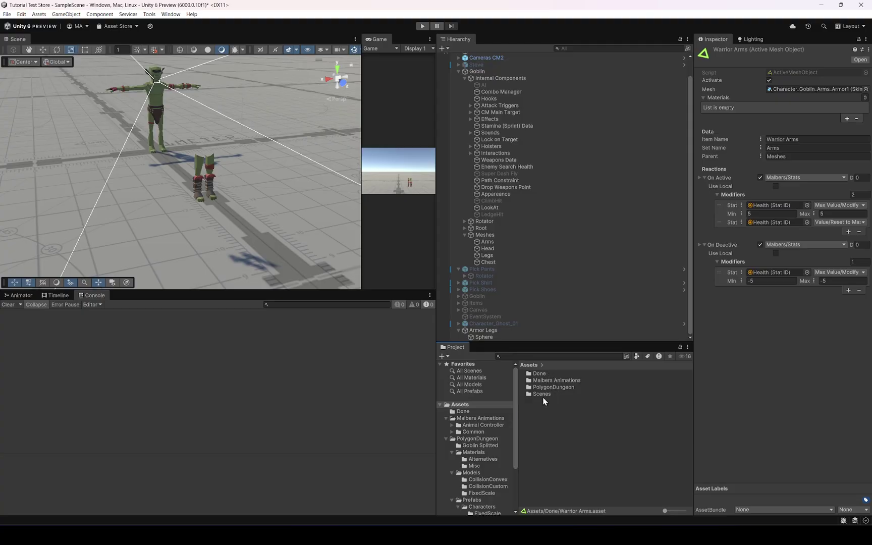
Step: Create a Malbers ActiveMesh Object asset named 'GOBLIN Leg Armor'
right_click(536, 416)
mouse_move(580, 192)
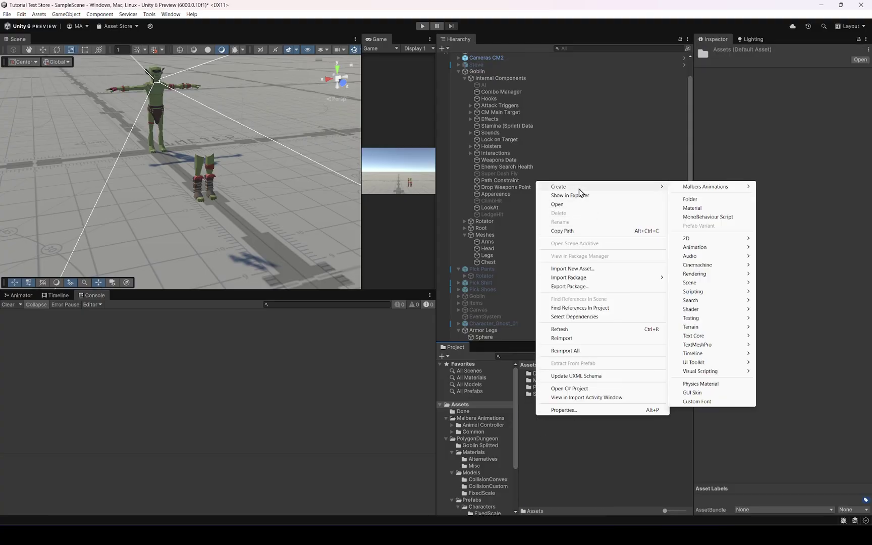
mouse_move(691, 193)
mouse_move(771, 242)
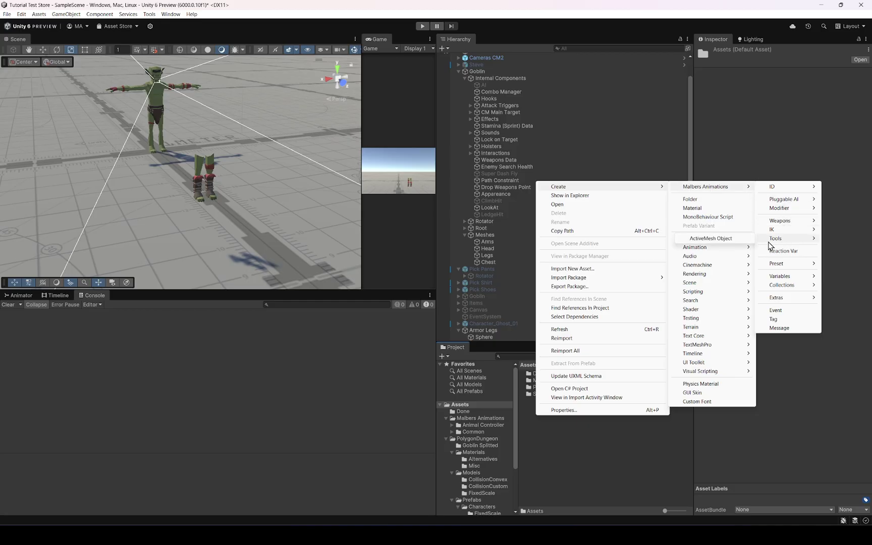
click(712, 238)
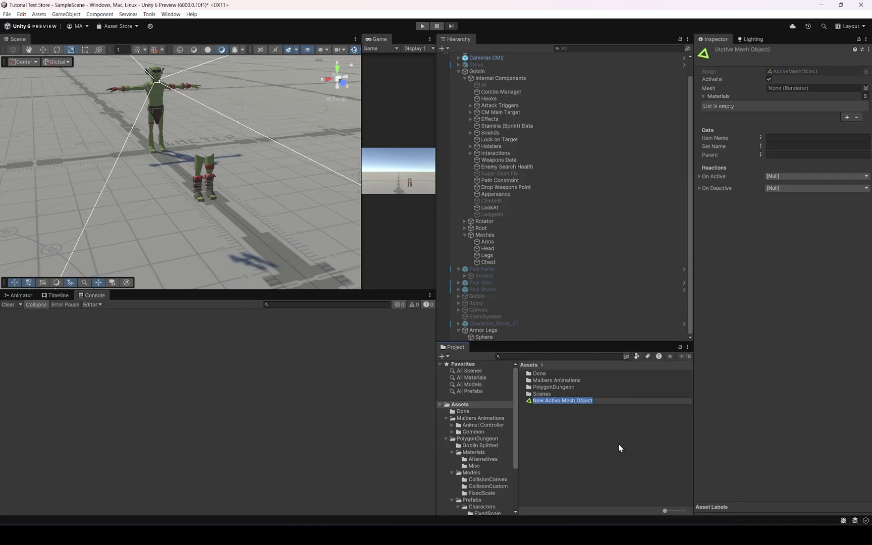
text(GOBLIN Leg Armor)
key(Return)
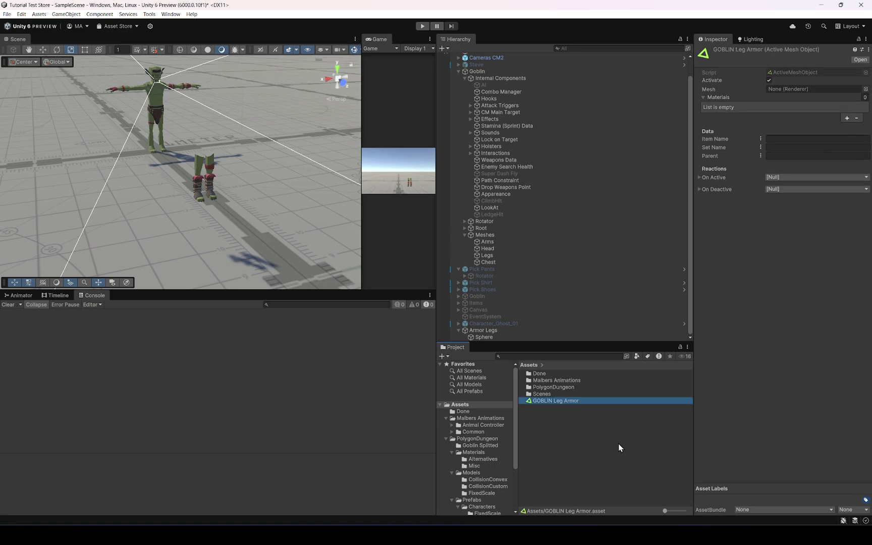
Step: Trace the Sphere's mesh to locate Character_Goblin_Legs_Armor1 in the Goblin Splitted model
click(477, 72)
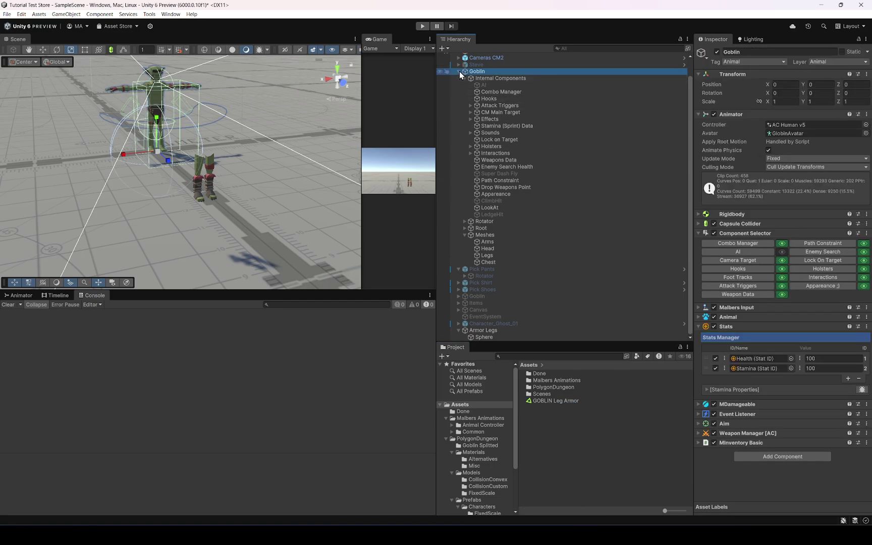
click(459, 71)
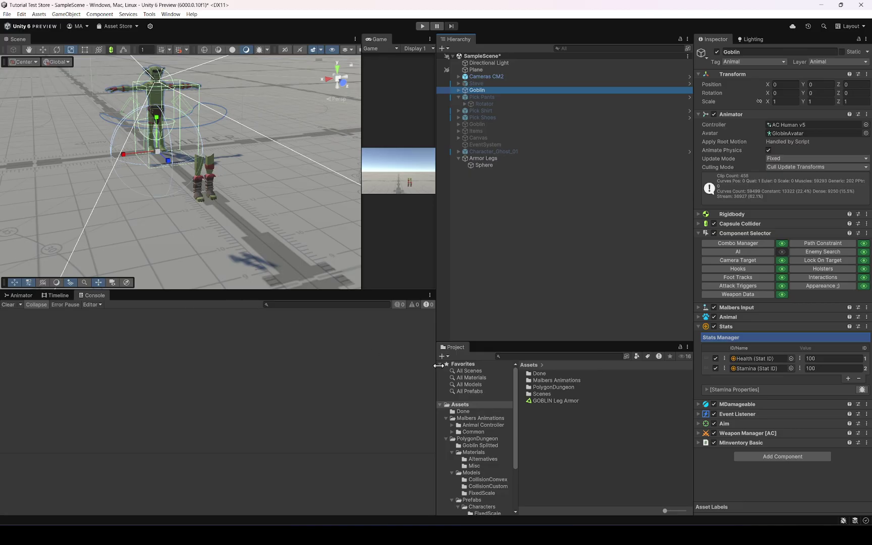
click(560, 401)
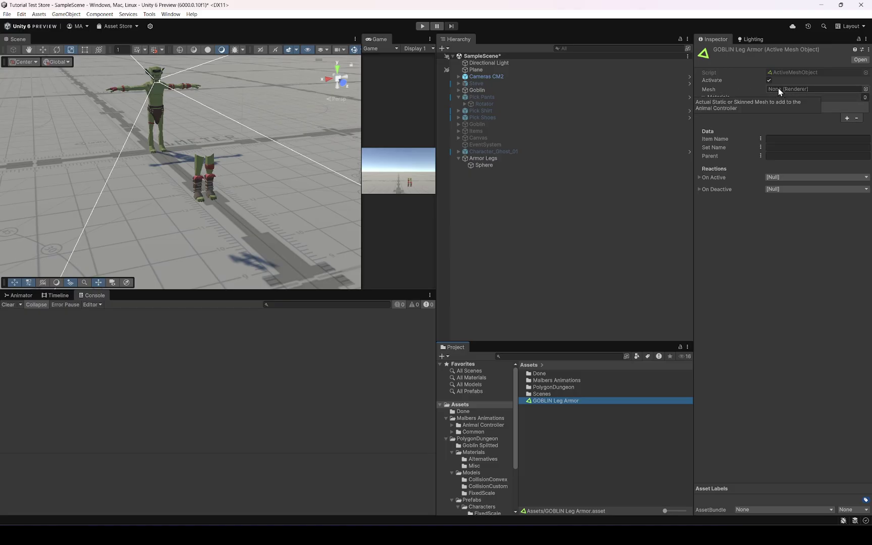
click(492, 165)
click(782, 125)
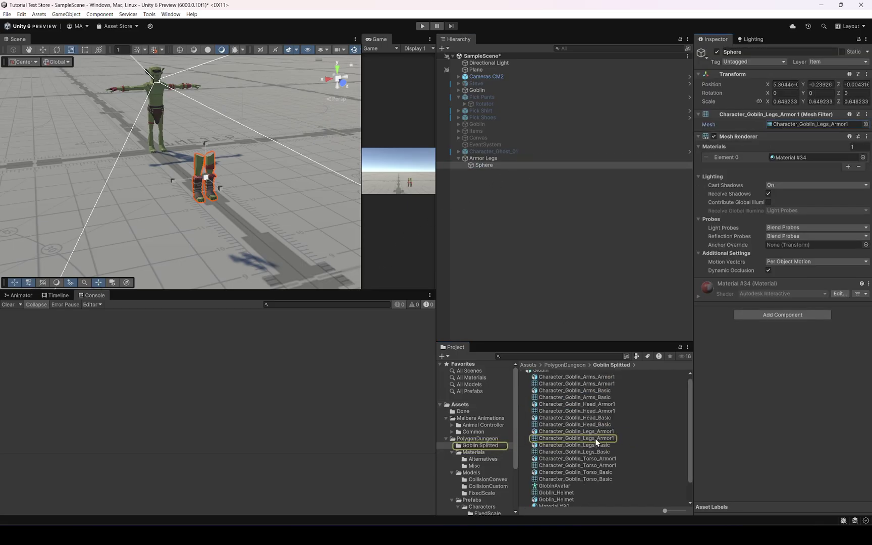
drag(581, 431, 584, 438)
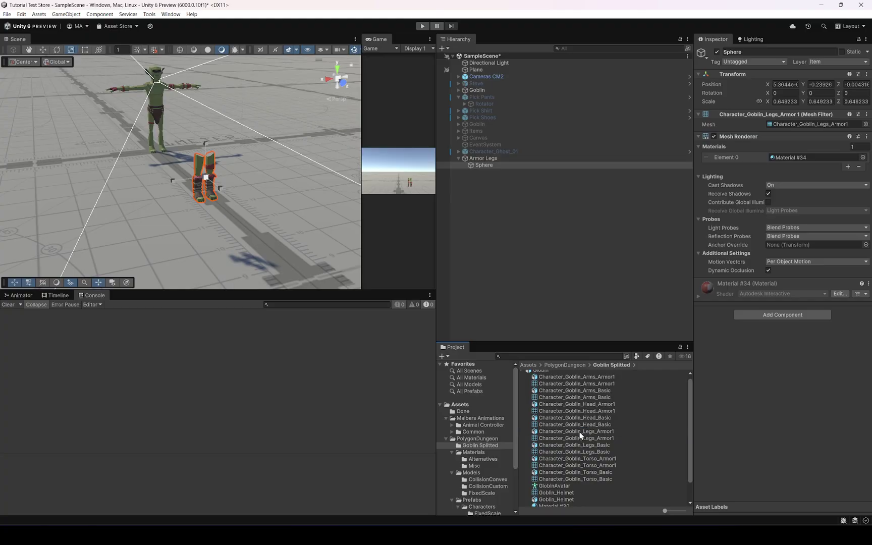
click(581, 433)
click(460, 405)
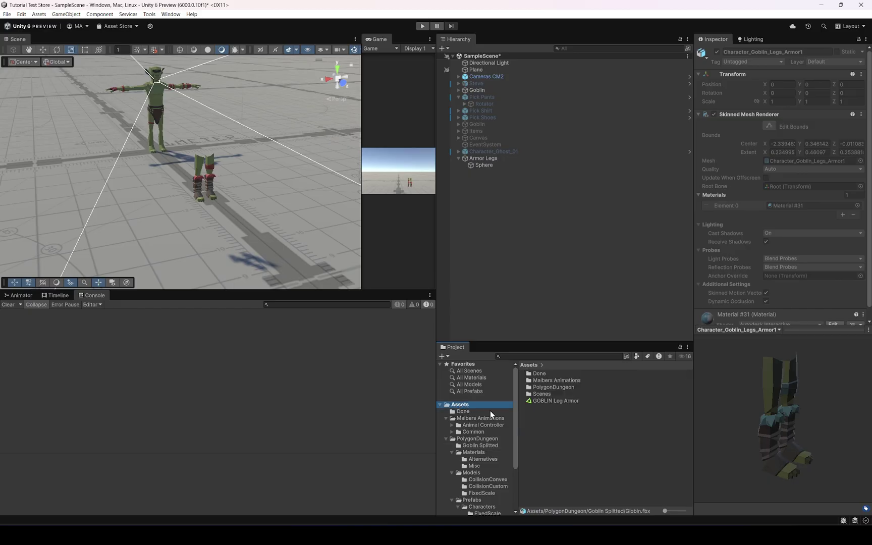
click(565, 402)
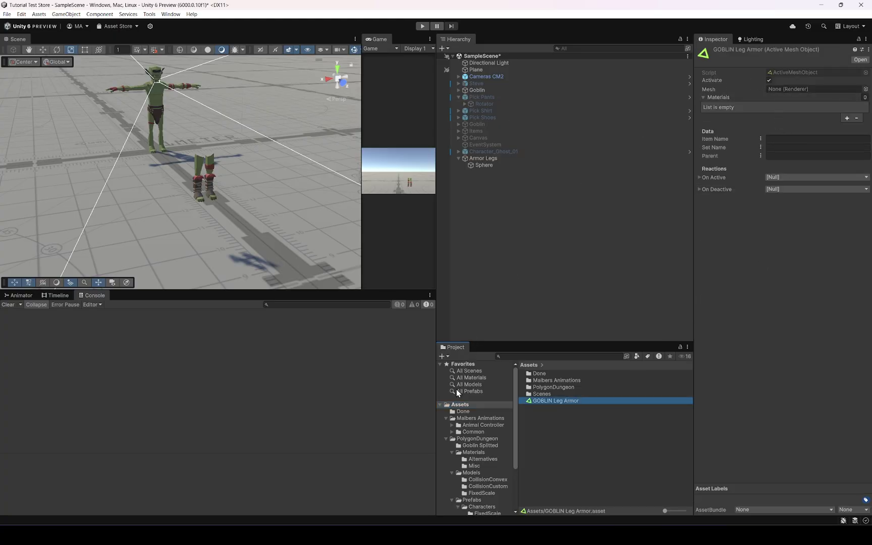
click(479, 445)
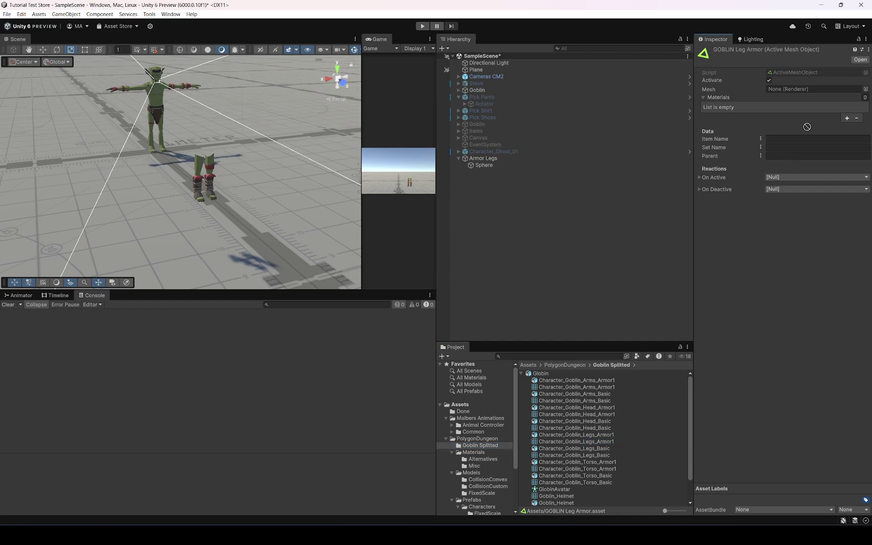
Step: Assign Character_Goblin_Legs_Armor1 to the asset's Mesh field and set Item Name to 'Warrior Legs'
drag(563, 434, 776, 89)
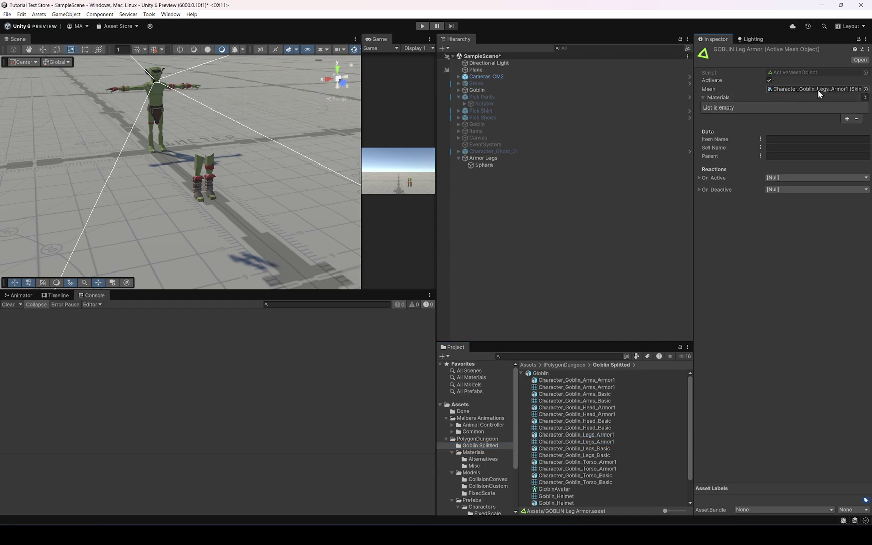
click(787, 140)
text(Warrior Legs)
key(Tab)
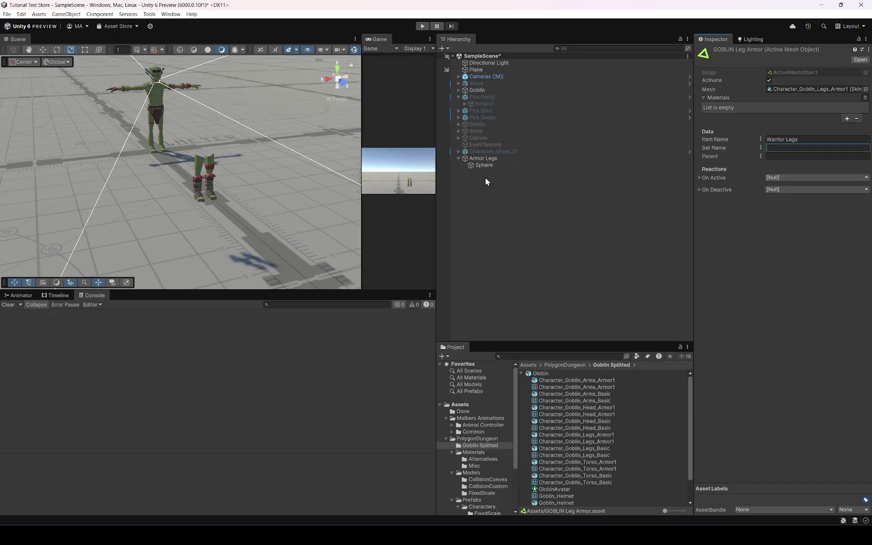
Step: Review the Goblin's Appearance Legs mesh set, then reselect the GOBLIN Leg Armor asset
click(161, 105)
click(814, 286)
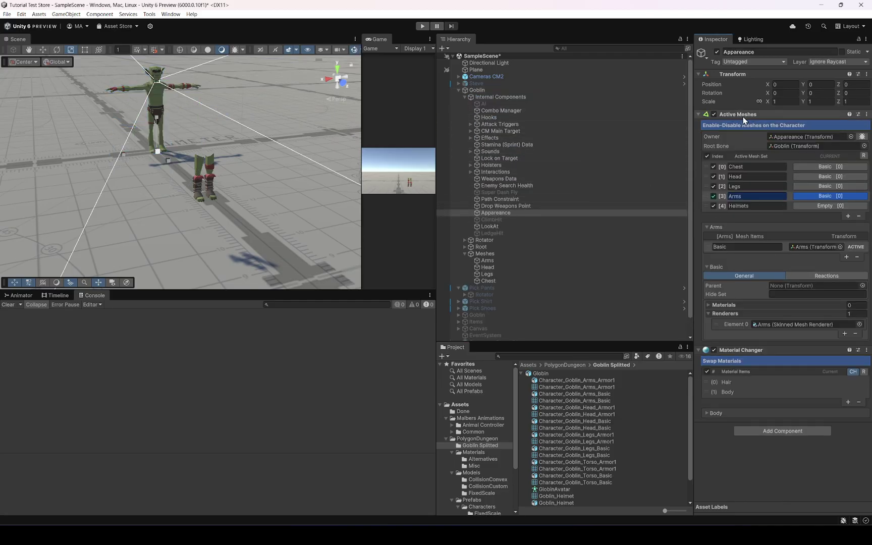
click(754, 187)
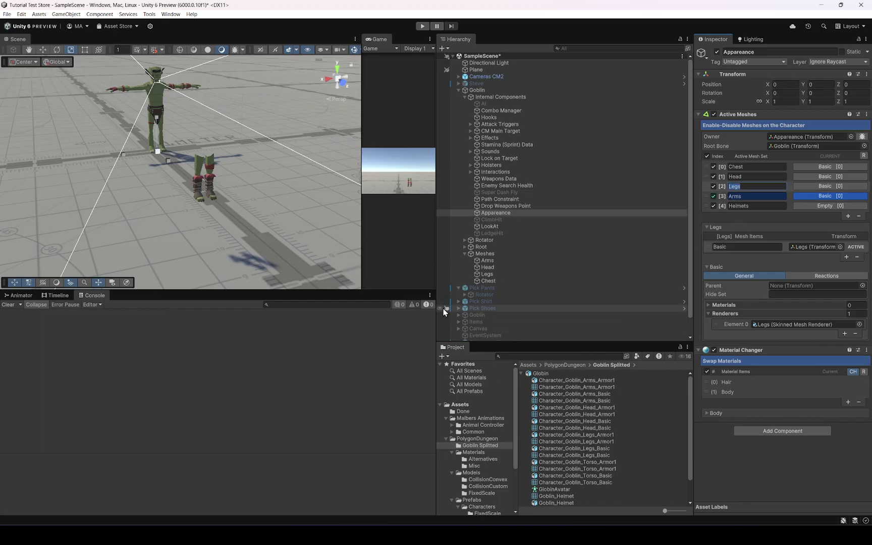
click(460, 405)
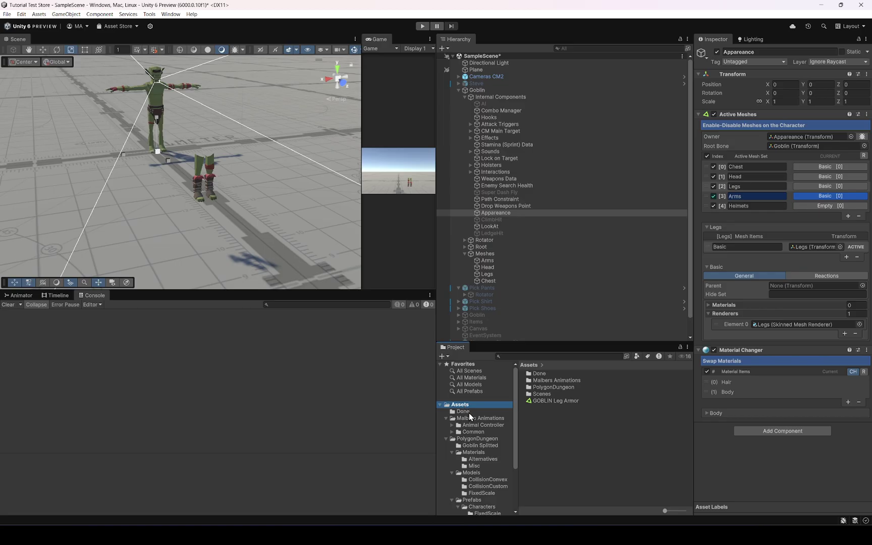
click(555, 401)
right_click(719, 46)
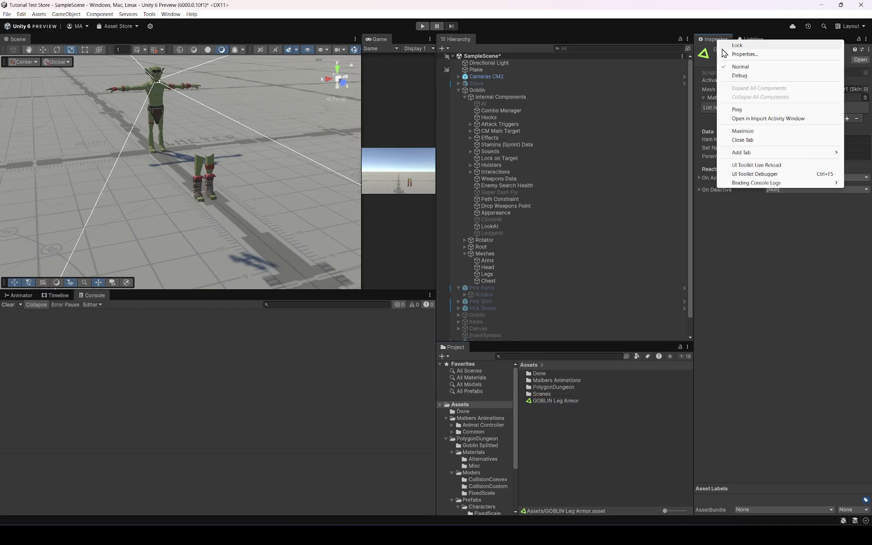
Step: Open GOBLIN Leg Armor in a floating Properties window and set its Set Name to 'Legs'
click(728, 57)
drag(359, 99, 230, 133)
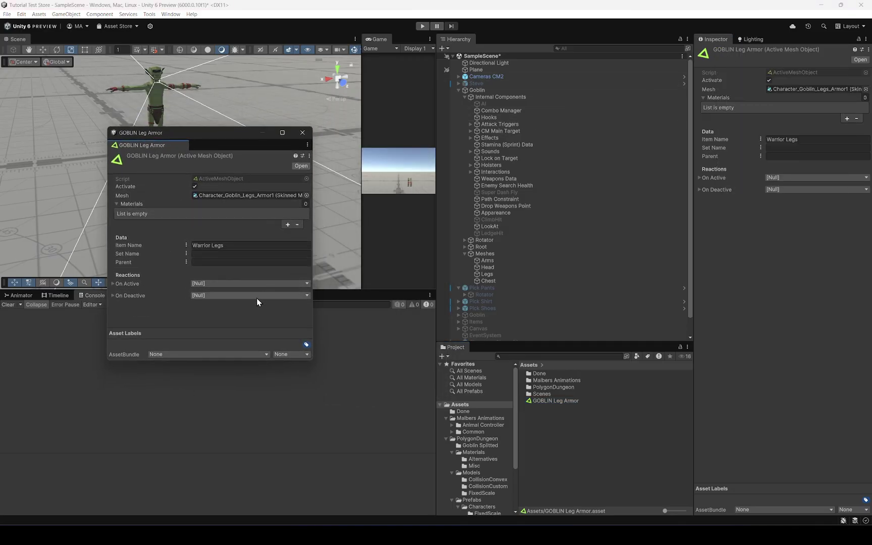
click(144, 254)
text(Legs)
click(213, 264)
mouse_move(204, 132)
mouse_down()
mouse_move(245, 146)
mouse_move(201, 144)
mouse_up()
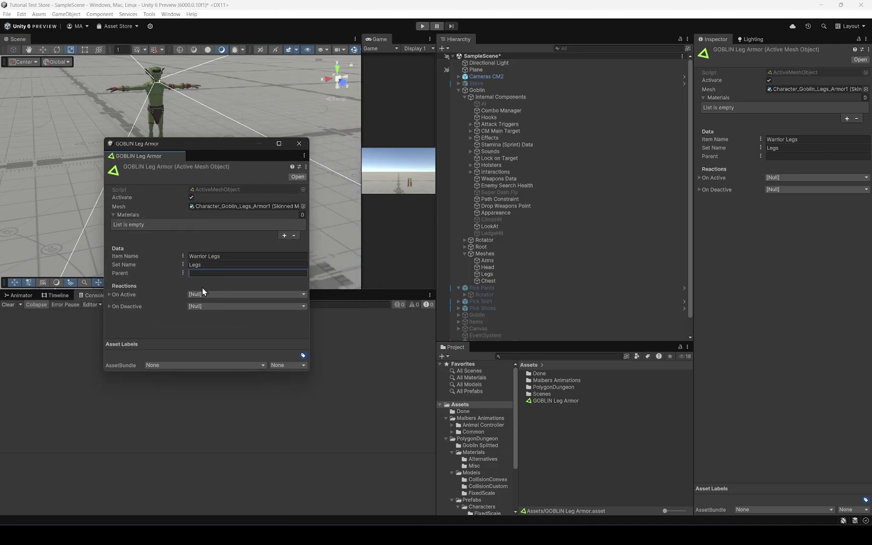
Step: Fill the Parent field with 'Meshes', copied from the Goblin's Meshes object
click(499, 255)
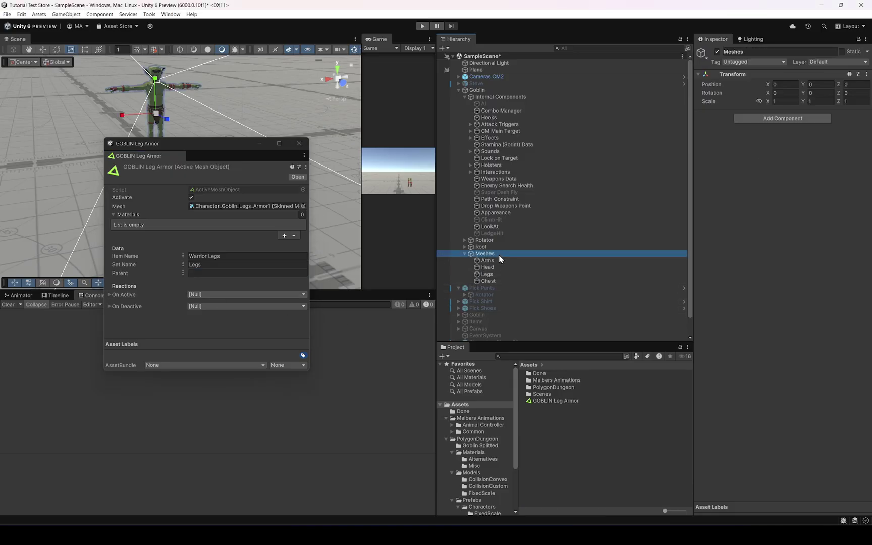
click(502, 253)
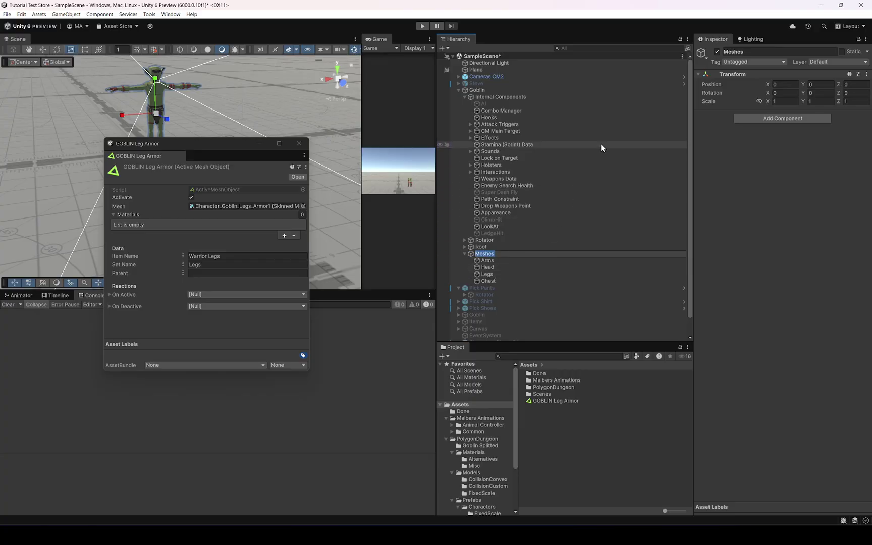
click(205, 273)
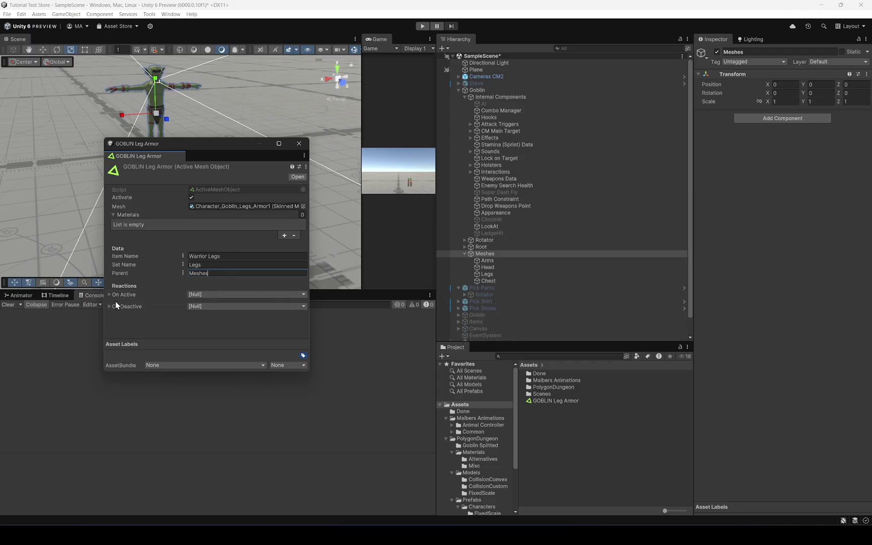
click(202, 295)
Step: Make On Active a Stats reaction that modifies Health's Max Value by 20
text(stat)
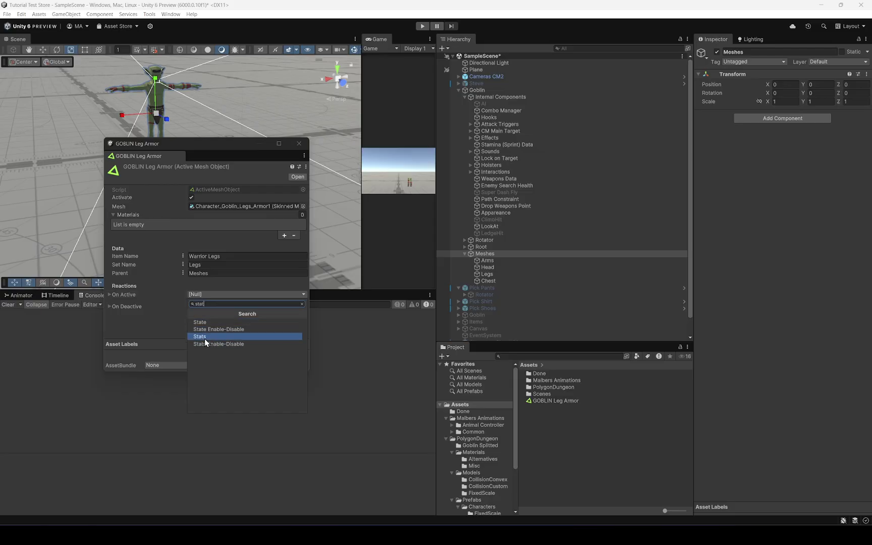
click(205, 337)
click(164, 325)
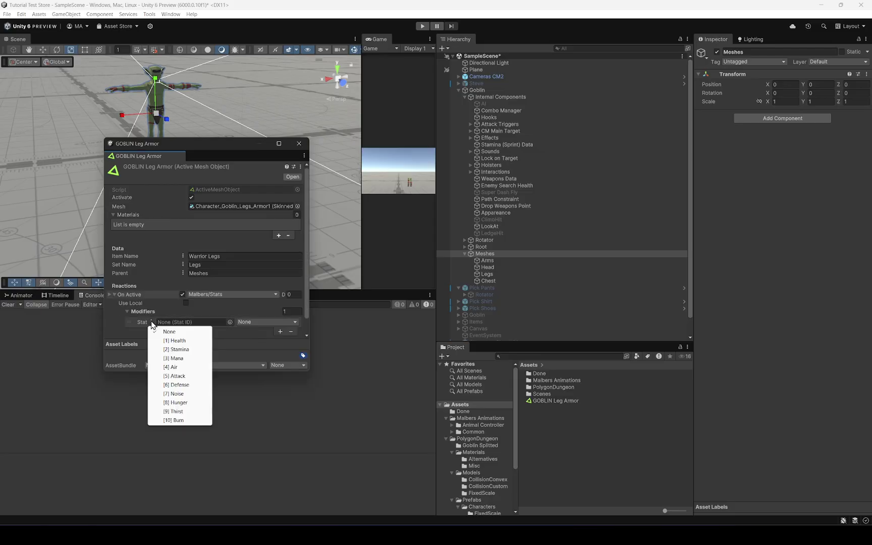
click(175, 341)
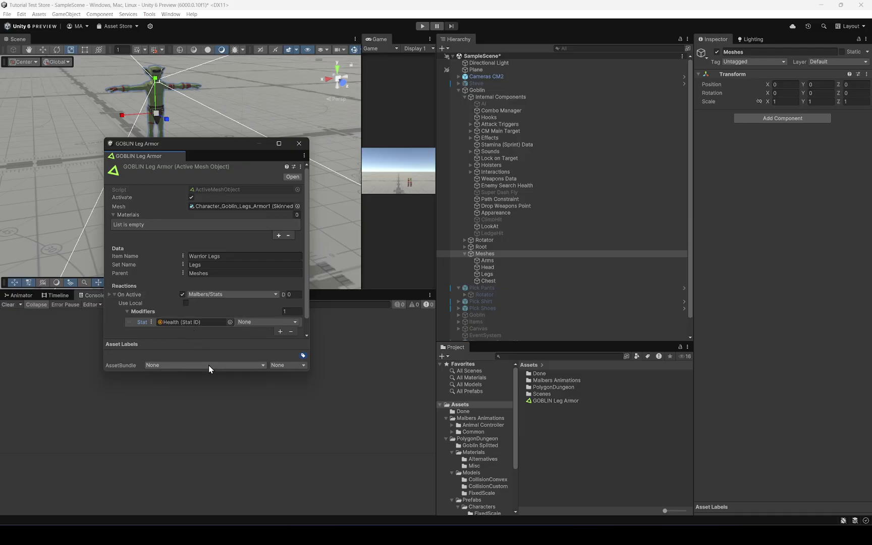
drag(208, 374, 208, 441)
click(254, 322)
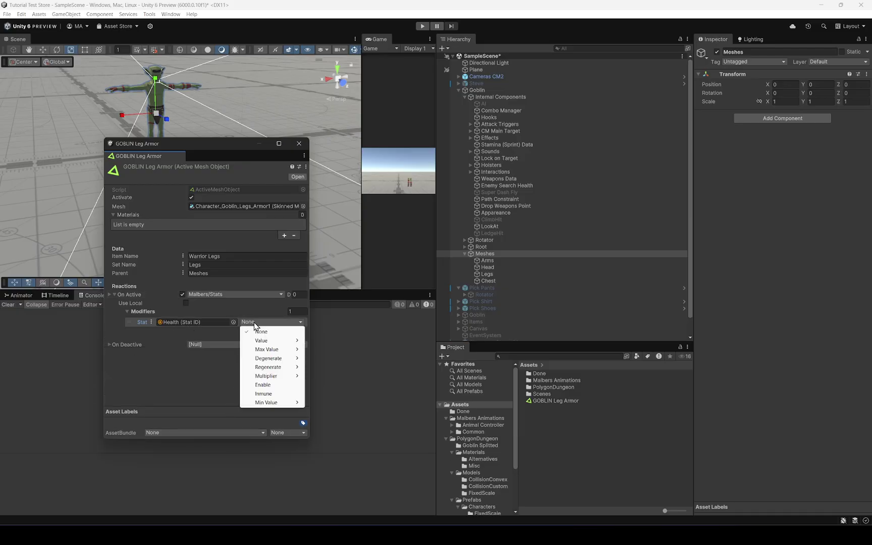
mouse_move(268, 349)
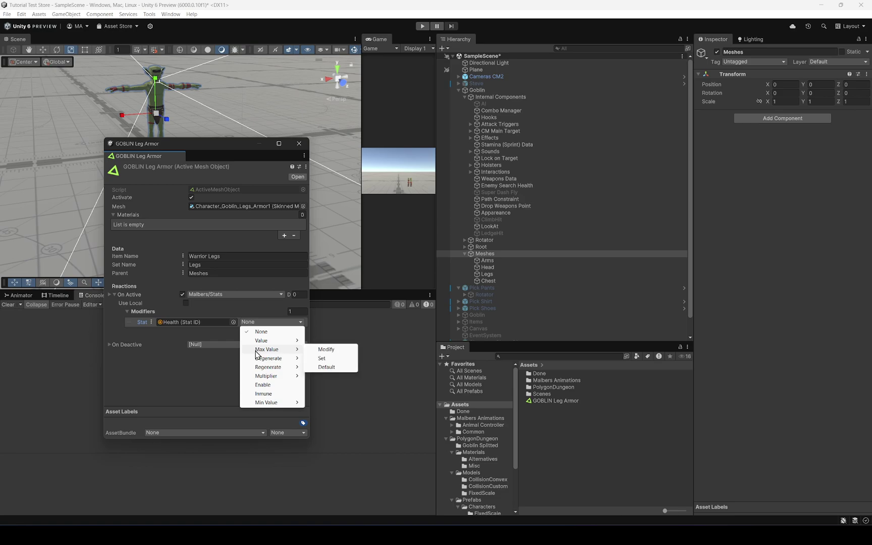
click(331, 353)
click(185, 331)
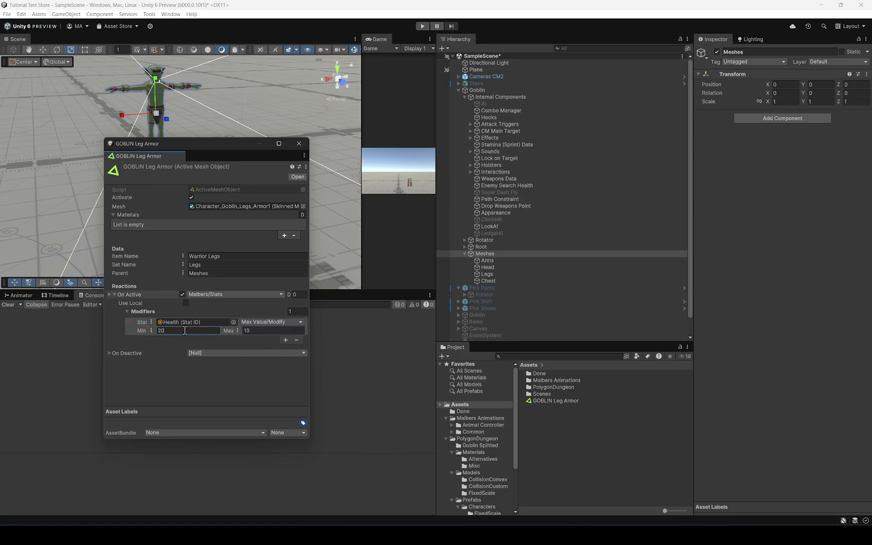
key(Tab)
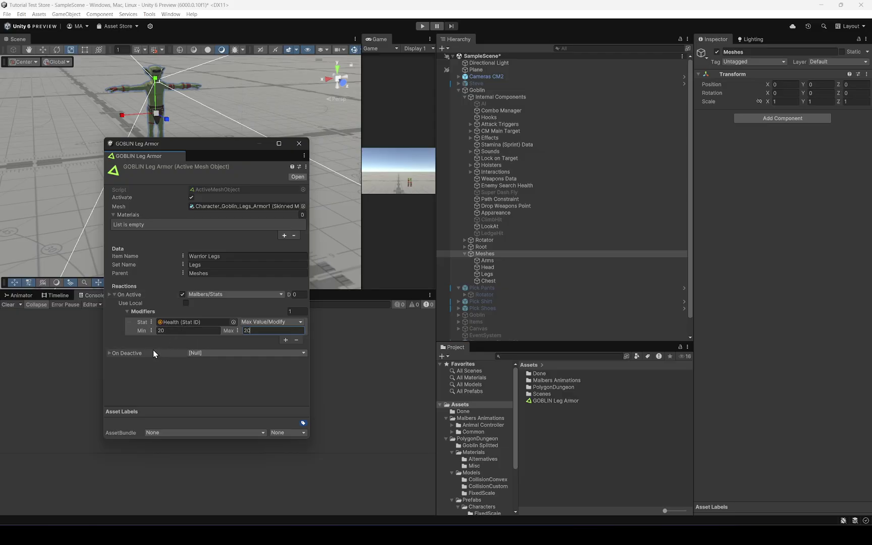
Step: Add a second Health modifier set to Value > Reset to Max, then copy the On Active reaction
click(286, 340)
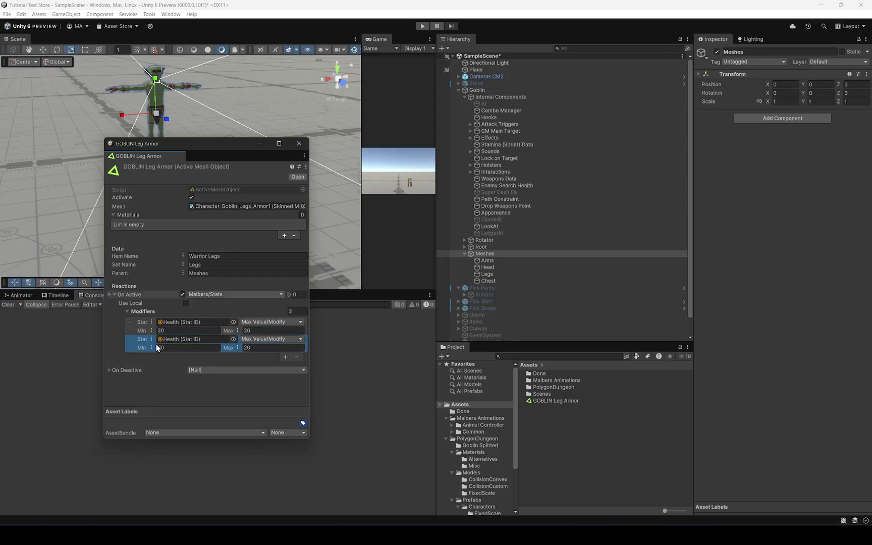
click(291, 339)
mouse_move(271, 362)
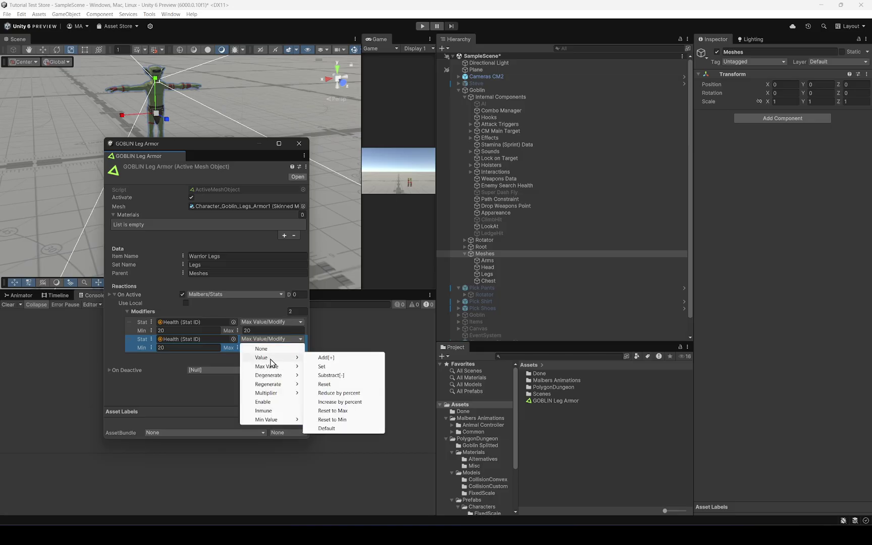
click(336, 411)
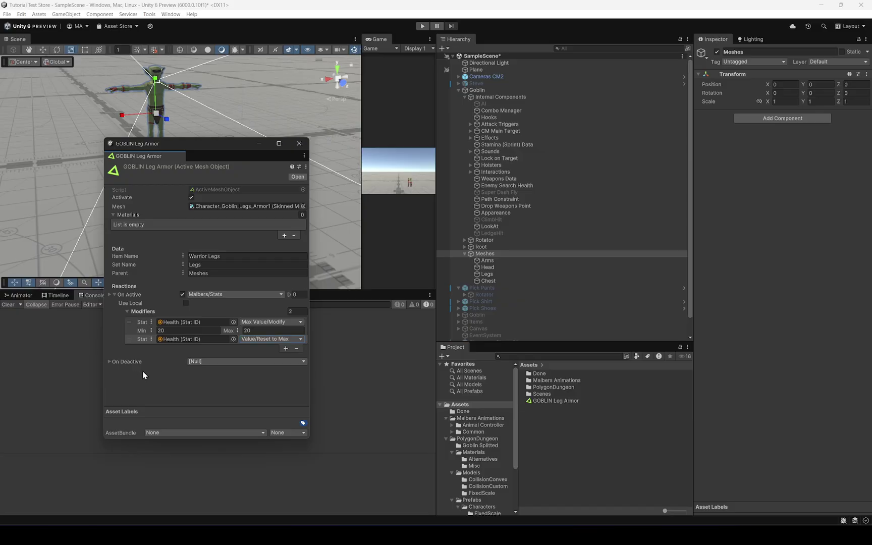
right_click(130, 296)
click(157, 313)
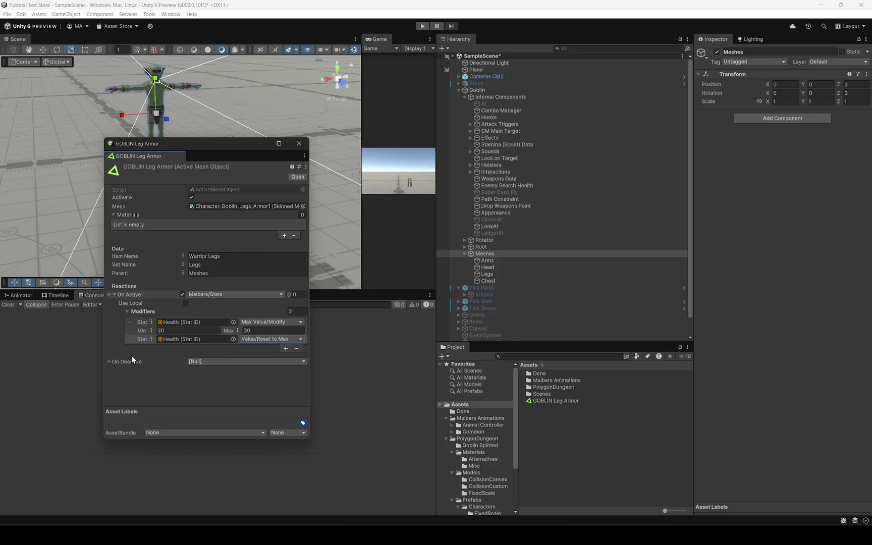
right_click(129, 361)
Step: Paste the reaction into On Deactive, set Min and Max to -20, and remove the Reset to Max row
click(146, 387)
scroll(176, 391, down, 2)
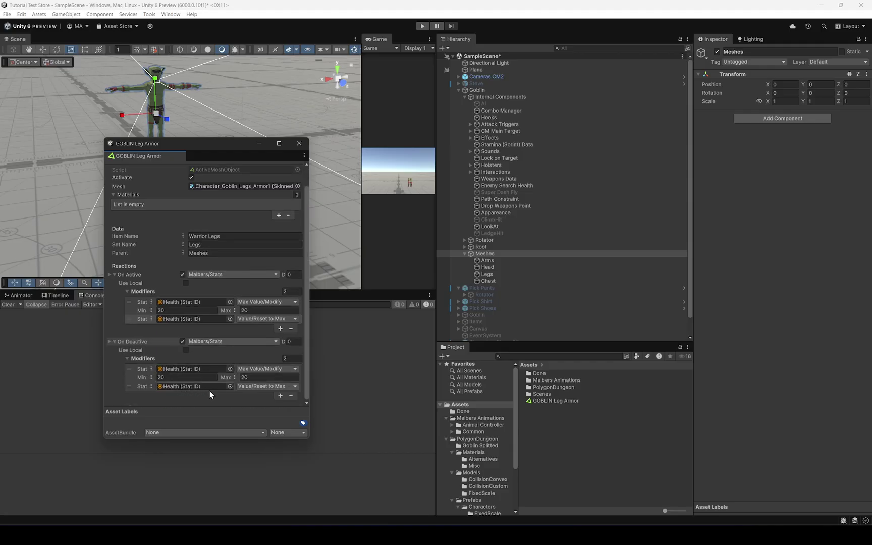
click(178, 377)
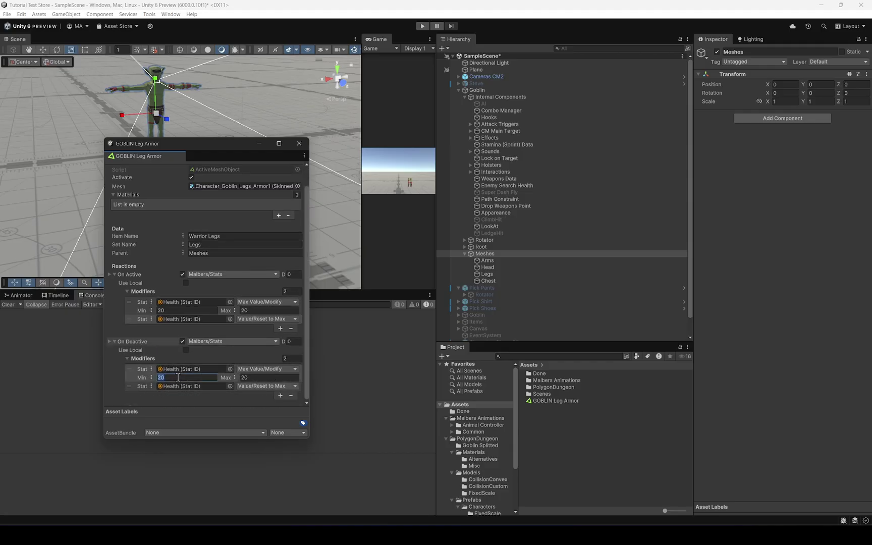
click(249, 379)
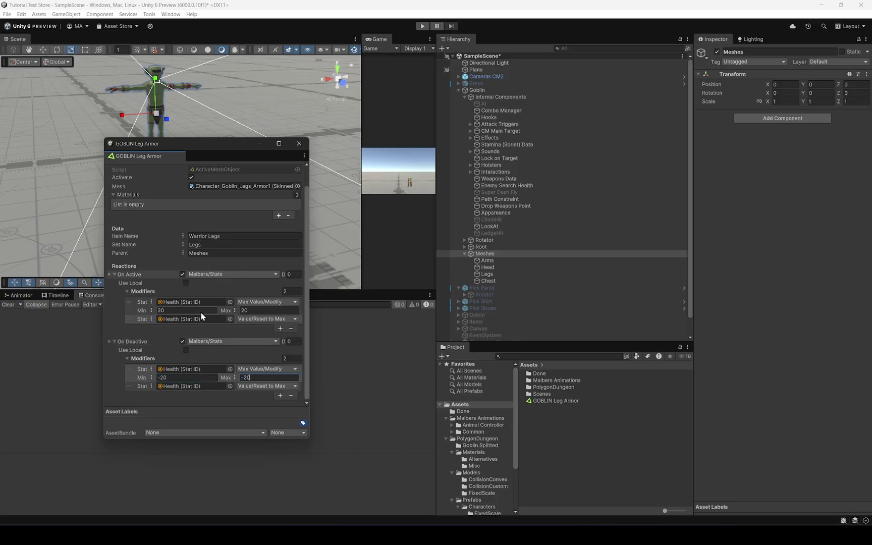
drag(309, 337, 325, 338)
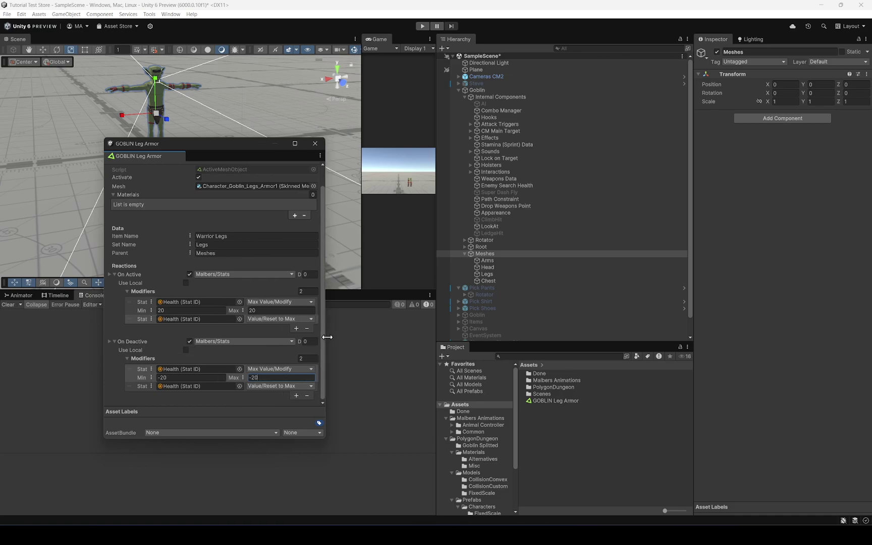
click(127, 387)
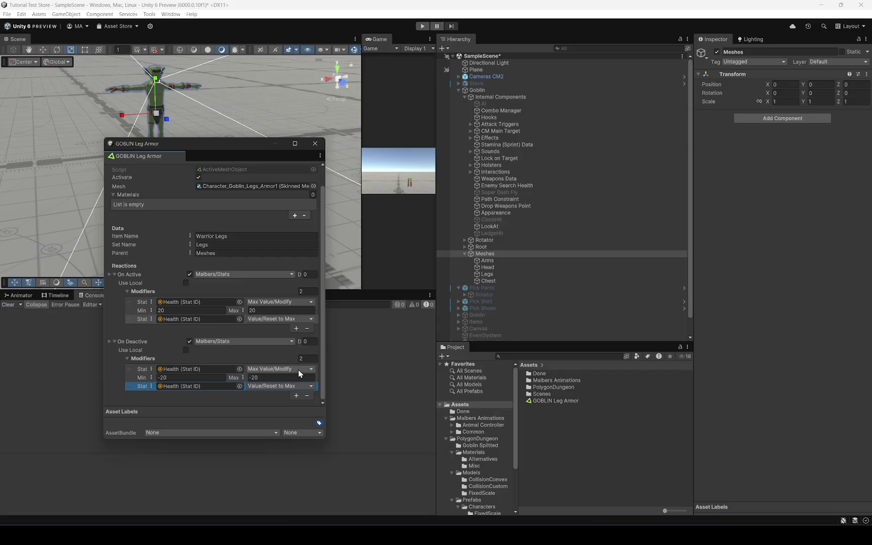
click(307, 396)
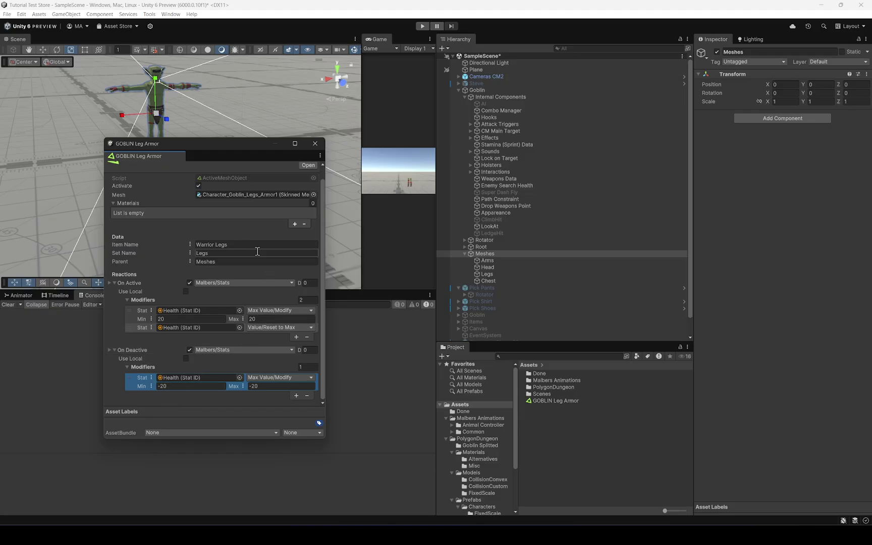
Step: Move the Leg Armor window aside to reveal the legs and make it shorter
drag(189, 140, 229, 231)
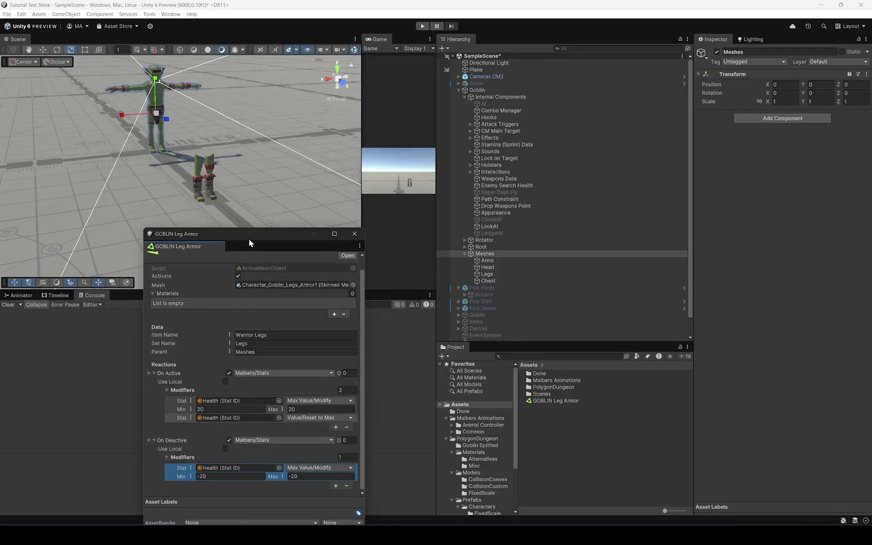
drag(260, 250, 215, 233)
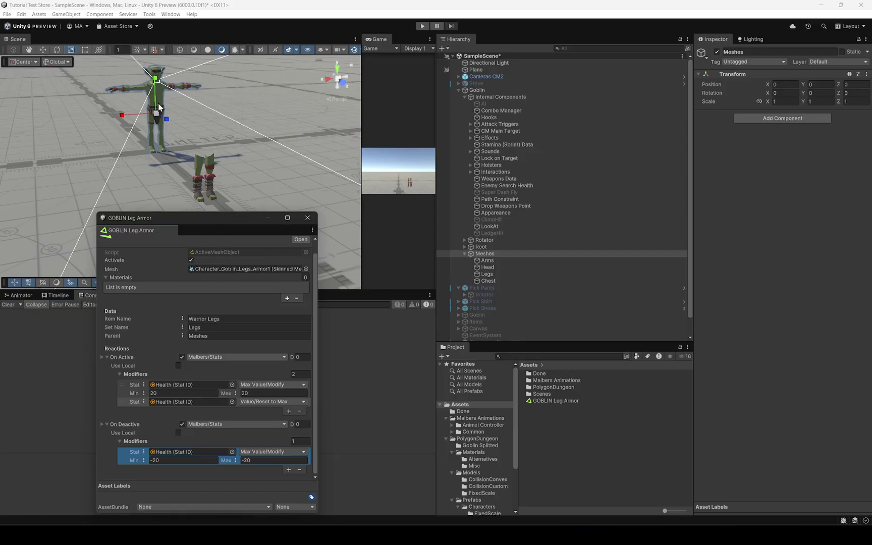
drag(234, 230, 191, 153)
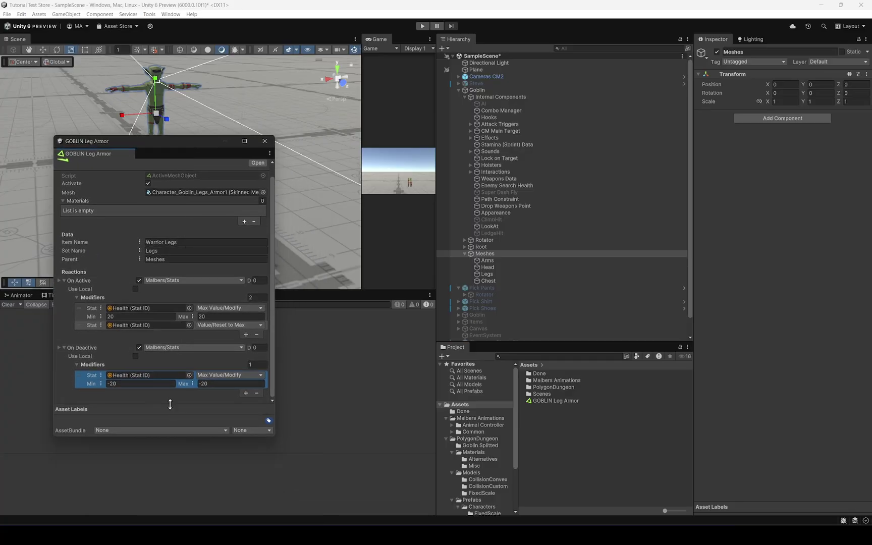
mouse_move(162, 436)
mouse_down()
mouse_move(166, 422)
mouse_move(165, 431)
mouse_up()
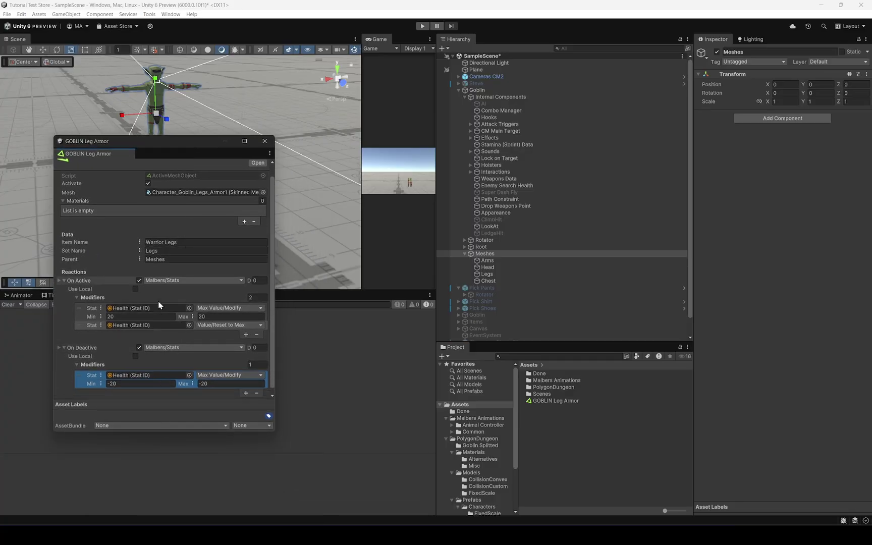
Step: Check the Goblin's Stamina properties, close the Leg Armor window, widen the Game view, and select Armor Legs
click(487, 90)
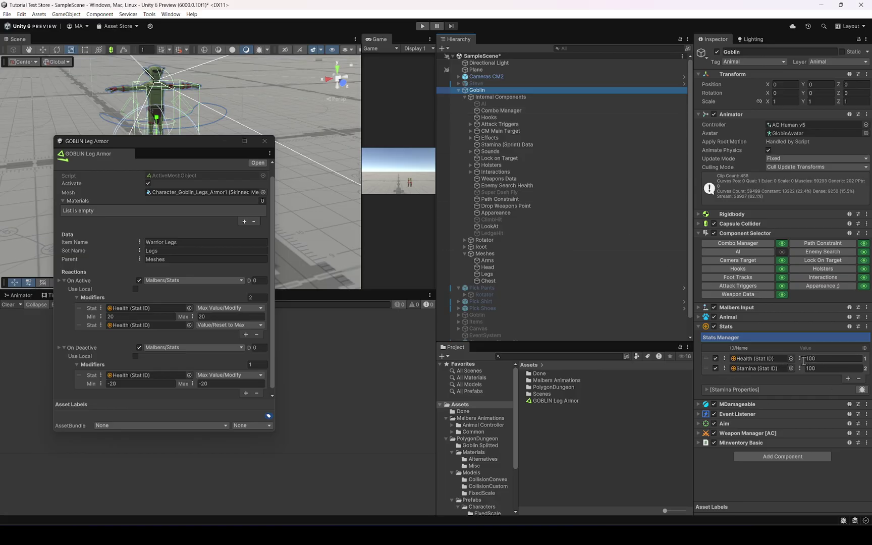
click(708, 390)
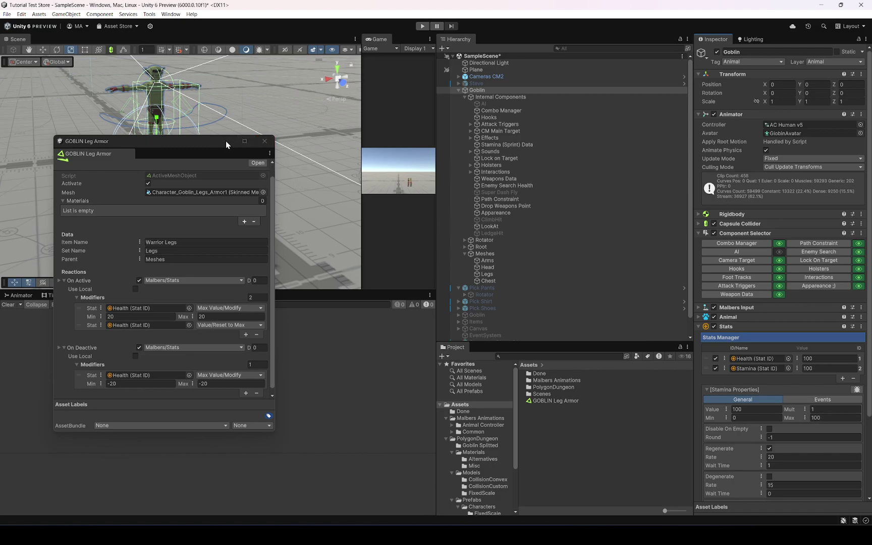
click(264, 141)
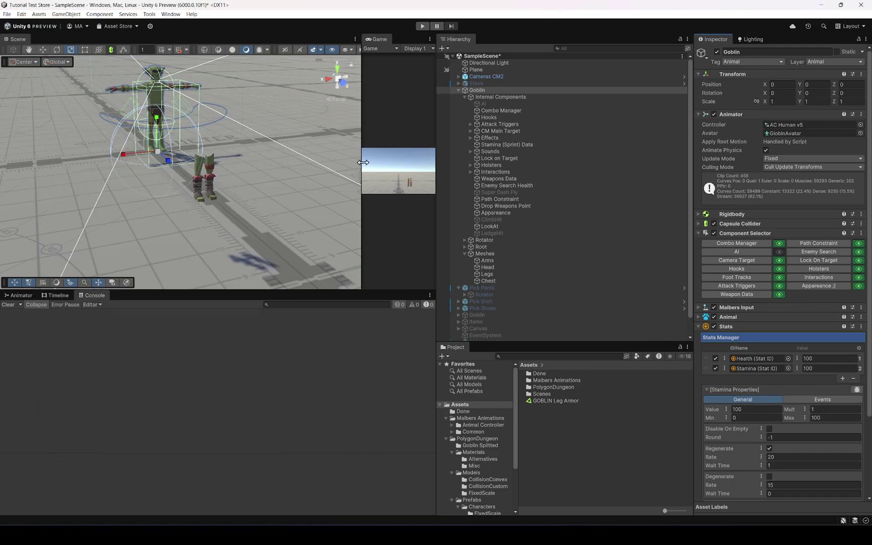
drag(362, 162, 279, 162)
click(477, 90)
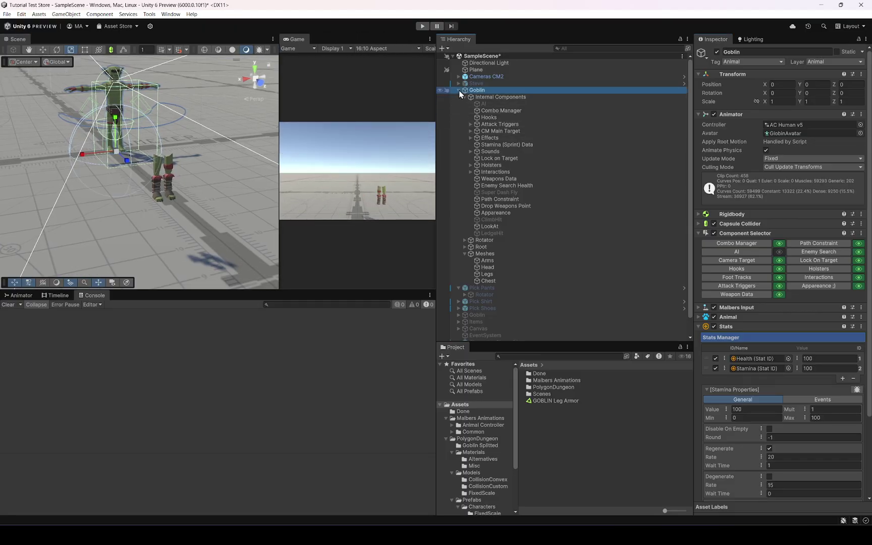
key(Left)
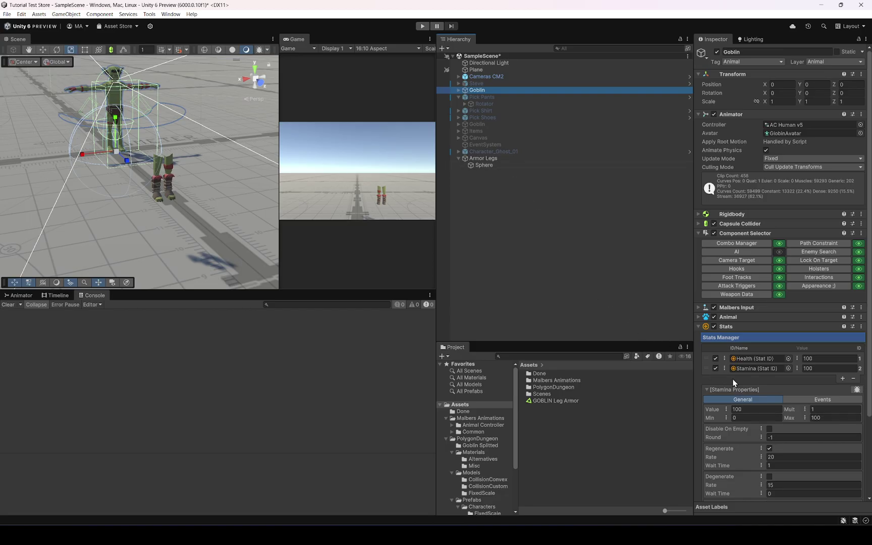
click(482, 159)
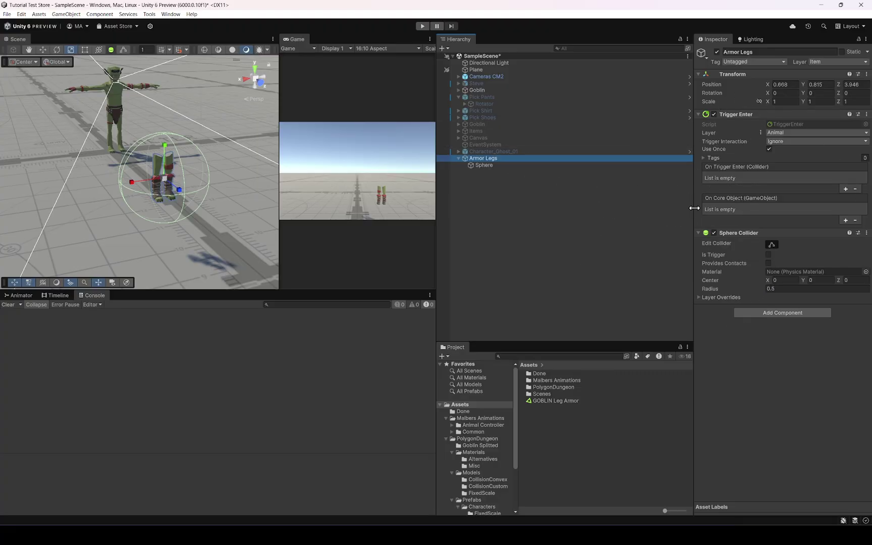
Step: Add an On Core Object entry that calls ActiveMeshObject.AddMesh on the GOBLIN Leg Armor asset
click(846, 221)
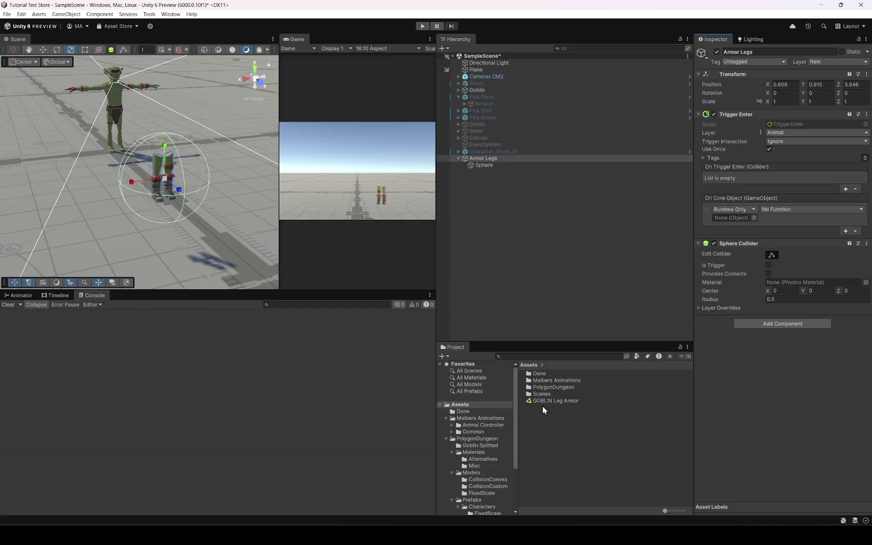
drag(556, 401, 737, 220)
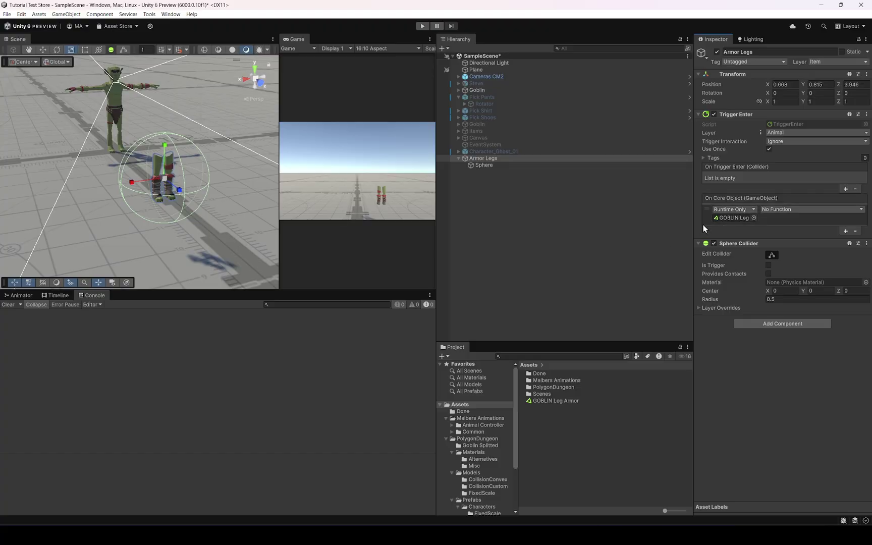
click(769, 210)
mouse_move(779, 232)
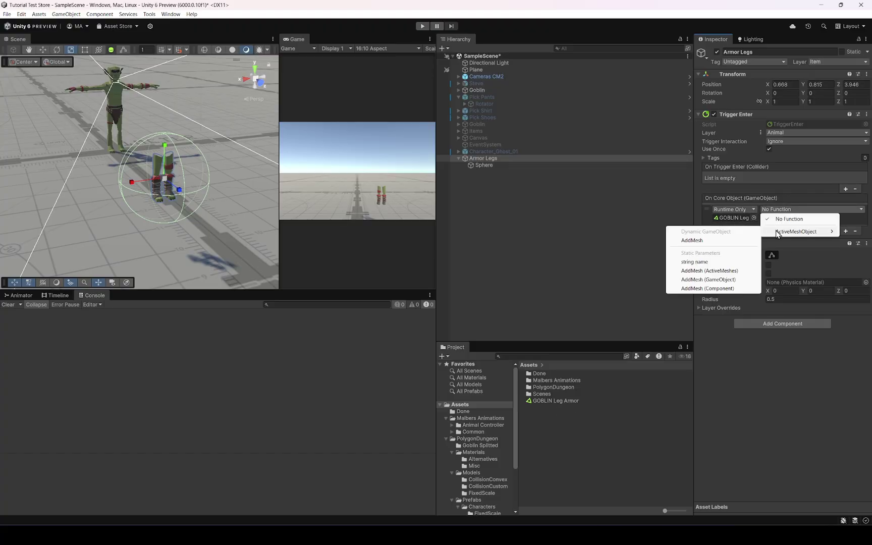
click(695, 241)
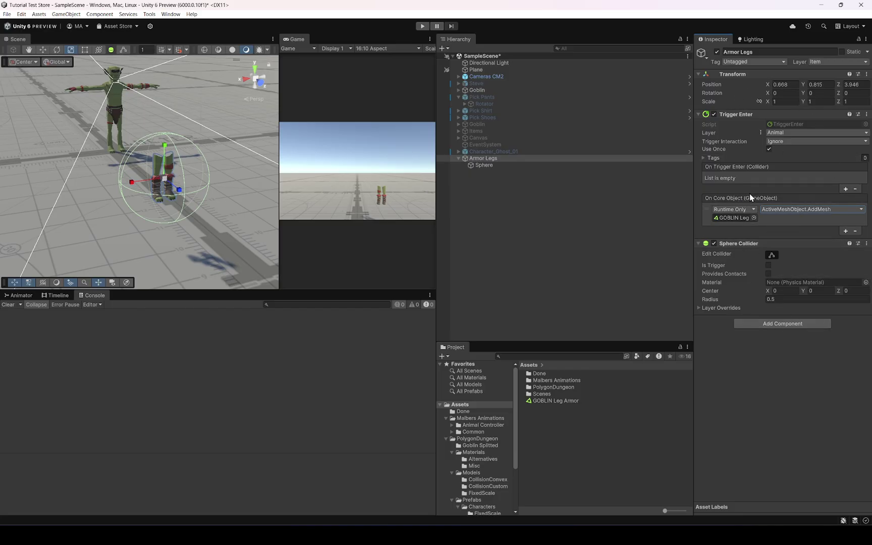
Step: Turn the Scene view away from the legs and enlarge the Scene and Game views
right_drag(79, 195, 267, 196)
drag(280, 193, 214, 192)
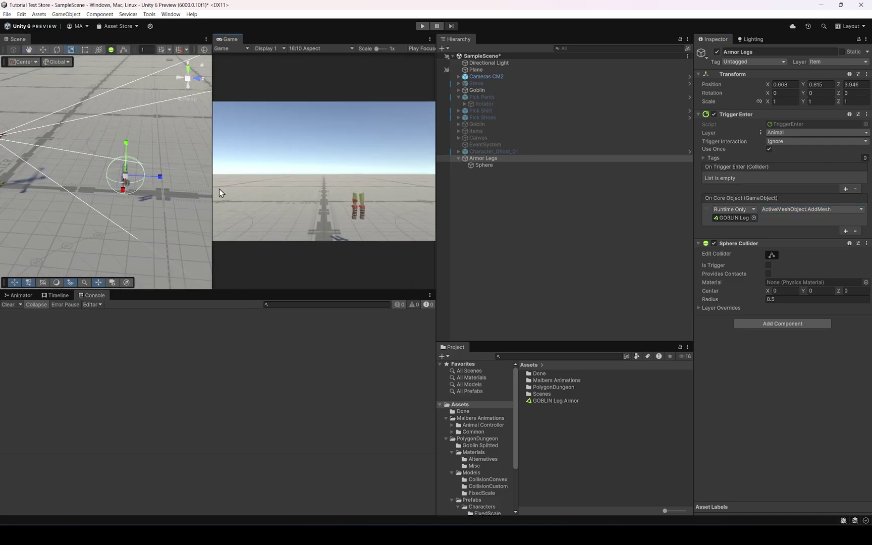
drag(435, 207, 477, 207)
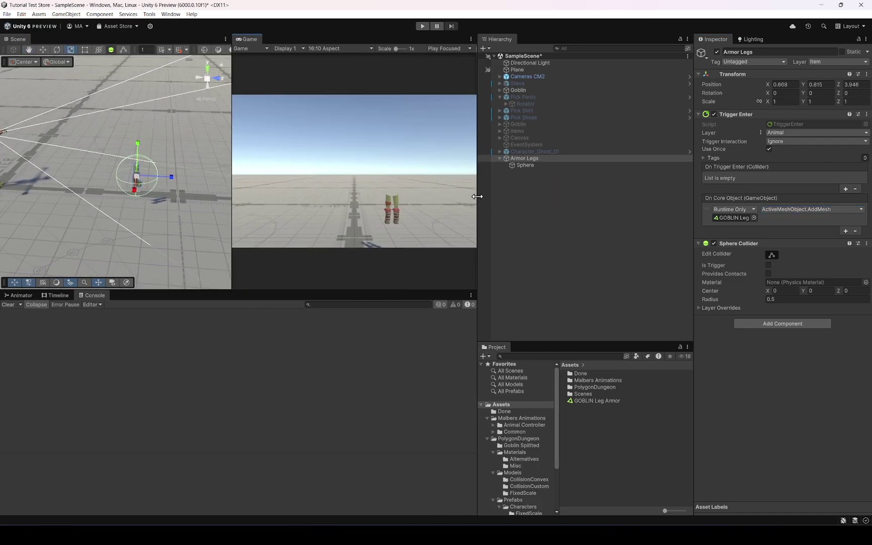
Step: Enter Play mode, walk the goblin into the Armor Legs pickup, then select Goblin and its Appearance
click(422, 26)
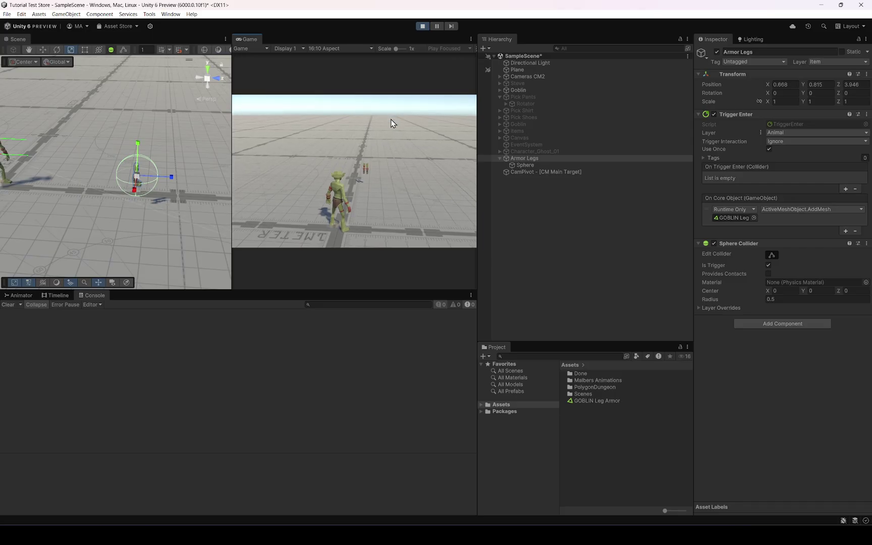
key(w)
key(s)
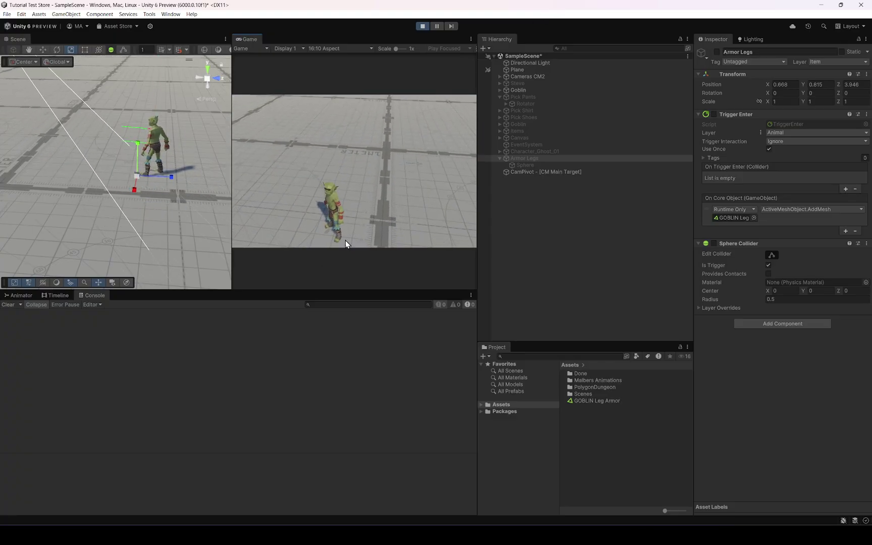
right_drag(141, 184, 175, 189)
click(114, 150)
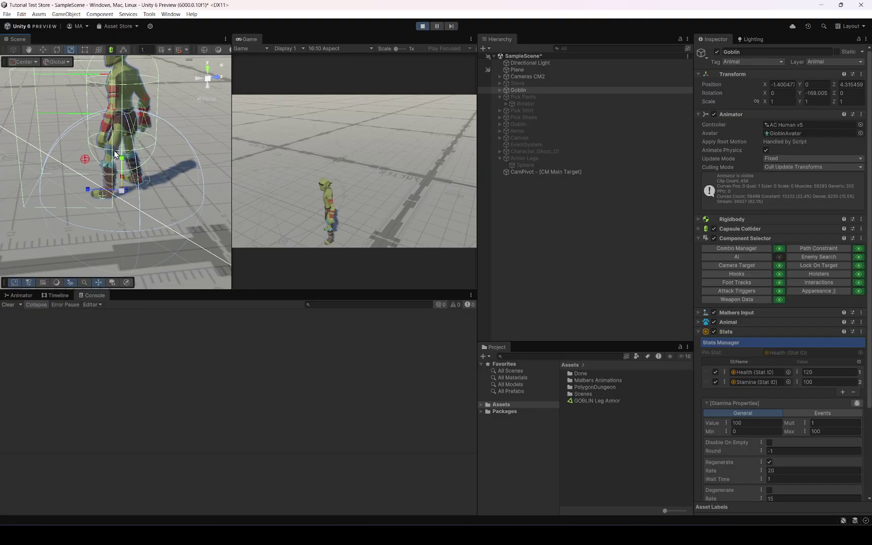
click(807, 290)
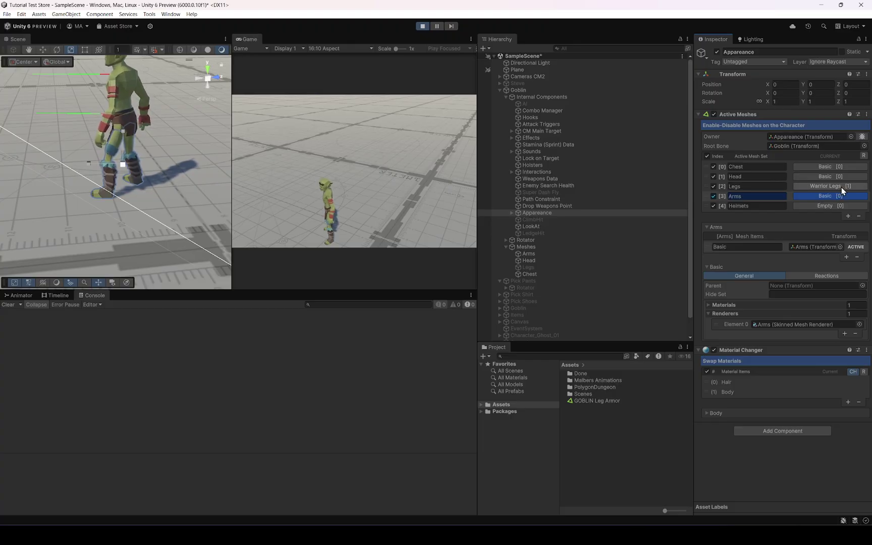
Step: Show the Legs mesh items and select the GOBLIN Leg Armor object in the Hierarchy
click(706, 187)
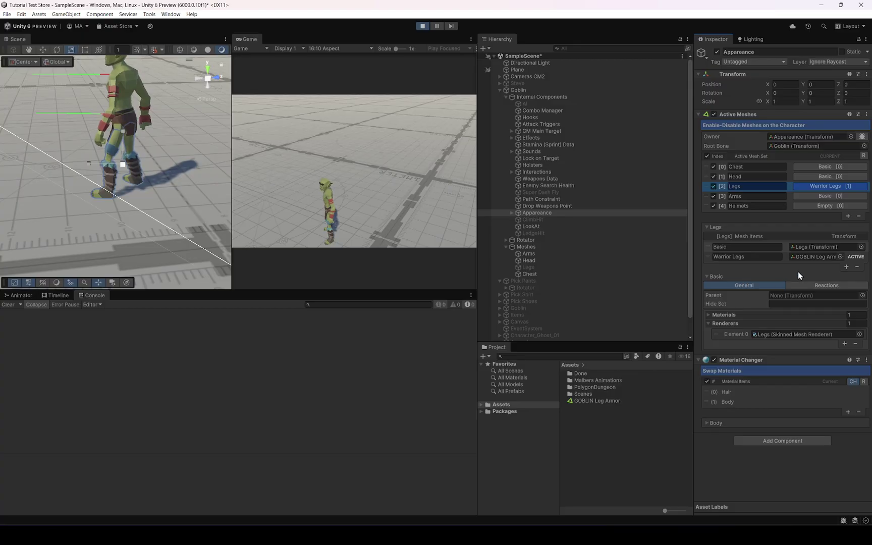
click(808, 256)
click(546, 221)
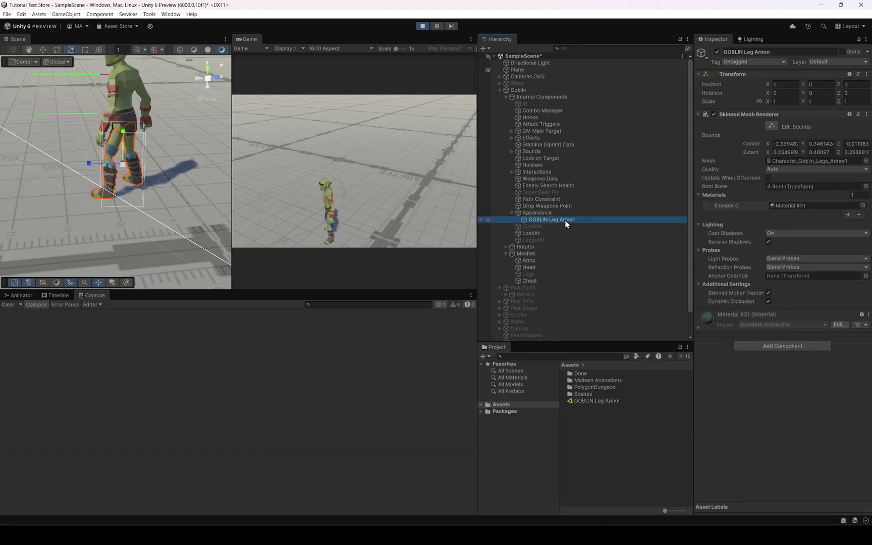
Step: Orbit around the goblin, then select Goblin and scroll its Inspector to Stats showing Health 120
alt+drag(161, 198, 288, 172)
right_drag(288, 175, 421, 174)
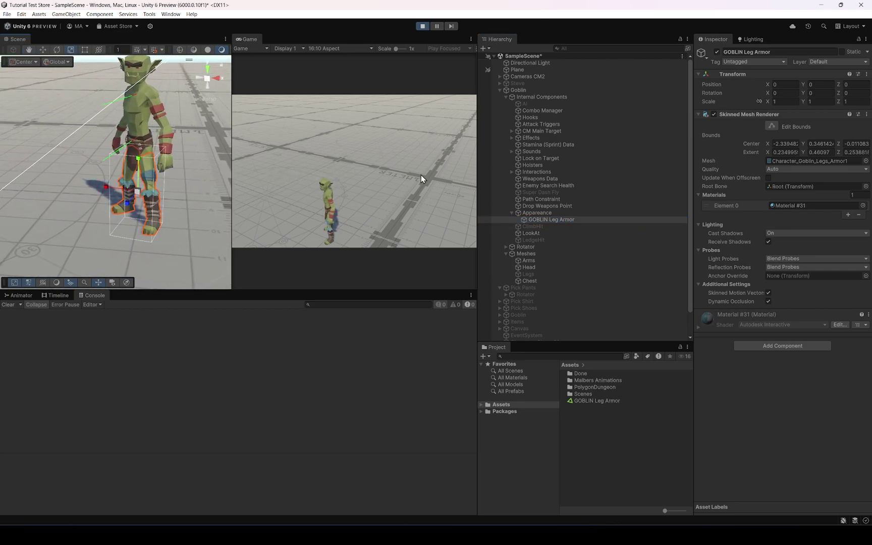
click(525, 90)
scroll(773, 307, down, 3)
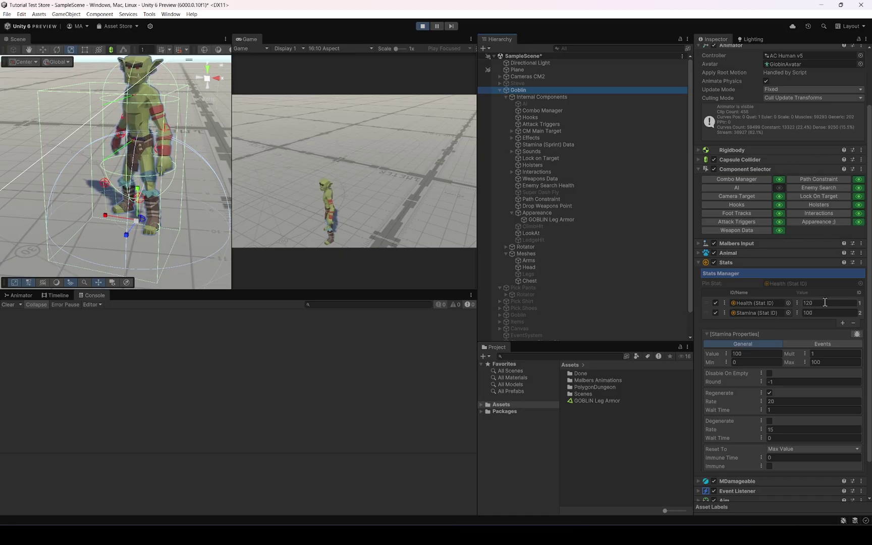
drag(824, 303, 795, 307)
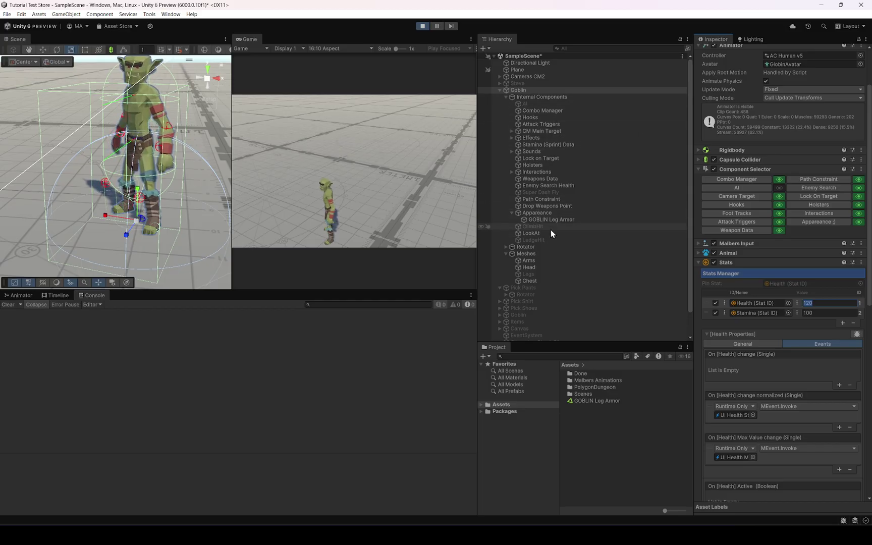
scroll(534, 304, down, 2)
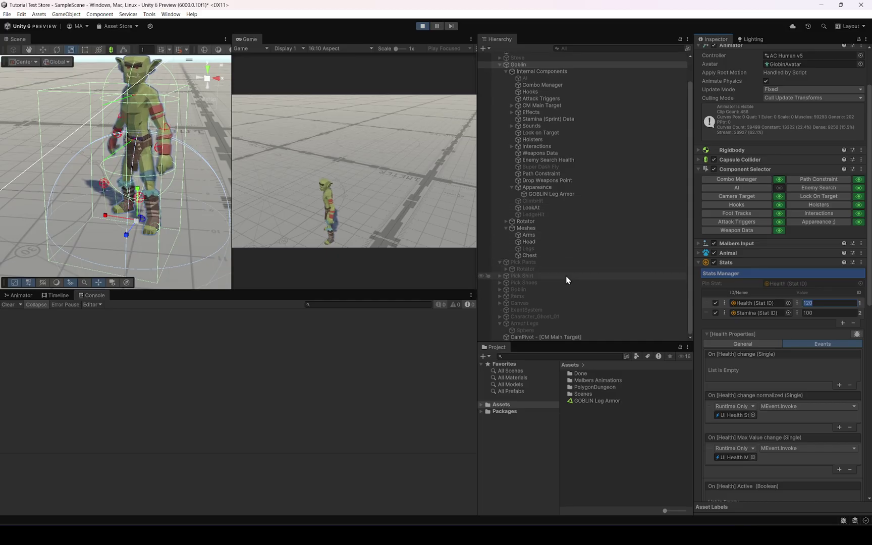
Step: Expand Canvas and select its Slider Health UI child
click(532, 304)
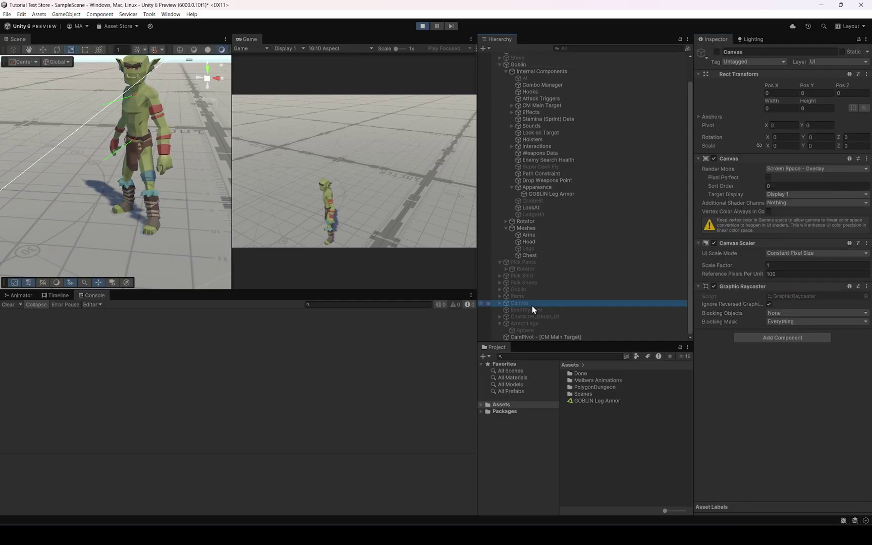
click(500, 303)
click(521, 310)
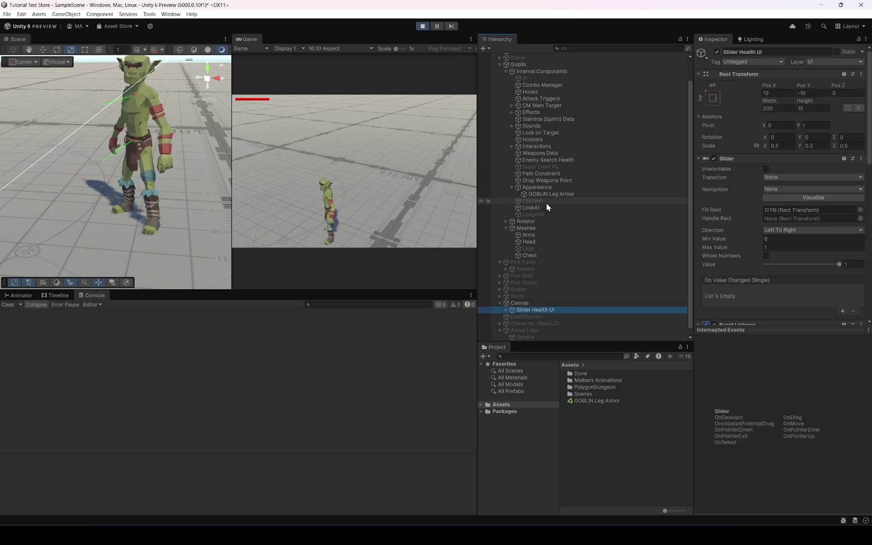
Step: On Appearance, toggle the Legs mesh set between Basic and Warrior Legs, ending on Warrior Legs
click(547, 187)
click(812, 188)
click(812, 189)
click(812, 189)
click(812, 189)
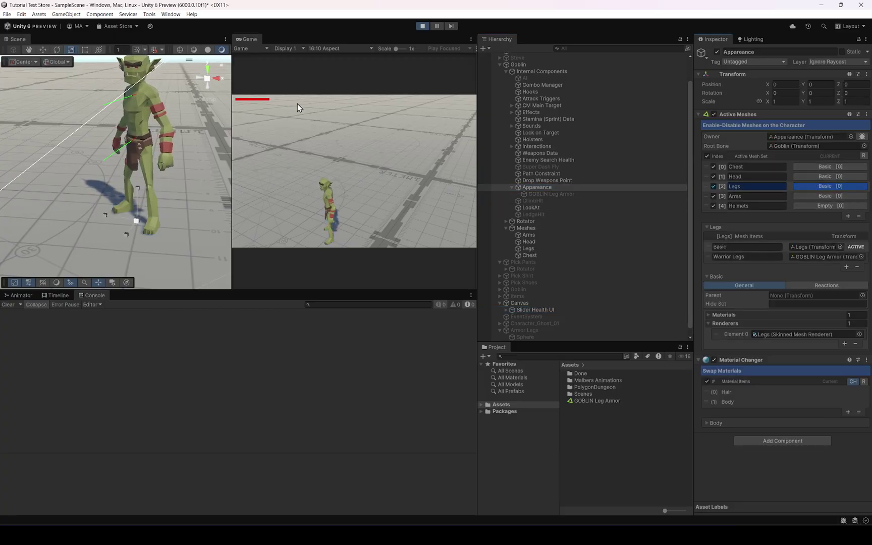
click(833, 186)
click(833, 186)
click(833, 187)
click(833, 188)
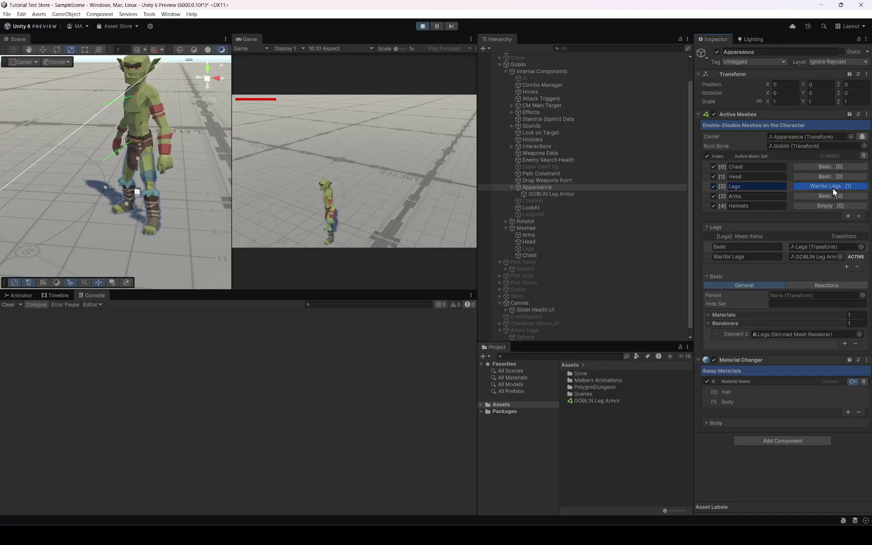
click(833, 189)
click(829, 188)
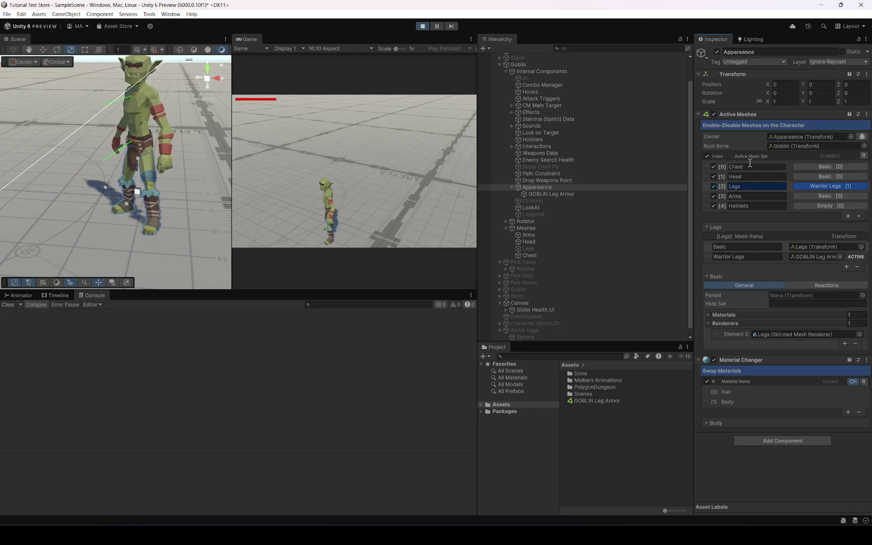
Step: Stop Play mode and inspect the GOBLIN Leg Armor asset's parent setting, then reselect Meshes
click(422, 27)
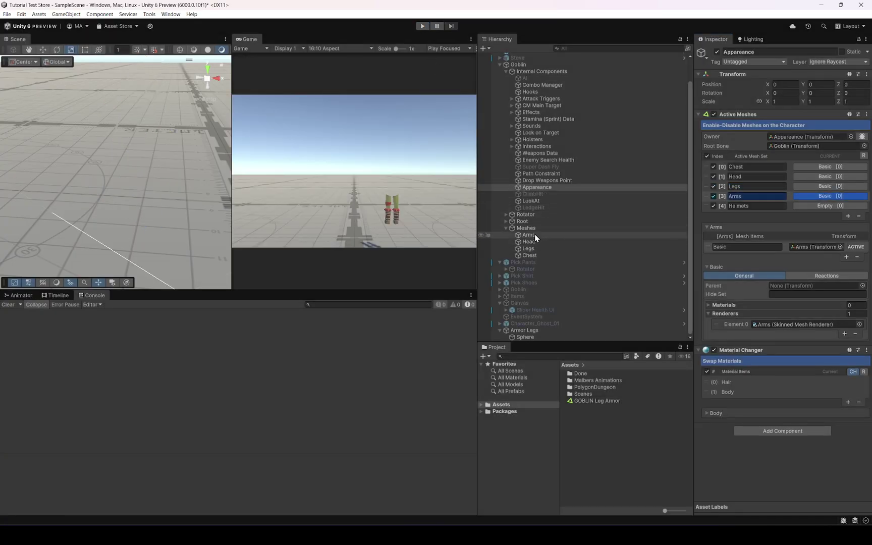
click(526, 230)
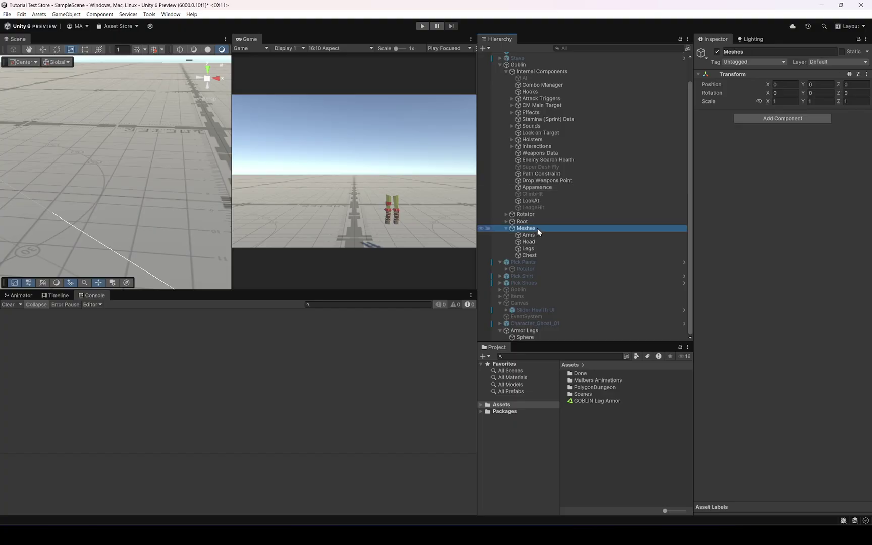
click(601, 402)
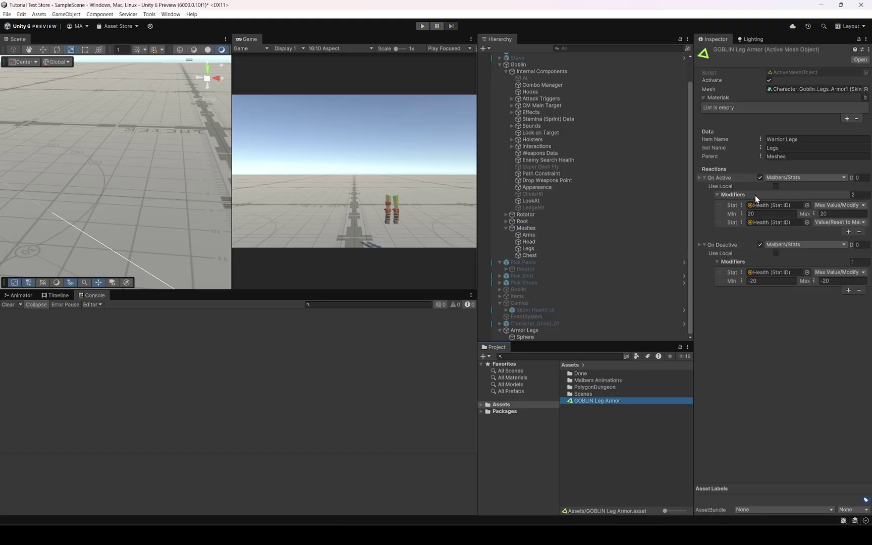
click(787, 156)
click(550, 227)
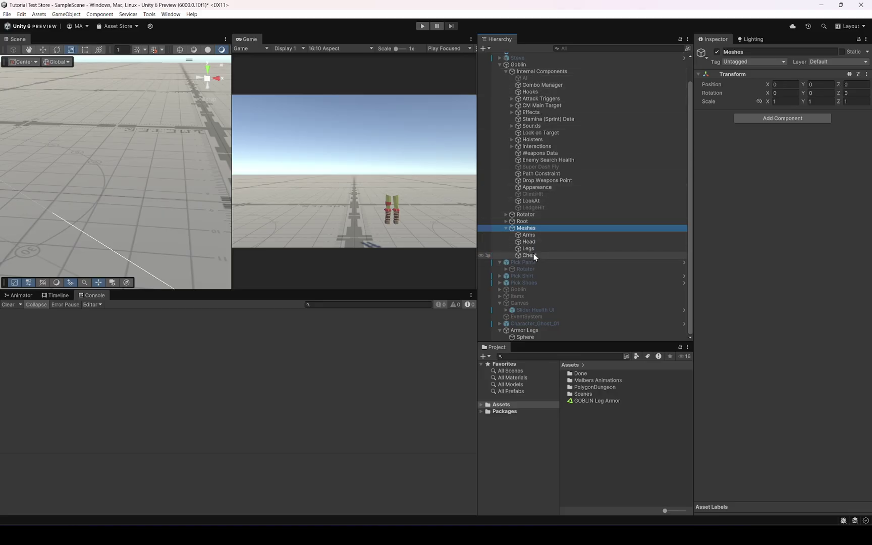
Step: On Appearance's Active Meshes, assign Goblin as Owner and Root as Root Bone, then enter Play mode
click(550, 188)
click(808, 137)
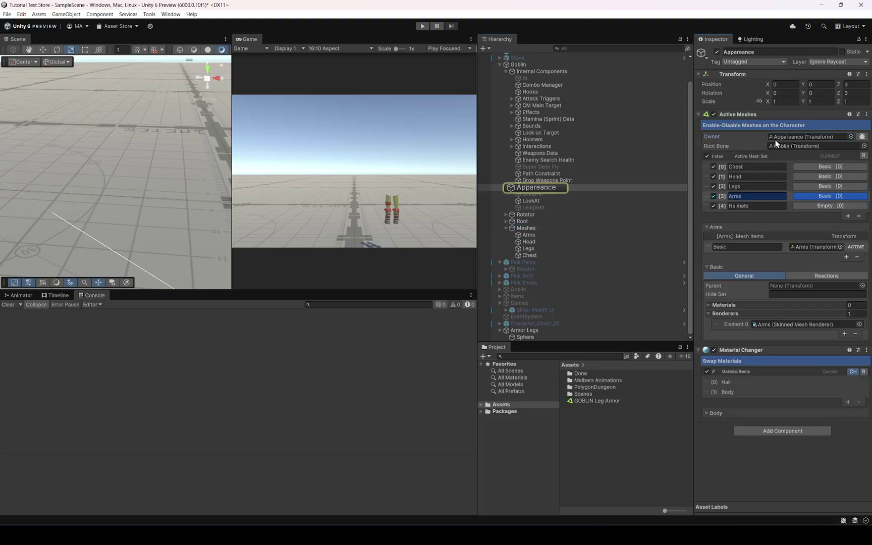
drag(518, 66, 780, 140)
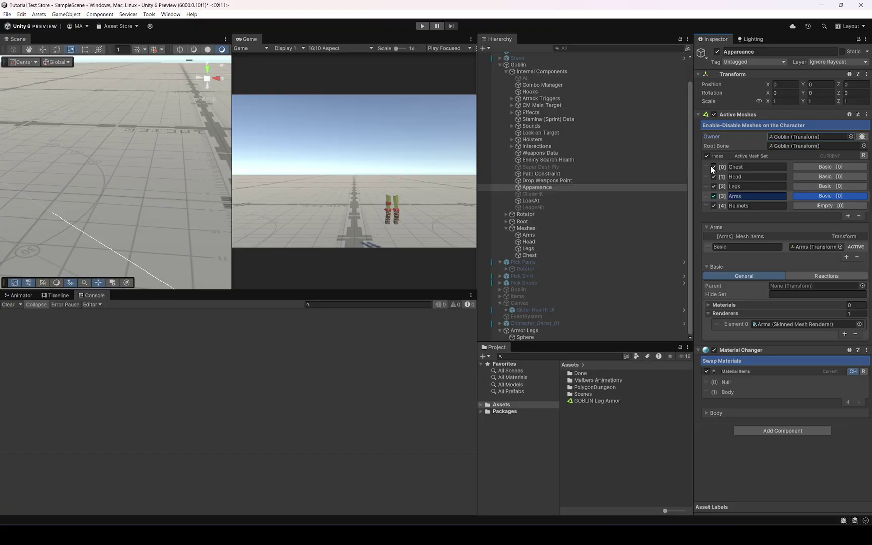
click(785, 146)
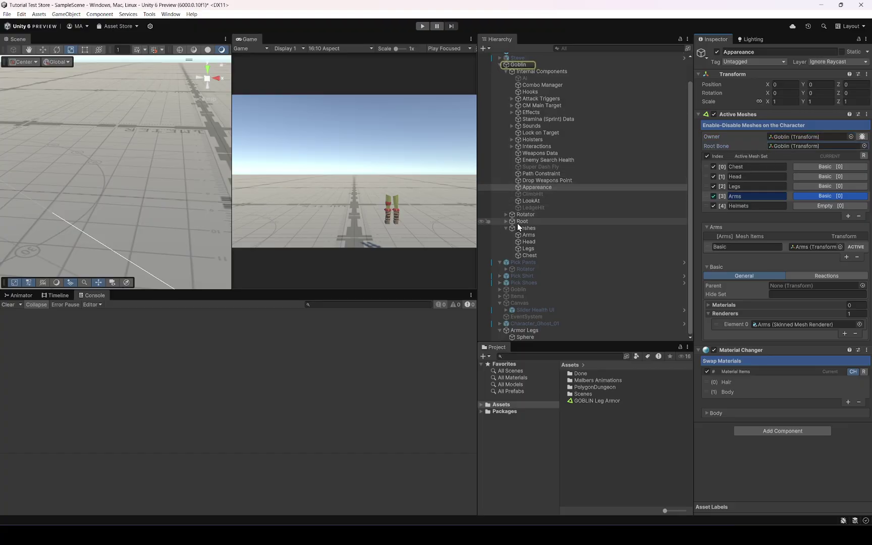
drag(522, 222, 802, 151)
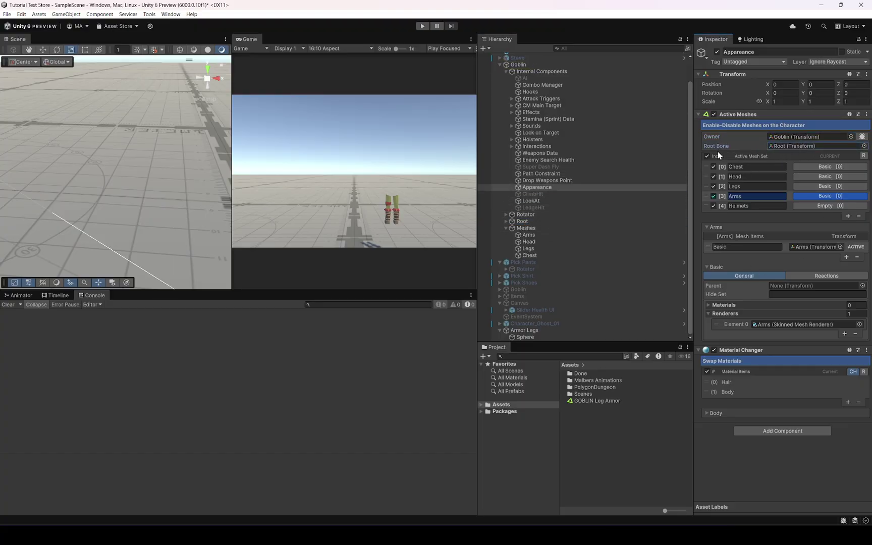
click(423, 27)
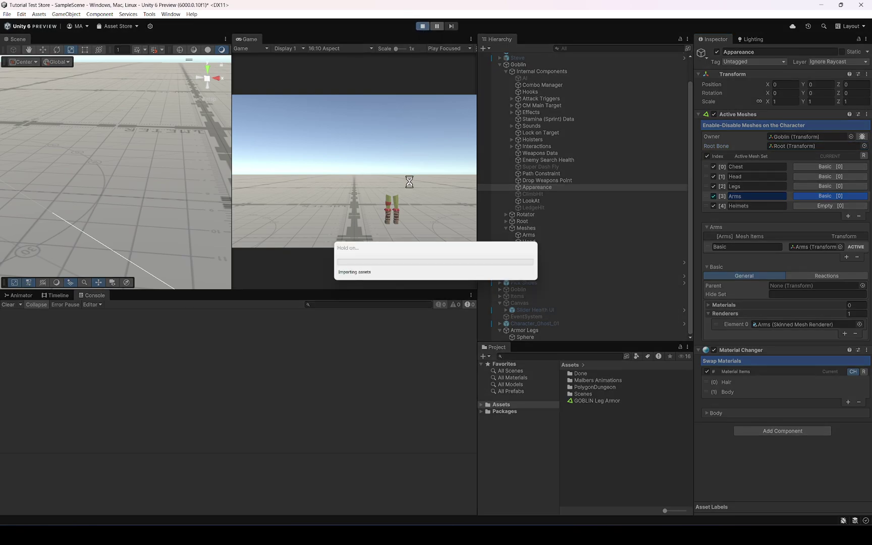
Step: Walk the goblin into the leg armor, select the added GOBLIN Leg Armor mesh, then stop playing
key(w)
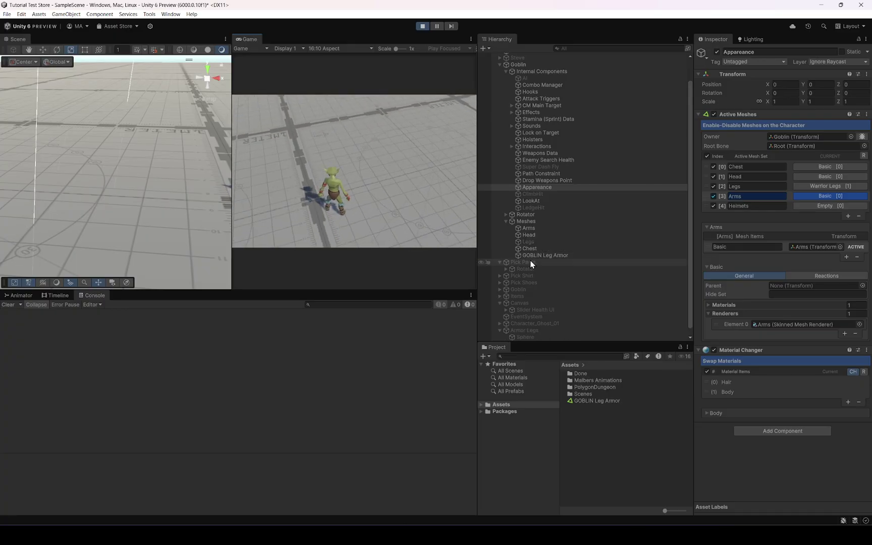
click(536, 256)
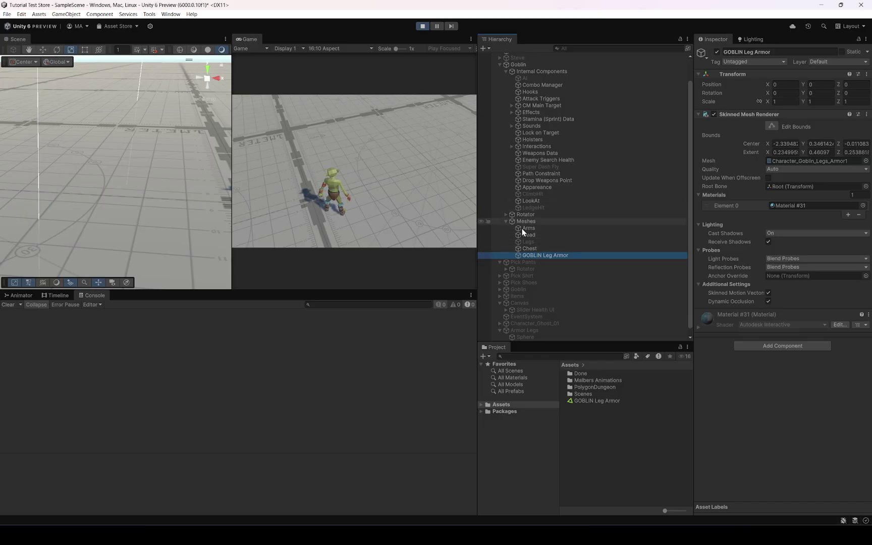
click(422, 26)
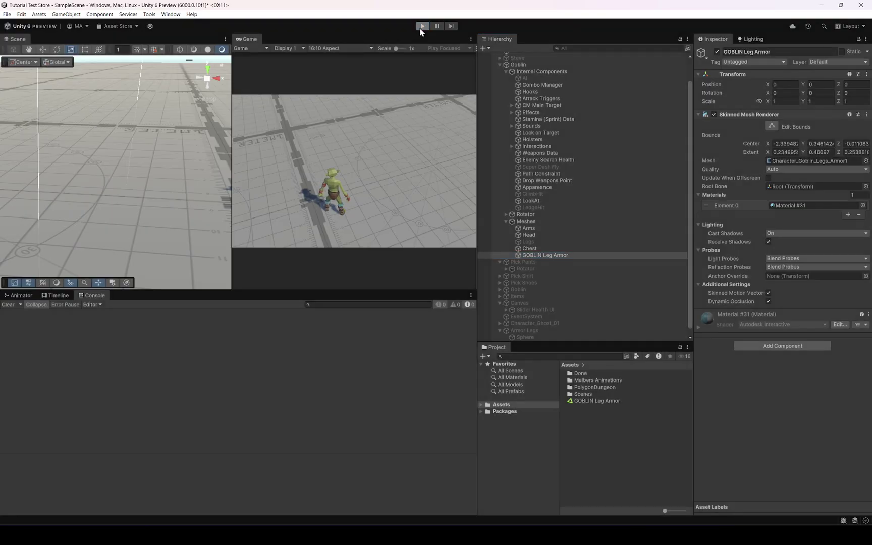
key(s)
right_drag(80, 207, 364, 167)
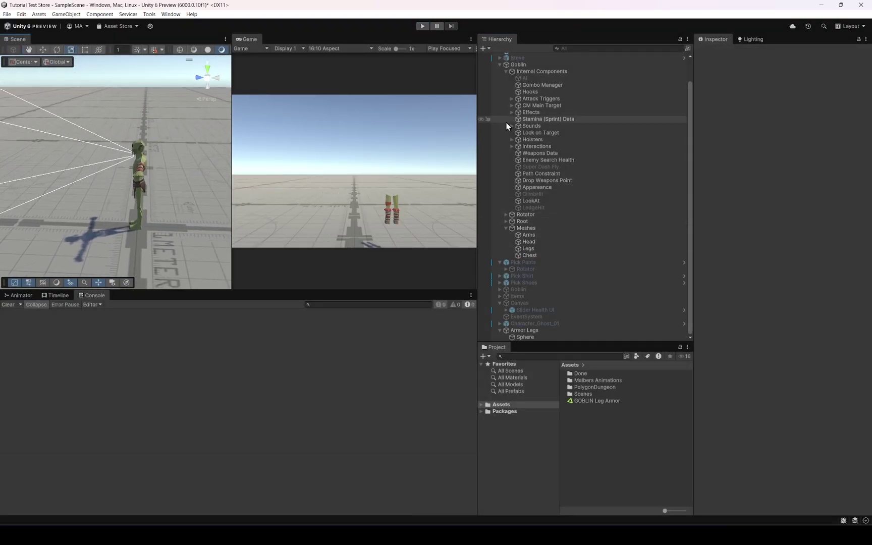
Step: Collapse Internal Components and select the Armor Legs pickup, framing the goblin in the Scene view
click(506, 72)
click(519, 91)
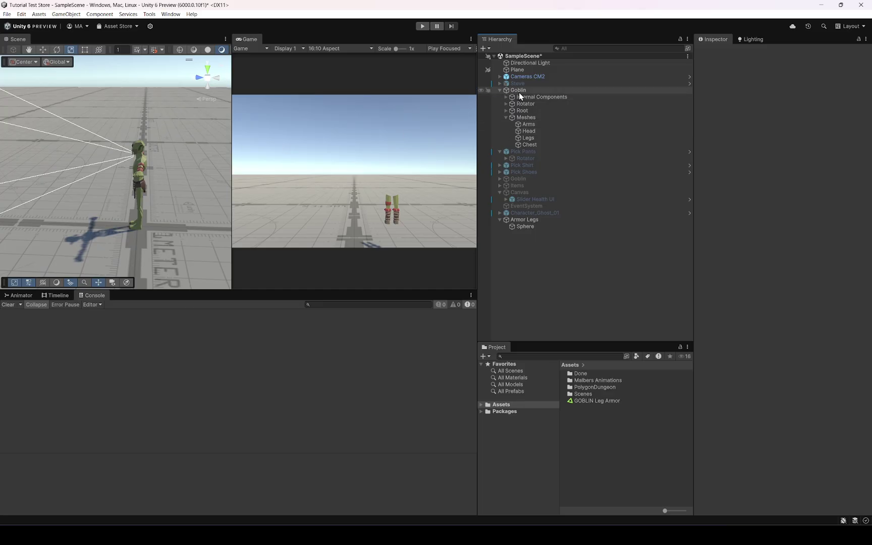
click(548, 227)
click(545, 220)
right_drag(146, 209, 200, 212)
key(a)
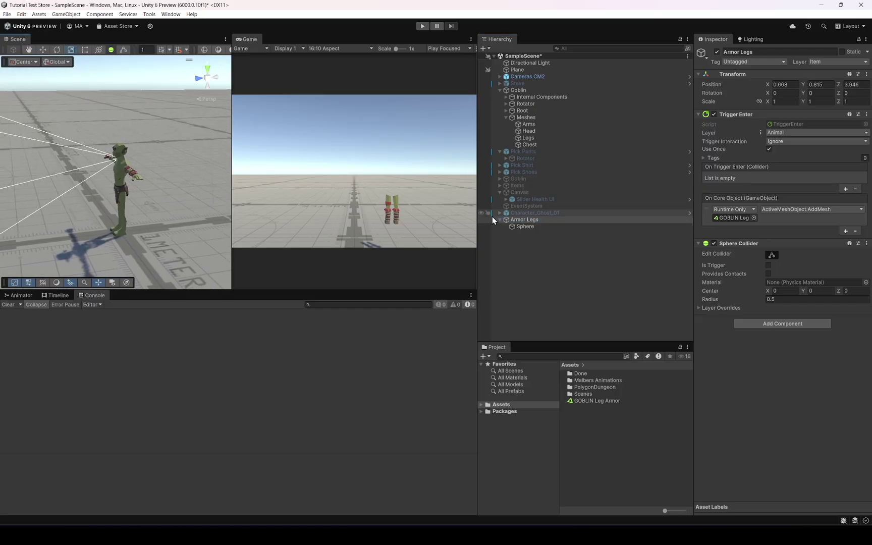
click(516, 226)
click(515, 221)
right_drag(147, 184, 429, 240)
click(556, 212)
click(541, 220)
Step: Duplicate the Armor Legs pickup and name the copy 'Armor Chest'
key(ctrl+d)
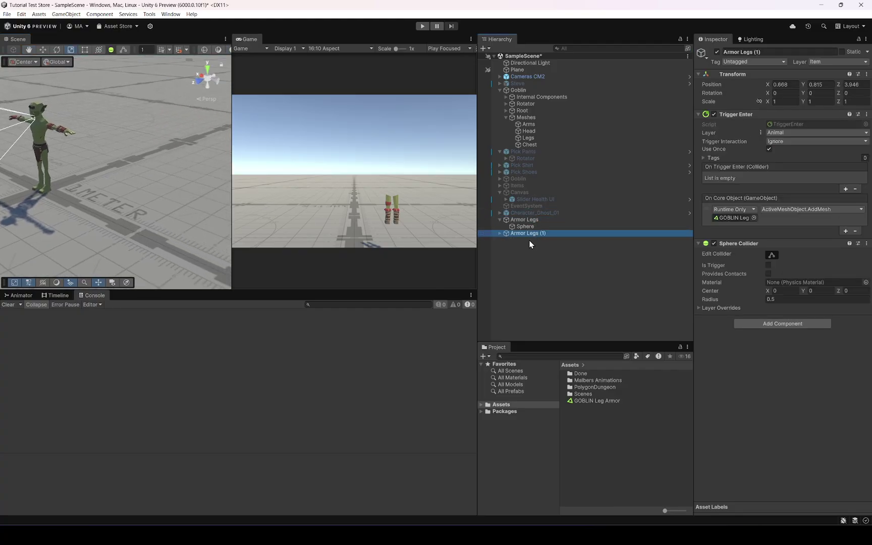
click(517, 235)
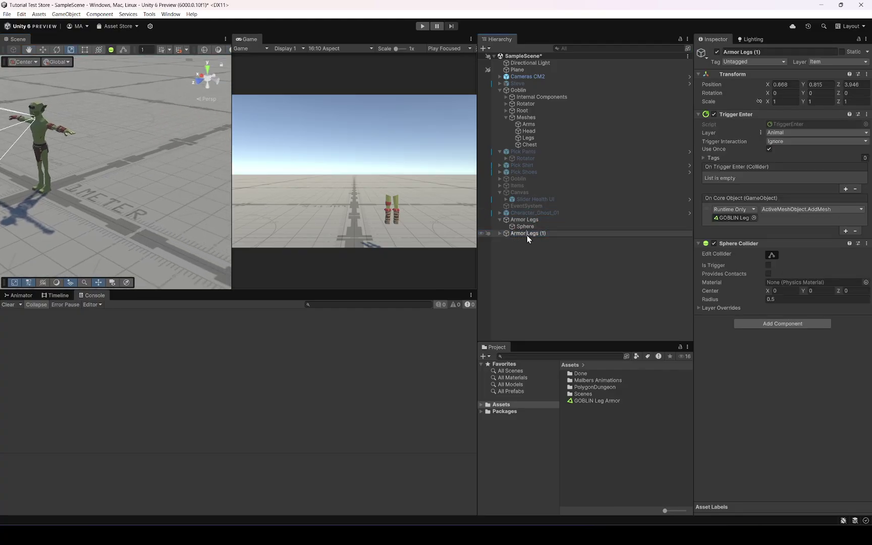
text(Armor Chest)
key(Return)
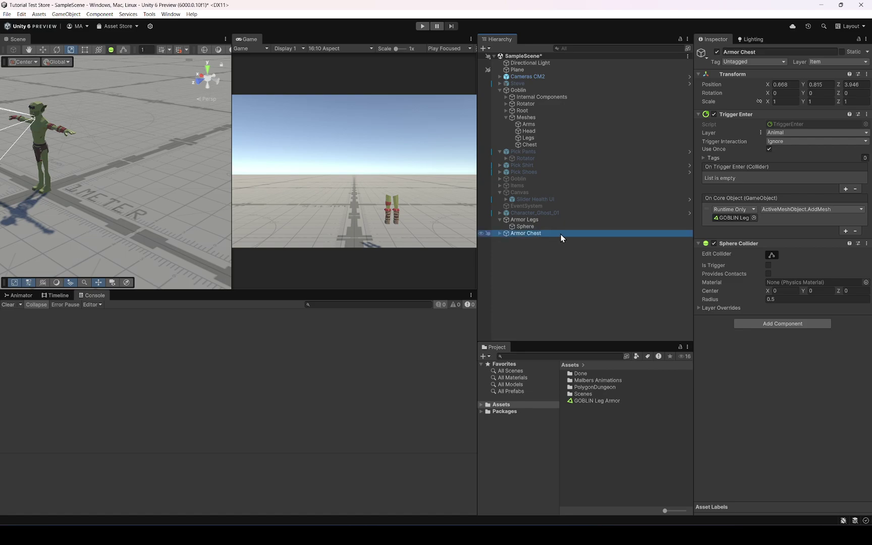
Step: Duplicate the GOBLIN Leg Armor asset and rename the copy GOBLIN Chest Armor
click(596, 401)
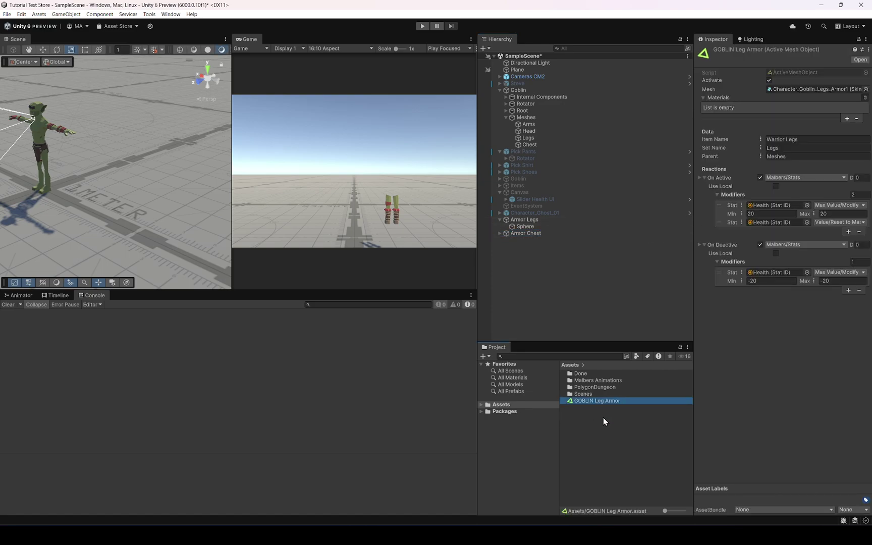
key(ctrl+d)
click(599, 408)
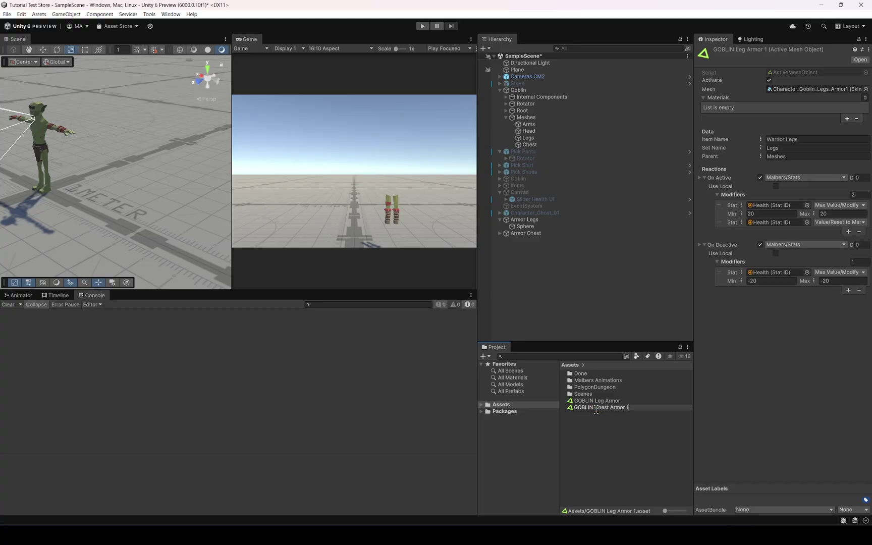
key(Return)
Step: Set Item Name Warrior Chest, Set Name Chest, and Health modifiers 50 on activate, -50 on deactivate
click(791, 139)
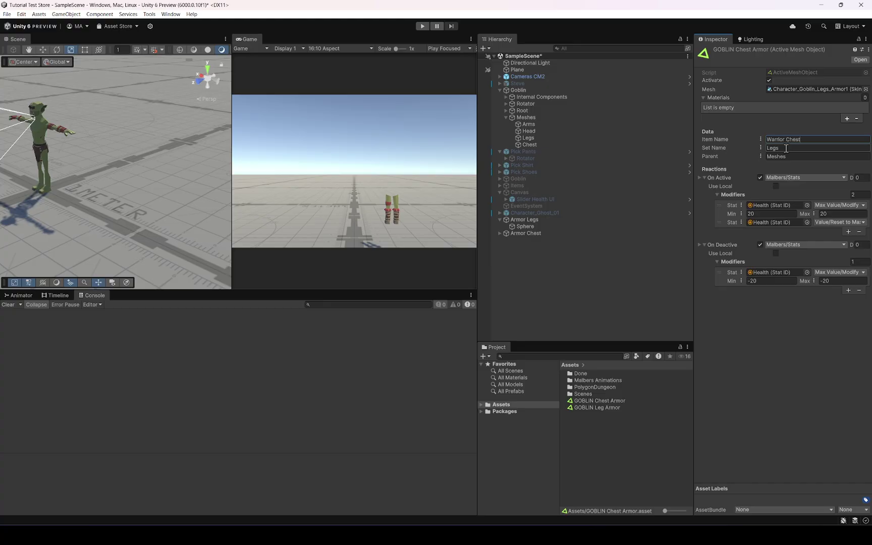
click(786, 149)
drag(775, 214, 704, 216)
text(50)
key(Tab)
text(50)
click(755, 281)
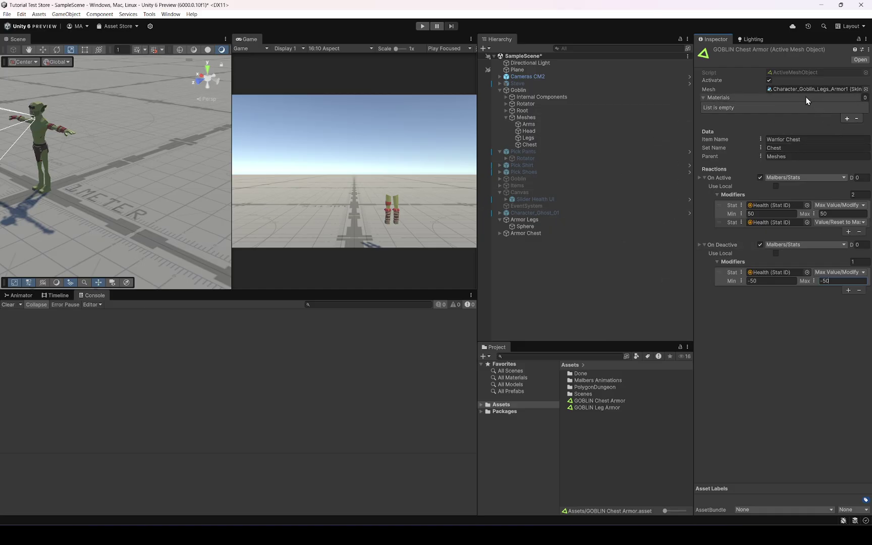
Step: Give GOBLIN Chest Armor the Character_Goblin_Torso_Armor1 mesh and shift the Armor Chest pickup along X
click(794, 90)
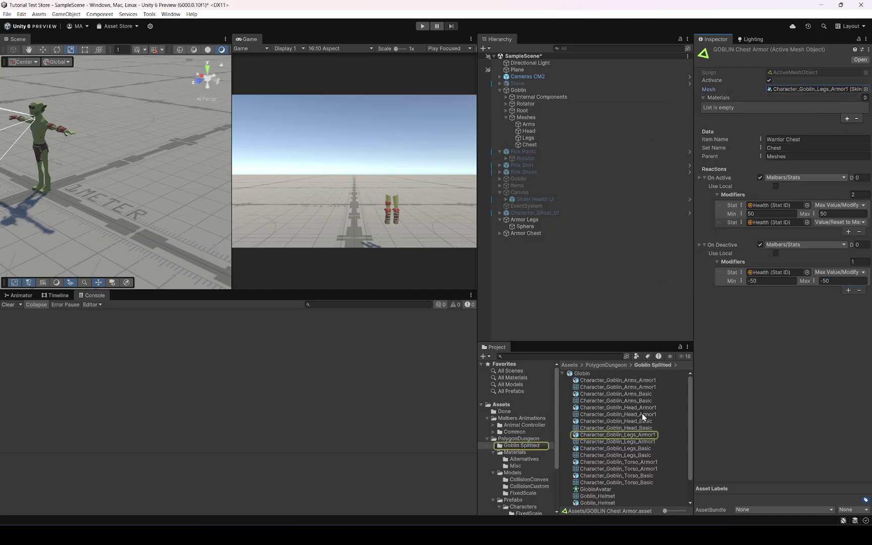
drag(608, 469, 794, 90)
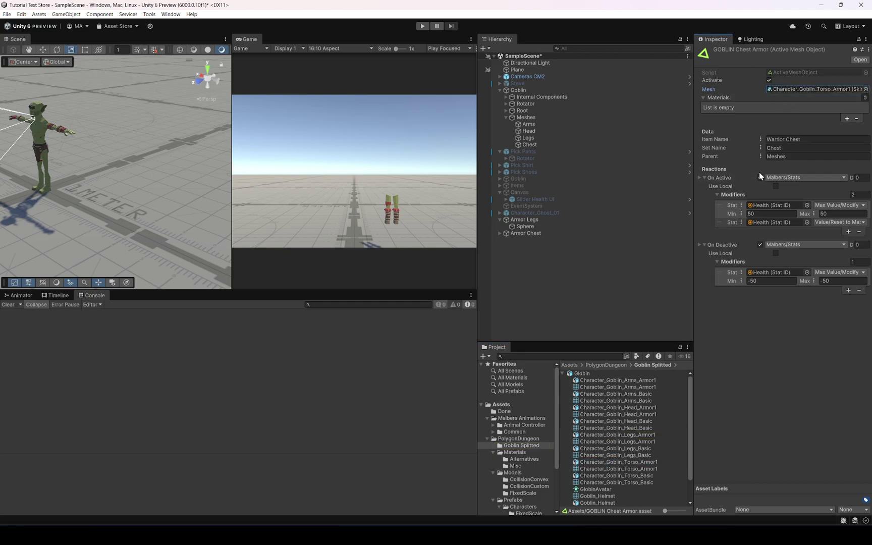
click(513, 235)
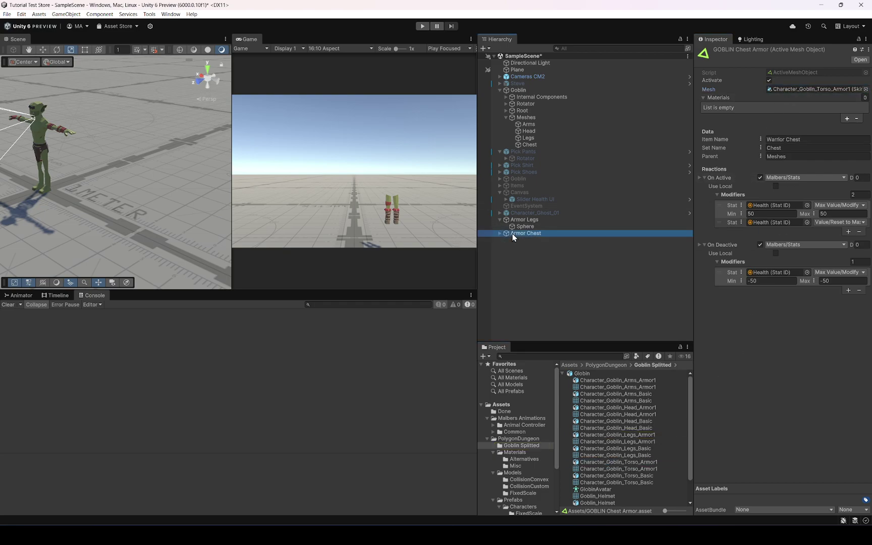
right_drag(3, 199, 44, 162)
drag(44, 162, 114, 175)
Step: Swap the Armor Chest Sphere's mesh to Character_Goblin_Torso_Armor1 and lower it to Y -0.66
click(499, 234)
click(525, 240)
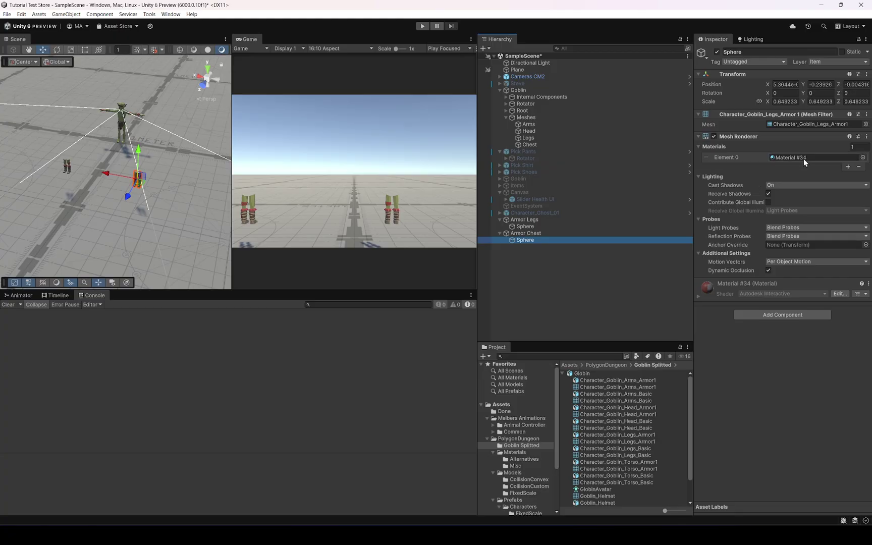
click(791, 125)
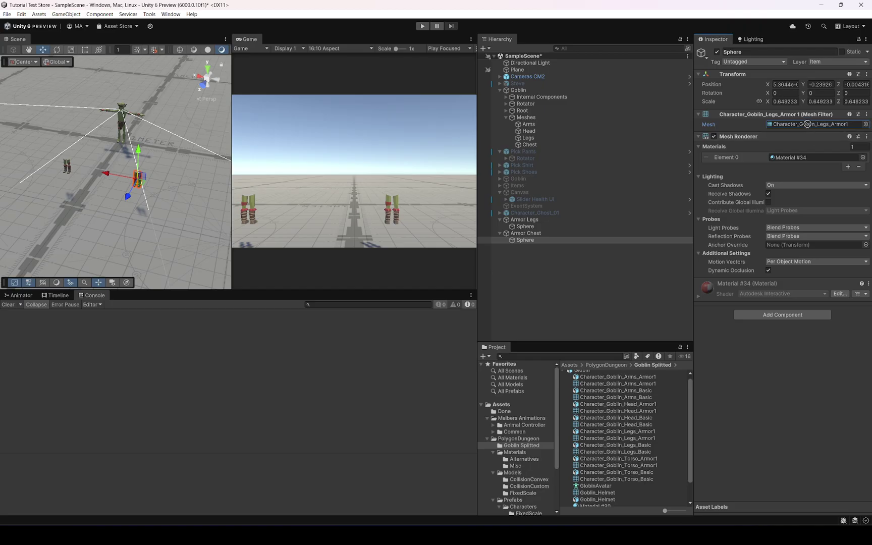
drag(638, 466, 788, 125)
right_drag(82, 208, 101, 187)
drag(116, 154, 116, 175)
mouse_move(98, 188)
right_down()
mouse_move(105, 197)
mouse_move(92, 194)
right_up()
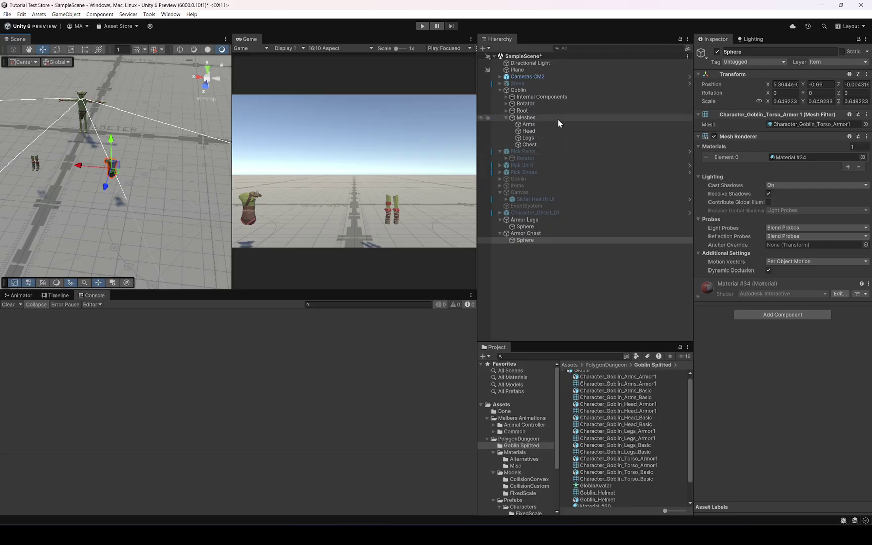
Step: Make the Armor Chest trigger pass GOBLIN Chest Armor to ActiveMeshObject.AddMesh, then enter Play mode
click(535, 234)
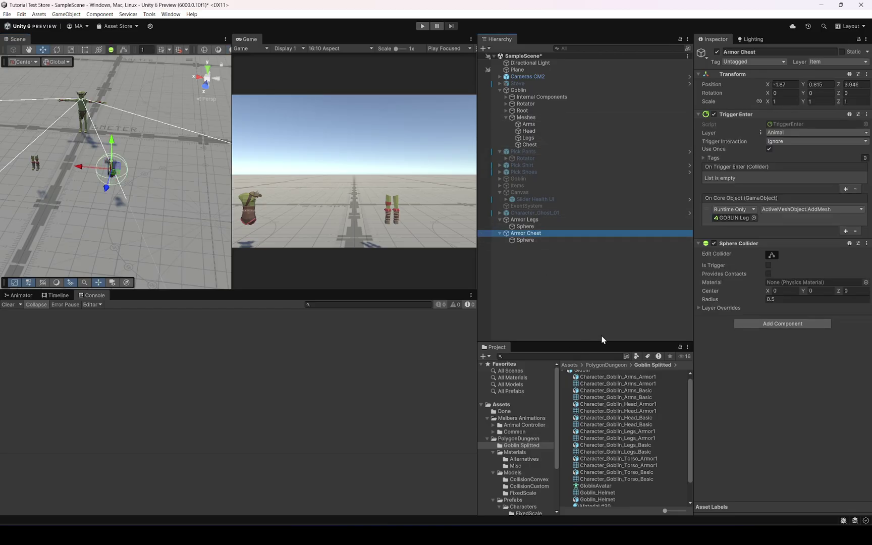
drag(695, 222, 652, 222)
click(699, 218)
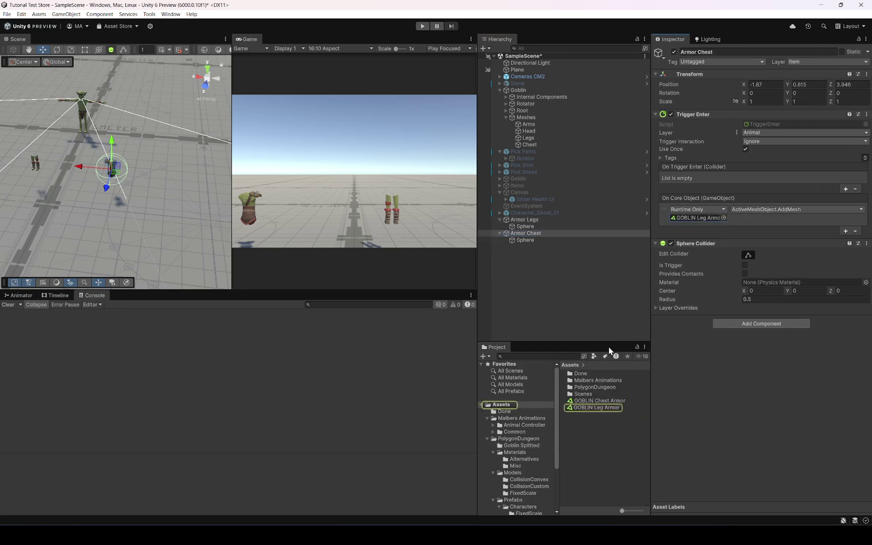
drag(600, 401, 697, 220)
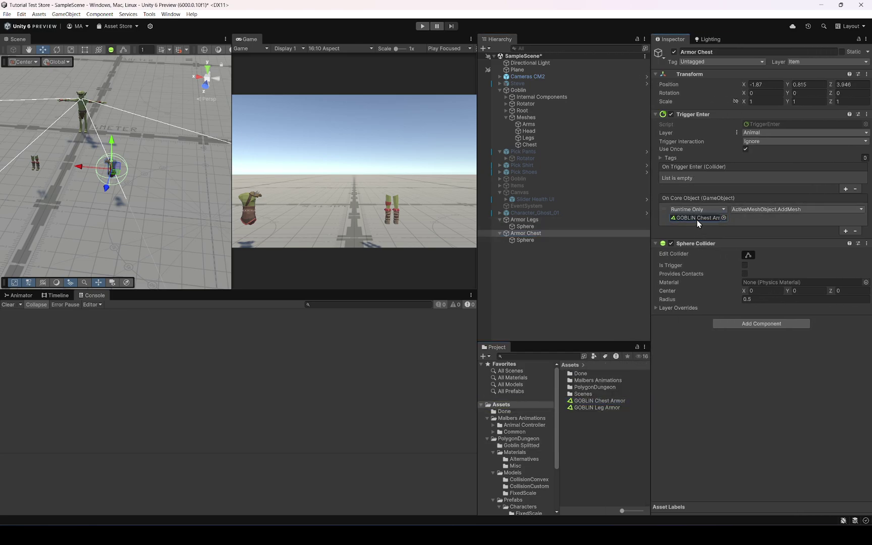
click(746, 212)
mouse_move(758, 232)
click(637, 247)
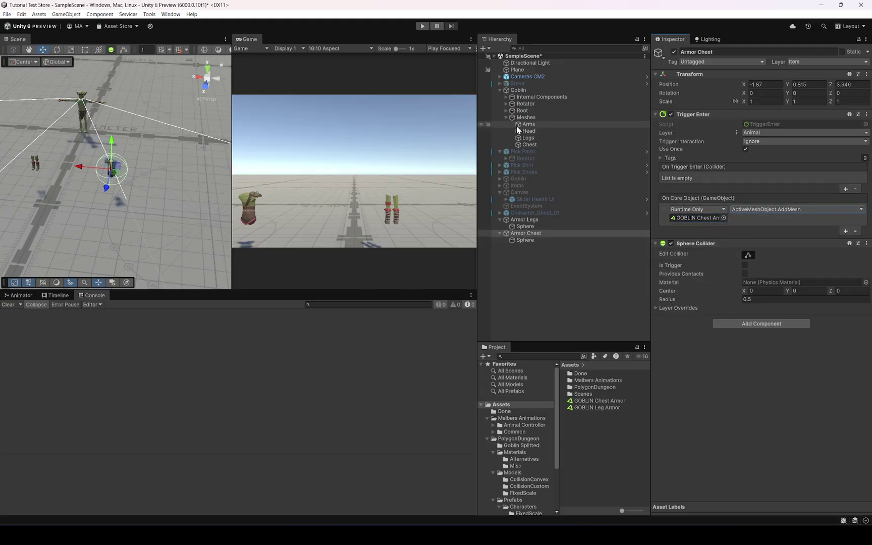
click(423, 26)
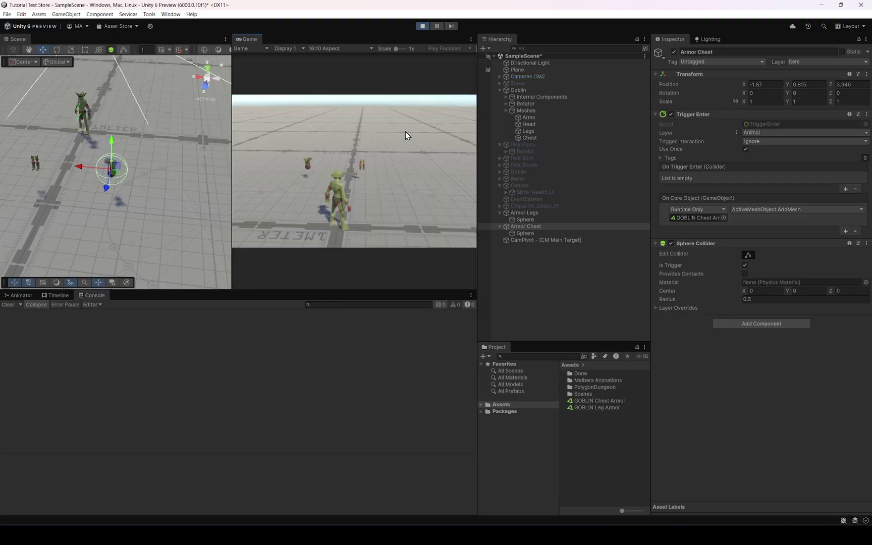
Step: Run the goblin over the leg and chest armor pickups, then view its Stats showing Health 170
key(w)
key(d)
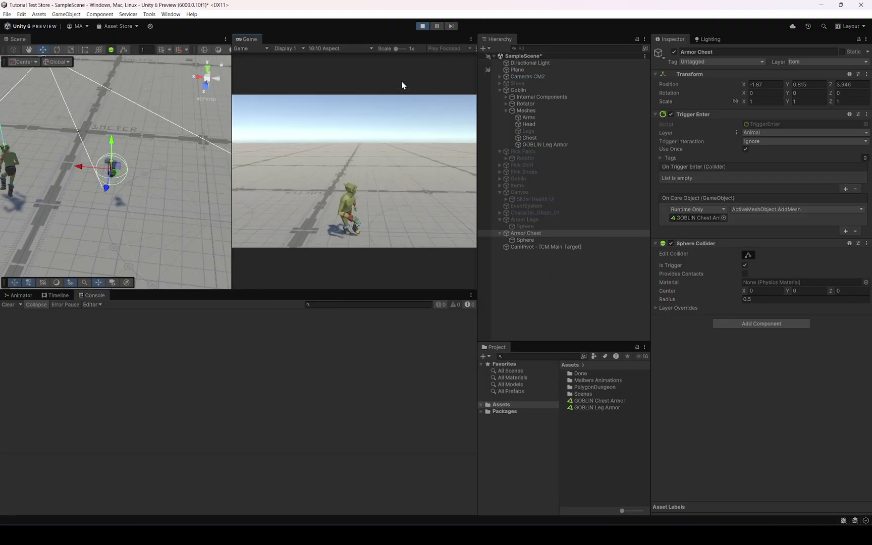
key(w)
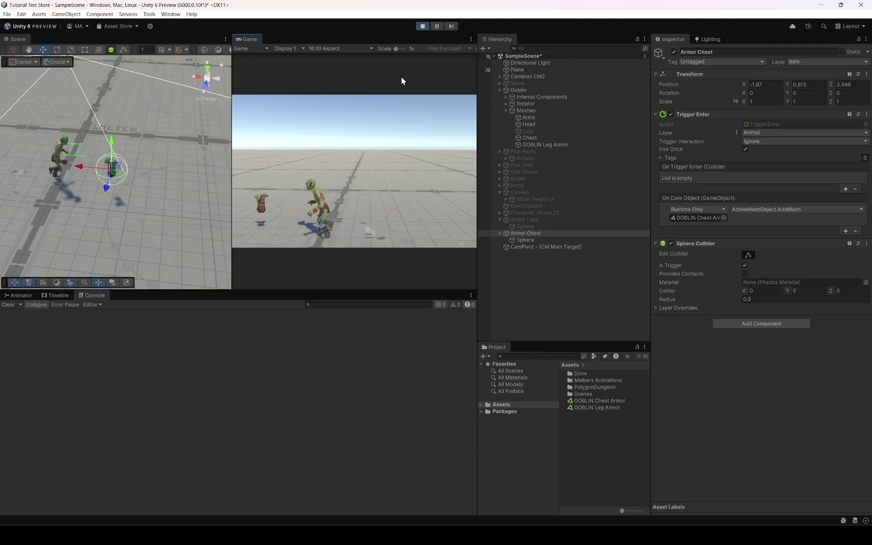
key(a)
key(s)
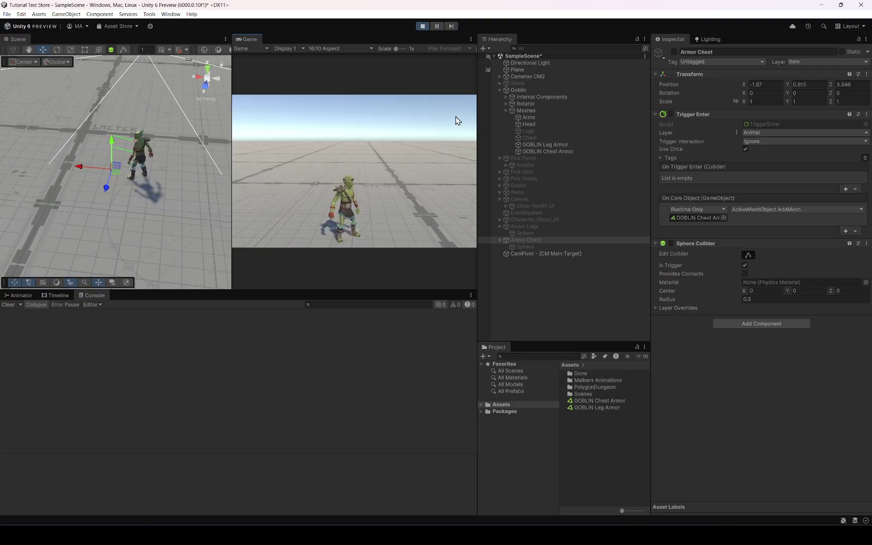
click(520, 91)
scroll(725, 373, down, 2)
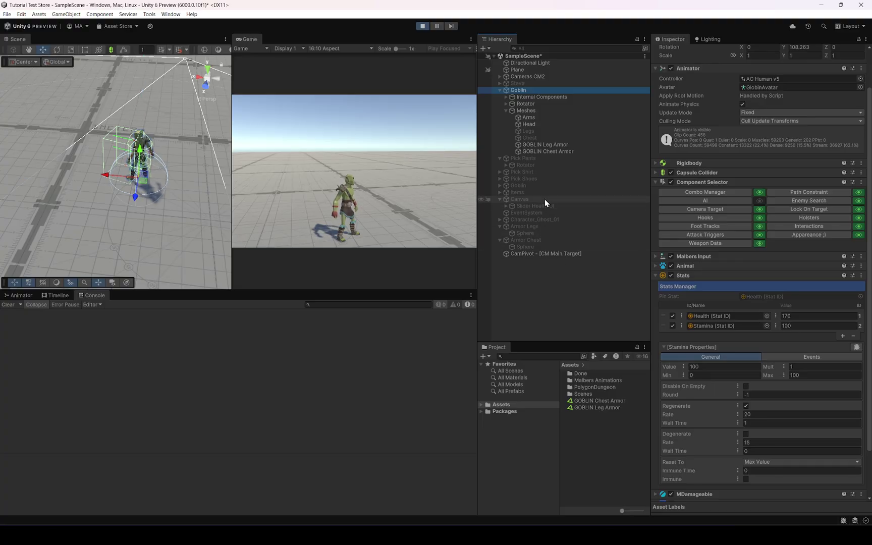
Step: Open the goblin's Appearance component to show Active Meshes: Chest = Warrior Chest, Legs = Warrior Legs
key(Return)
click(507, 97)
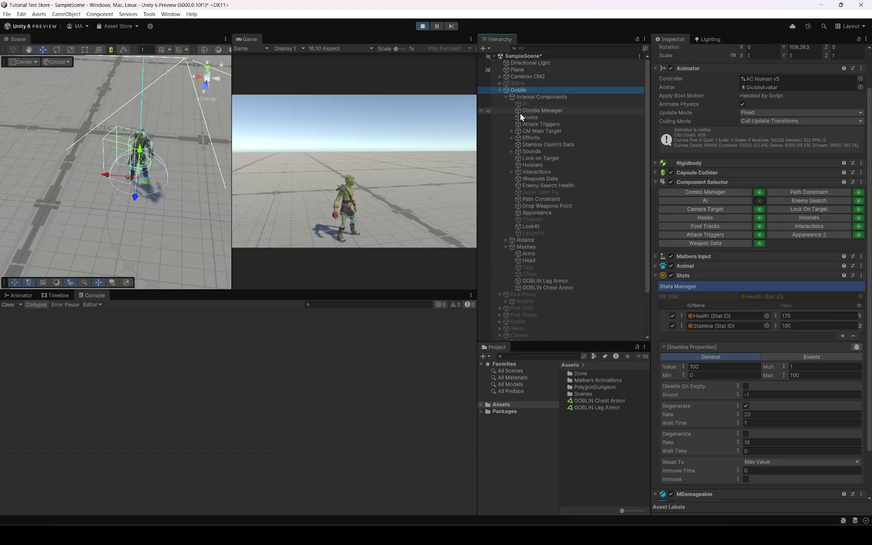
click(544, 213)
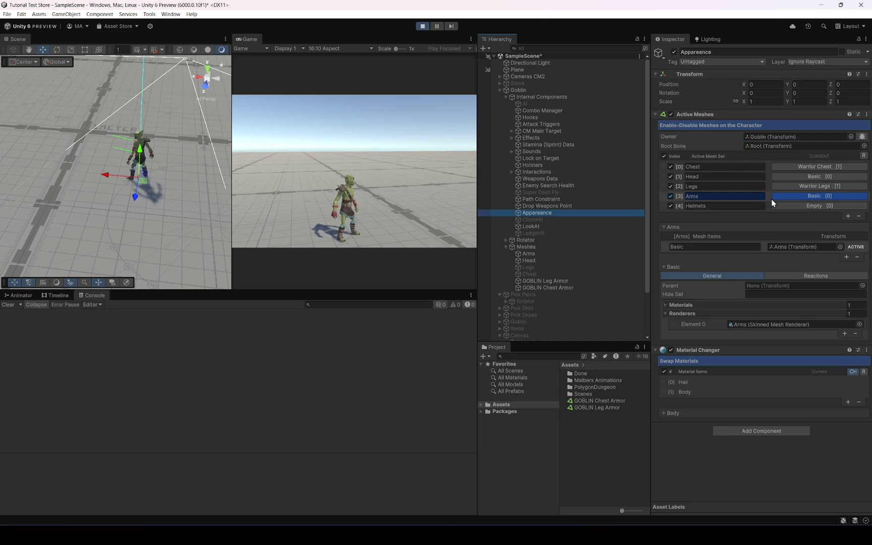
click(800, 168)
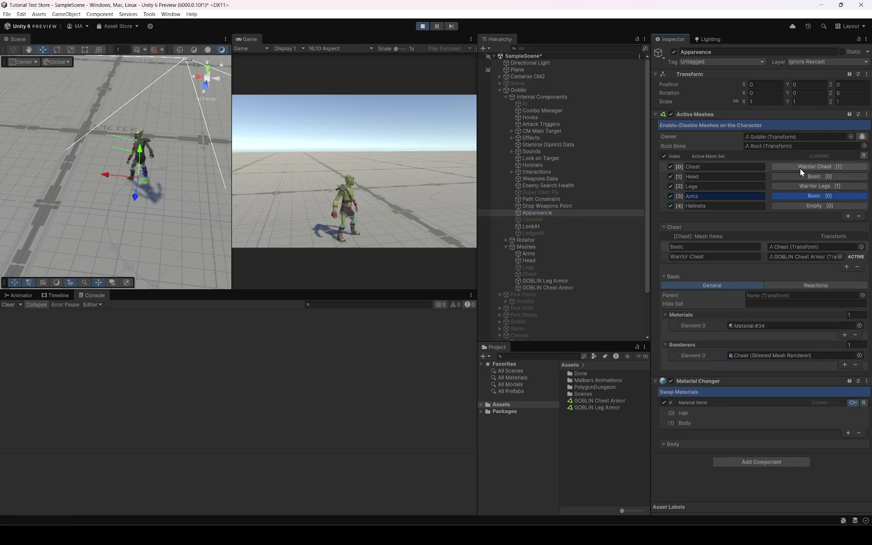
click(800, 168)
click(796, 188)
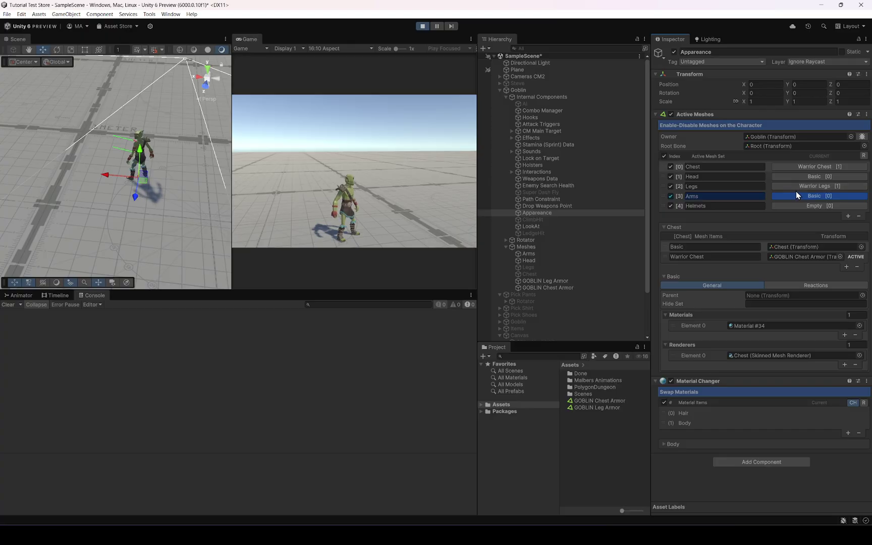